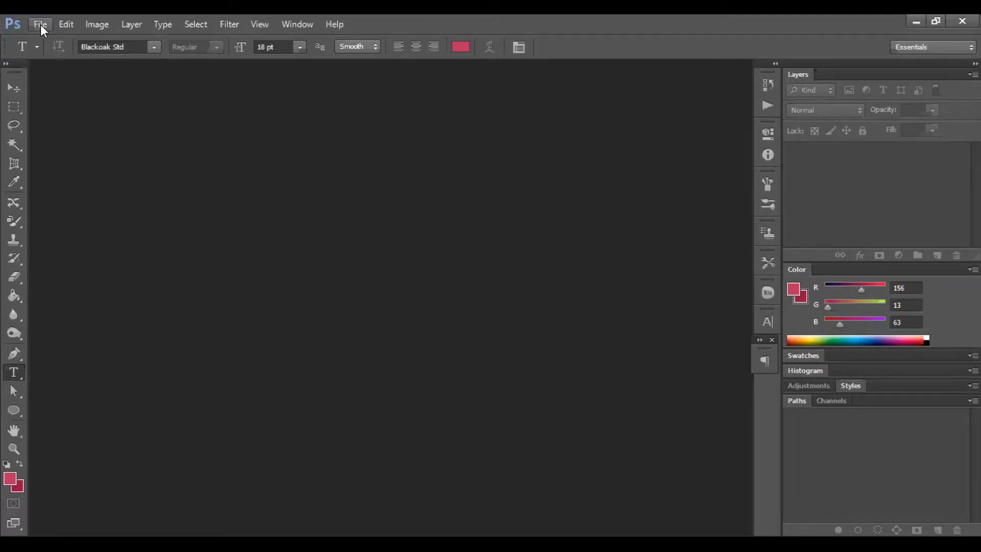
# Open the apple.psd file from the Downloads folder.
pyautogui.click(40, 24)
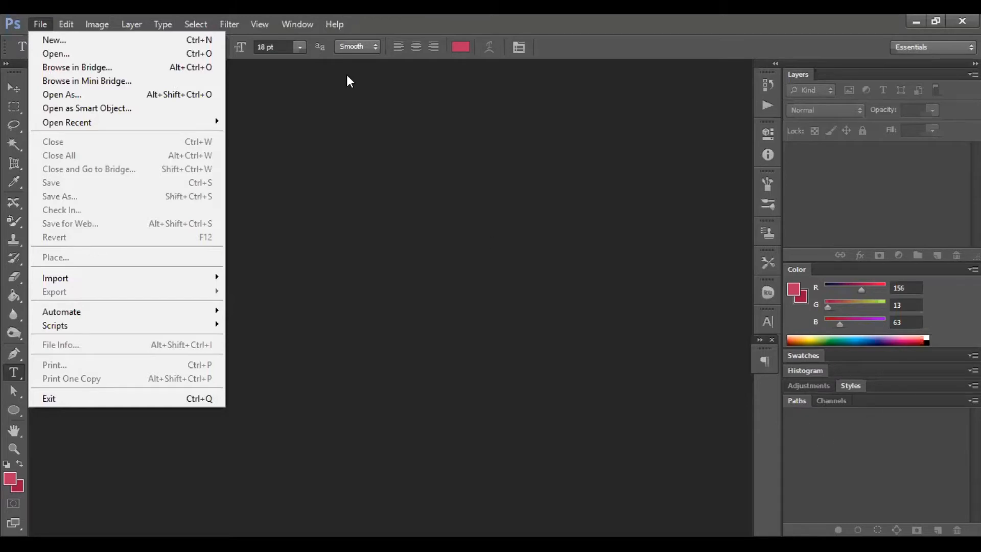
pyautogui.click(148, 58)
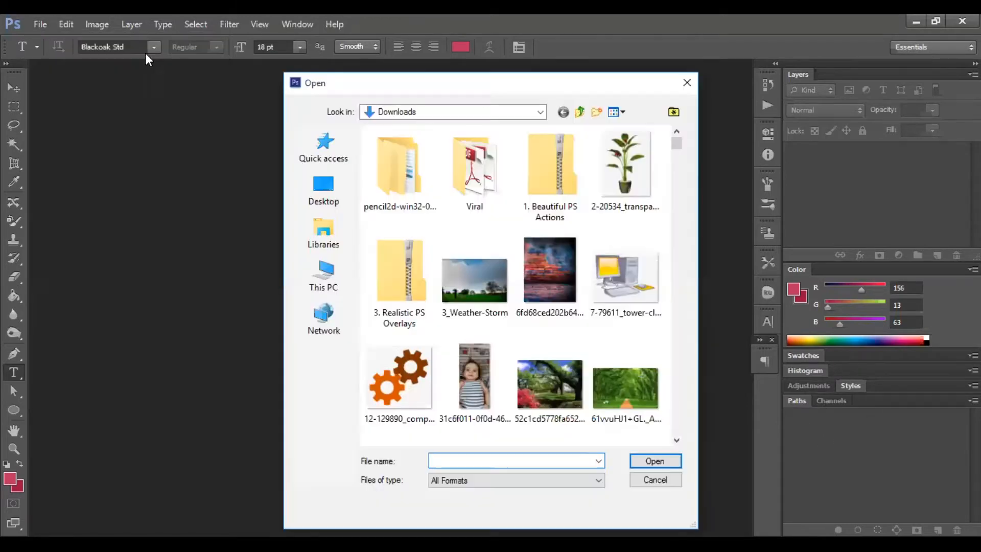
pyautogui.moveTo(675, 140); pyautogui.dragTo(678, 169)
pyautogui.doubleClick(565, 260)
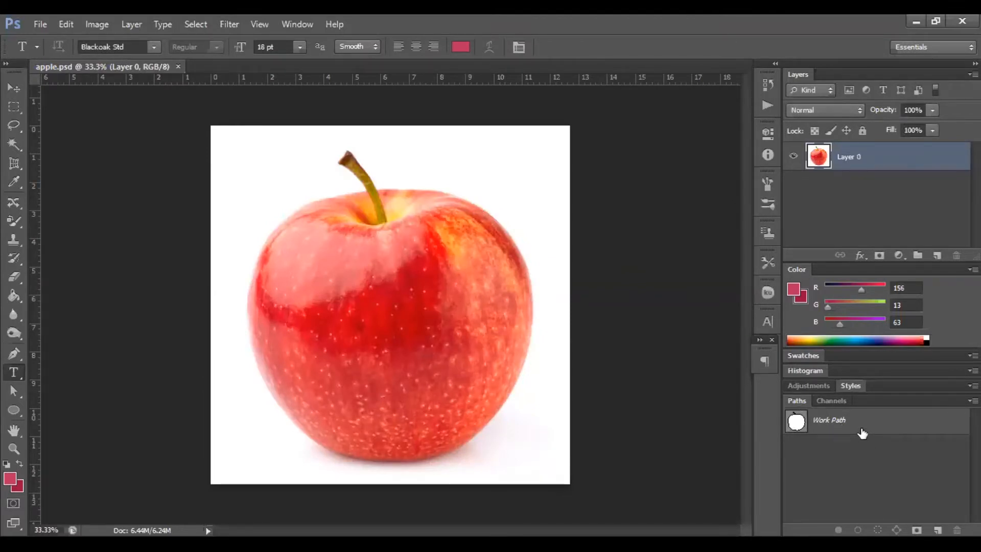
# Select the apple's work path with the Path Selection tool and shift the whole path slightly.
pyautogui.click(17, 351)
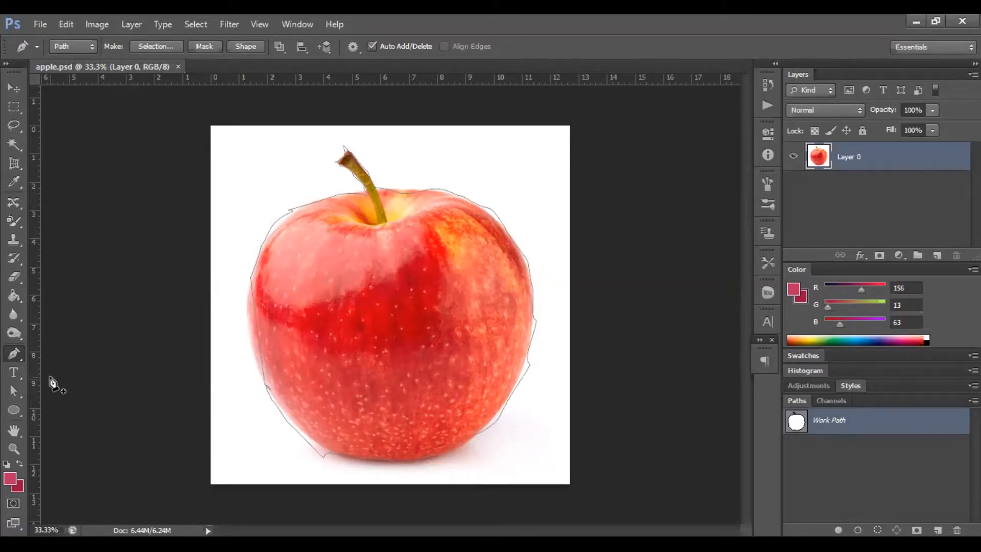
pyautogui.click(14, 391)
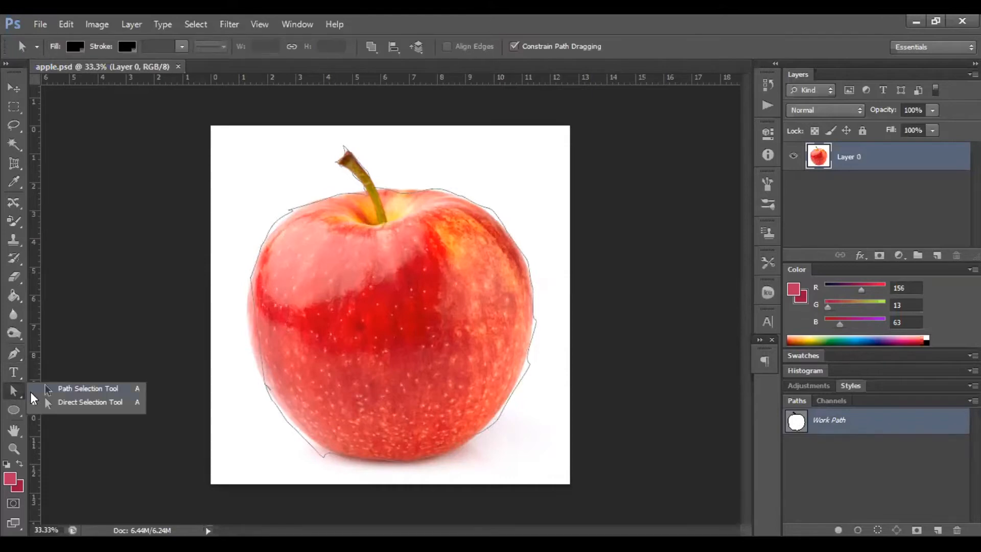
pyautogui.click(47, 403)
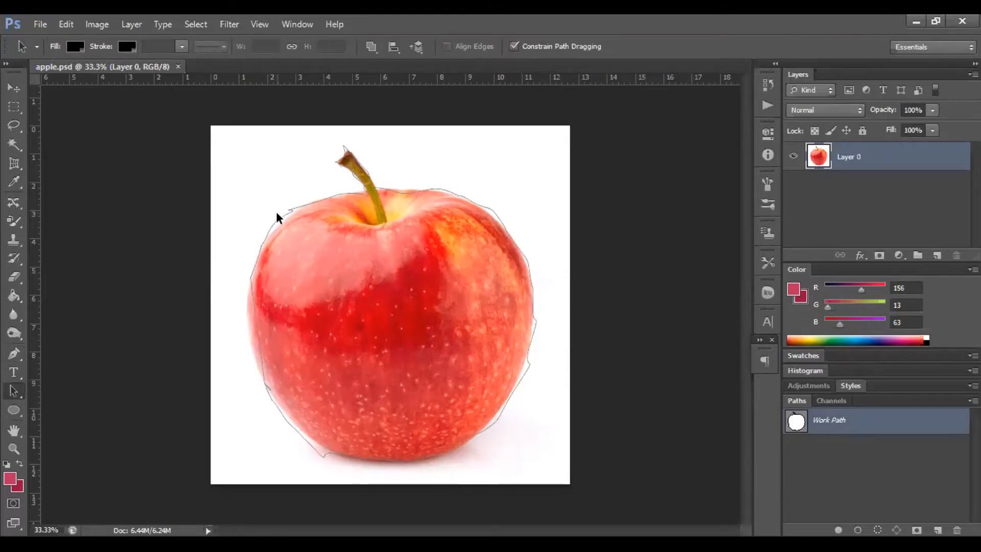
pyautogui.click(280, 221)
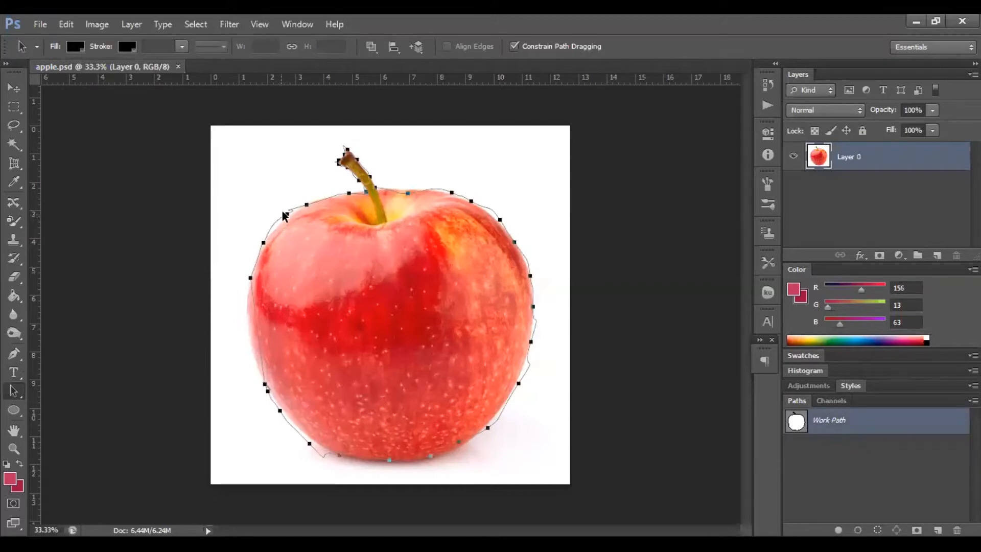
pyautogui.moveTo(287, 215)
pyautogui.mouseDown()
pyautogui.moveTo(320, 213)
pyautogui.moveTo(291, 214)
pyautogui.mouseUp()
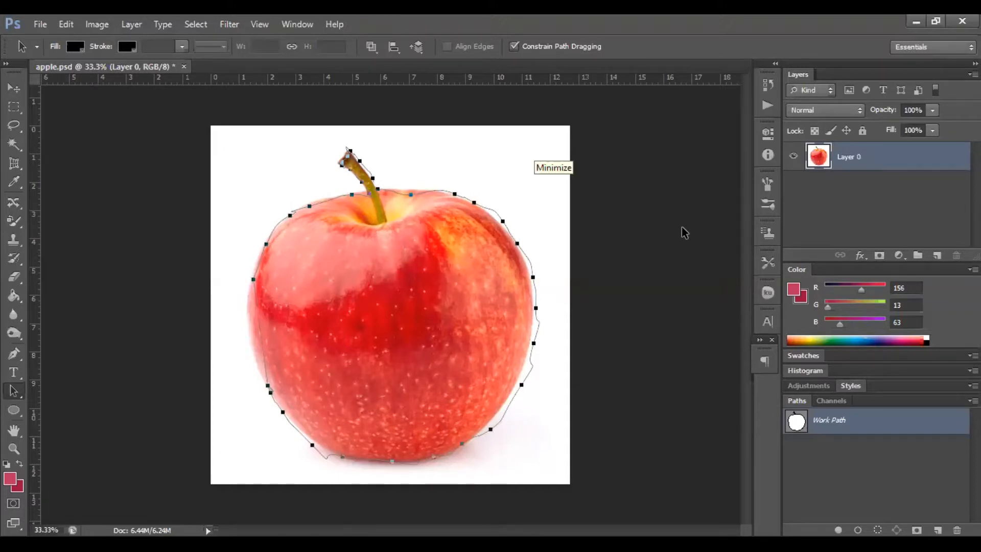
# Switch to the Direct Selection tool and move an anchor point on the apple's upper-left outline.
pyautogui.rightClick(15, 392)
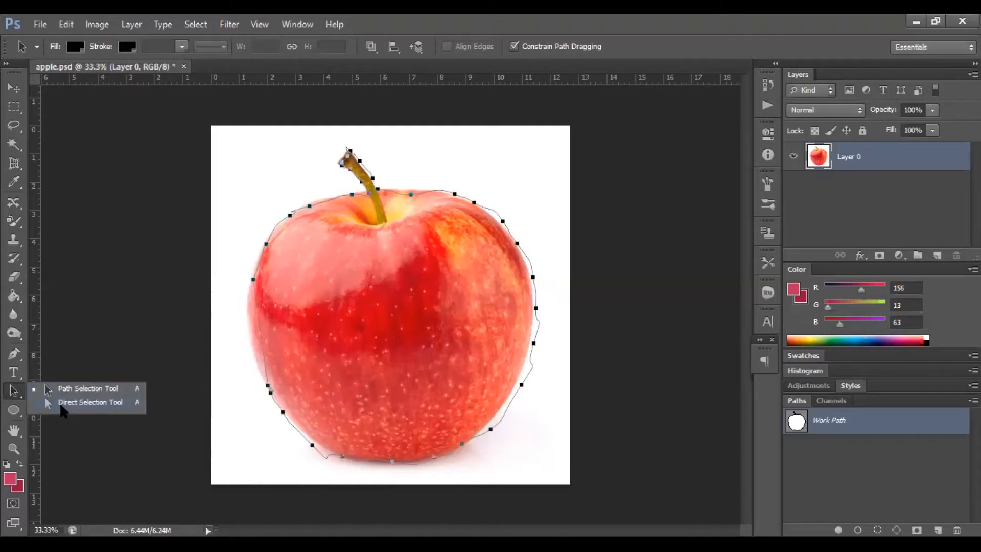
pyautogui.click(60, 404)
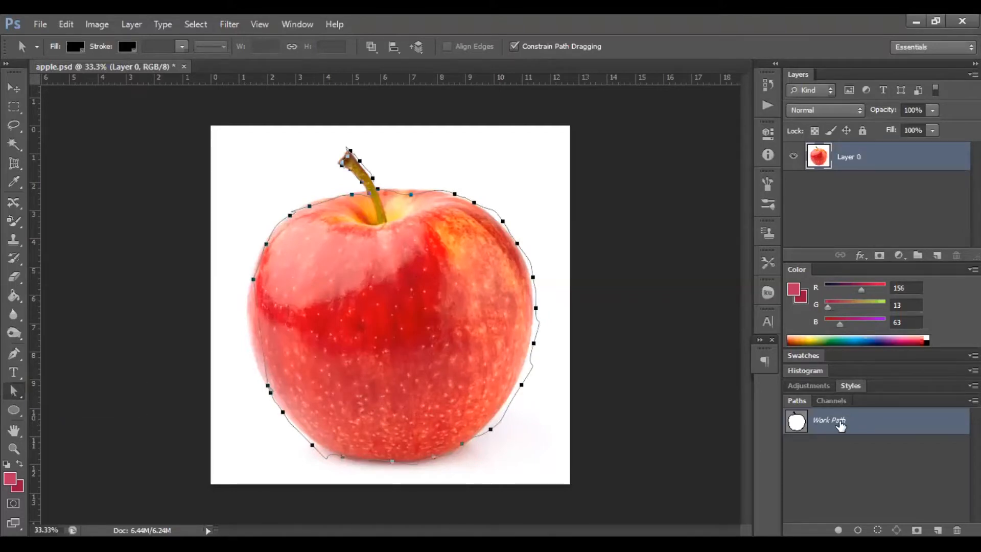
pyautogui.click(289, 215)
pyautogui.moveTo(289, 215); pyautogui.dragTo(284, 214)
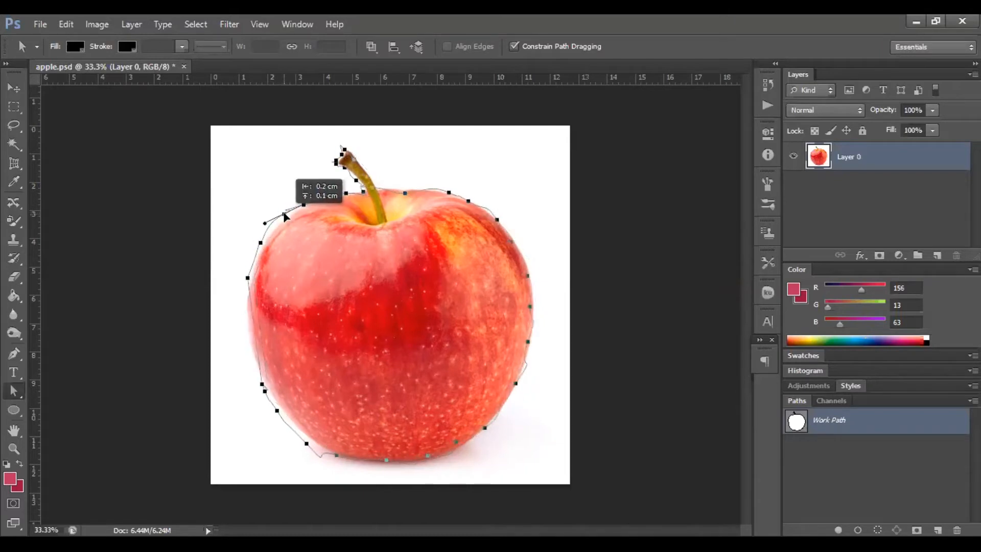
# Move the next anchor down the apple's left edge and drag its direction handle to reshape the curve.
pyautogui.click(261, 245)
pyautogui.moveTo(257, 248)
pyautogui.mouseDown()
pyautogui.moveTo(266, 259)
pyautogui.moveTo(272, 245)
pyautogui.mouseUp()
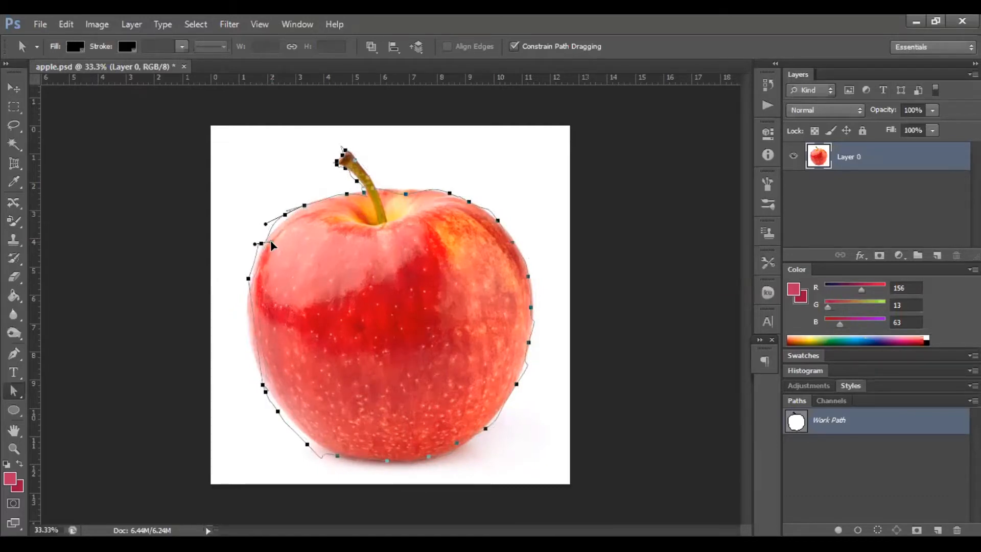
pyautogui.moveTo(271, 239); pyautogui.dragTo(233, 291)
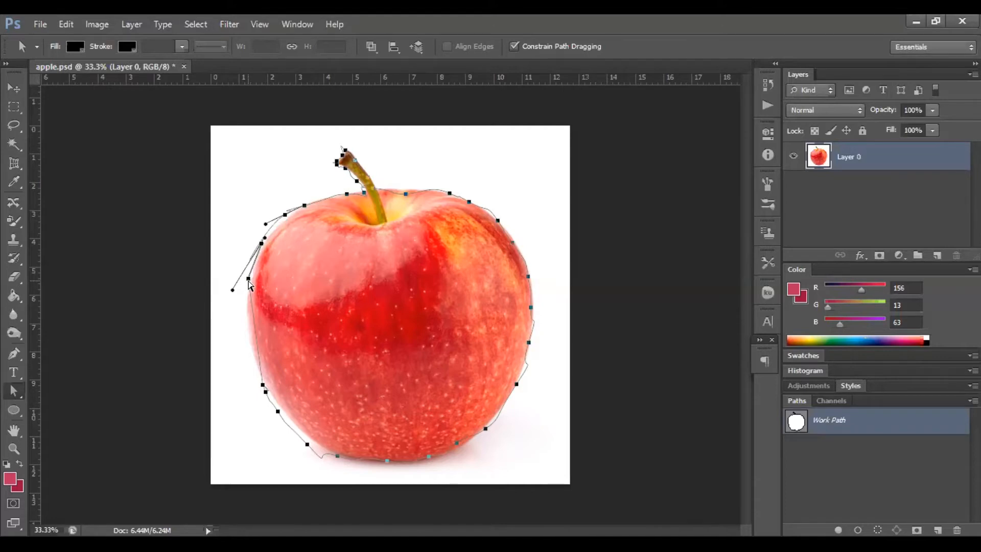
pyautogui.moveTo(249, 280); pyautogui.dragTo(254, 277)
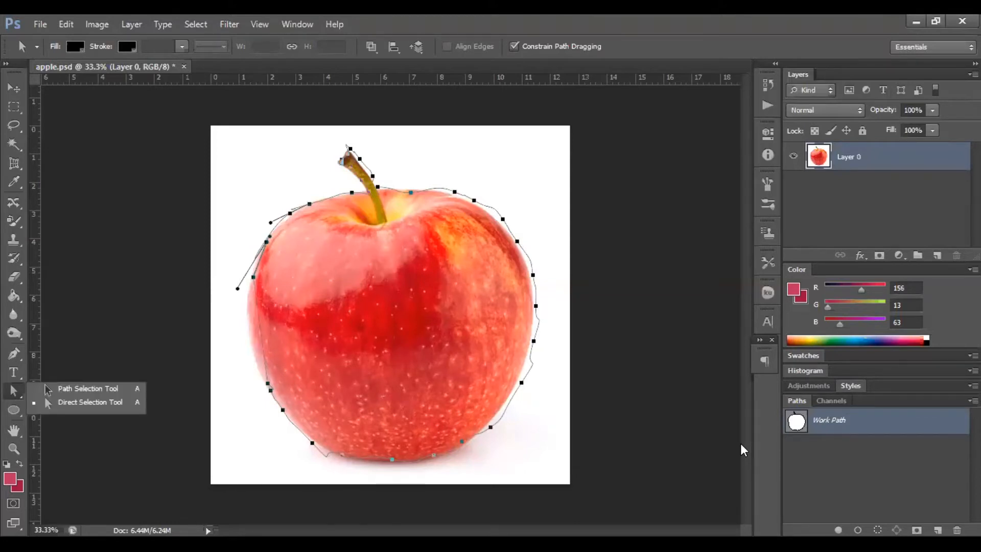
pyautogui.click(768, 439)
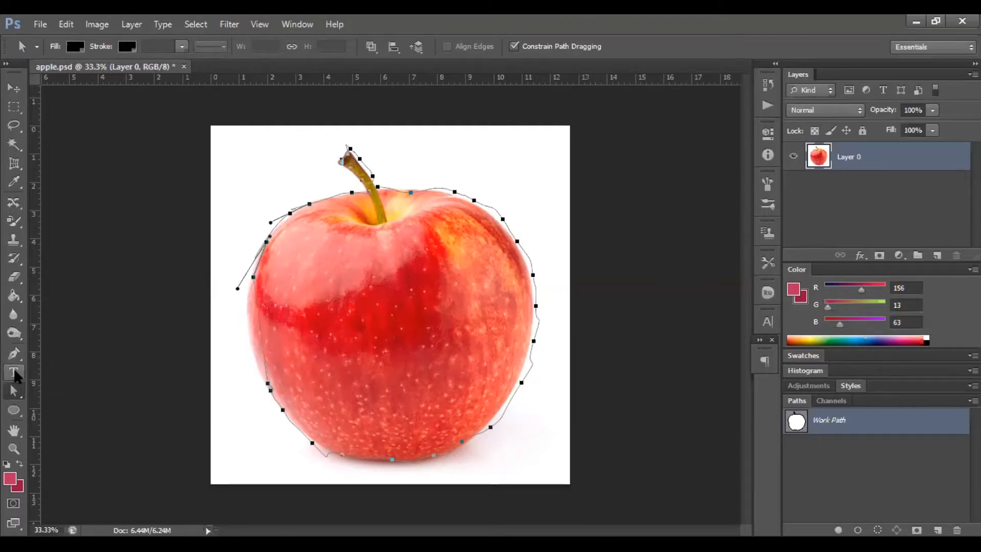
# Pan around the apple at 100% zoom with the Hand tool.
pyautogui.click(13, 435)
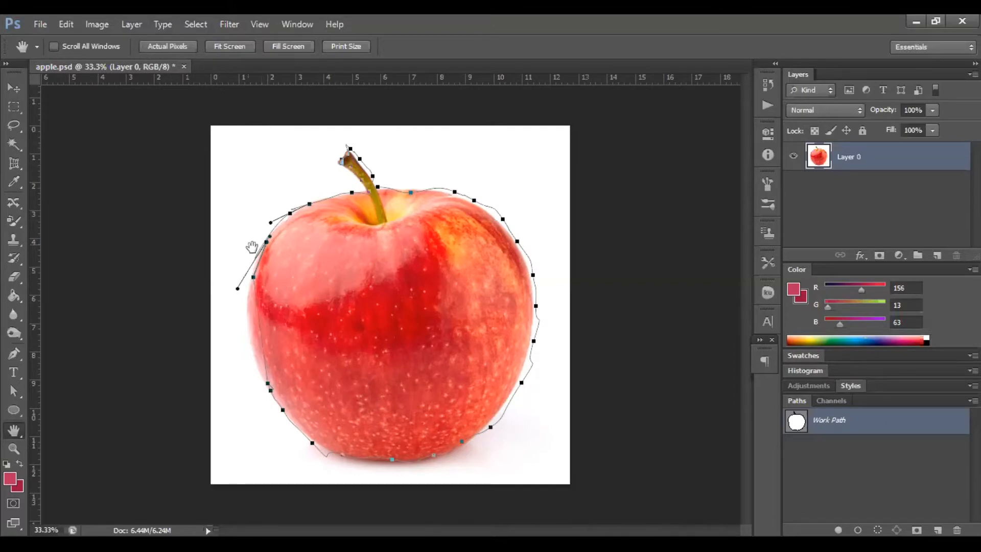
pyautogui.keyDown('ctrl'); pyautogui.click(266, 257); pyautogui.keyUp('ctrl')
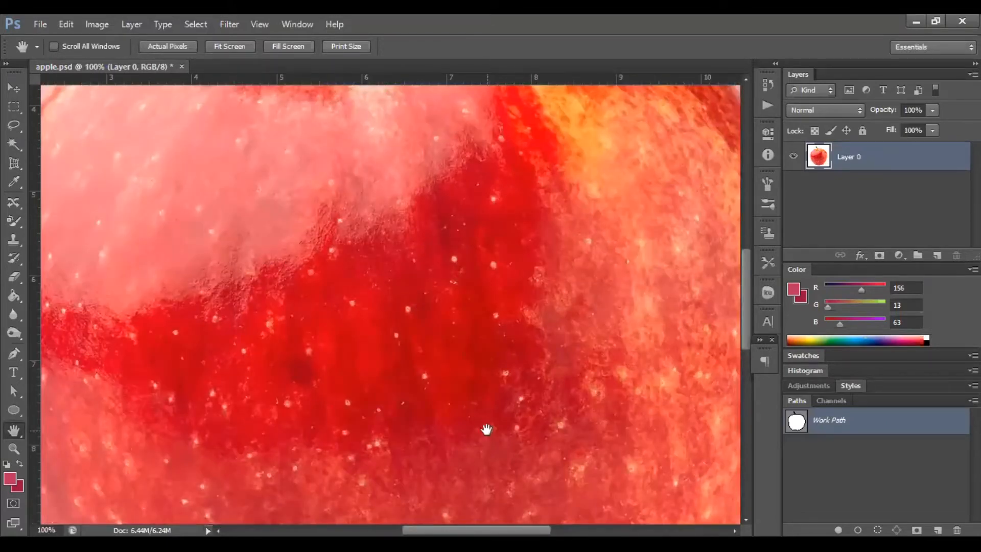
pyautogui.moveTo(486, 455); pyautogui.dragTo(517, 171)
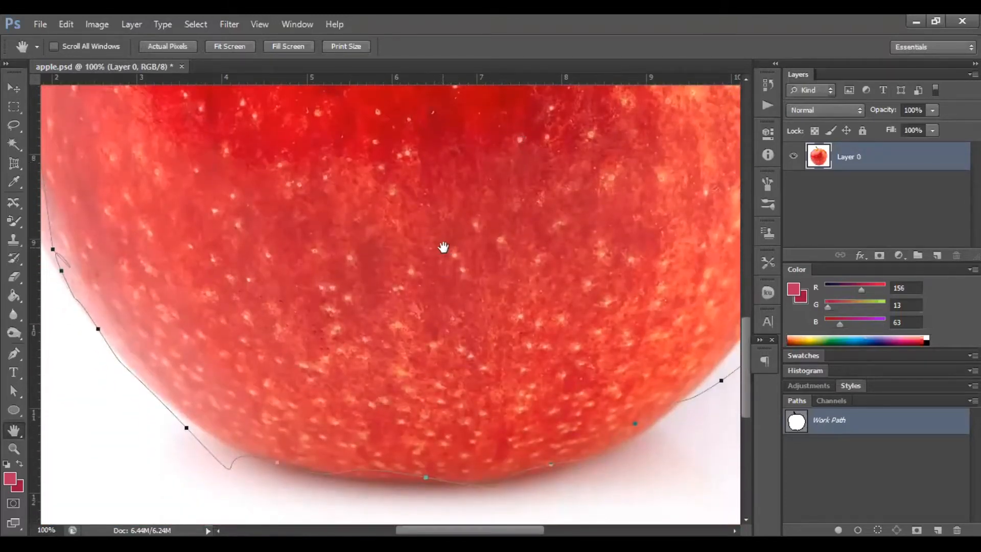
pyautogui.moveTo(436, 249); pyautogui.dragTo(451, 505)
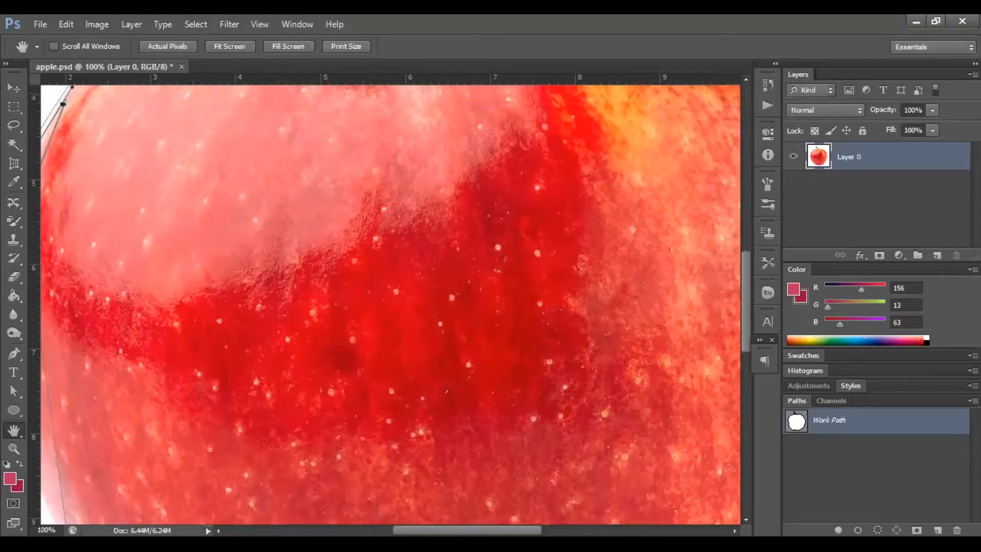
pyautogui.moveTo(458, 280); pyautogui.dragTo(404, 335)
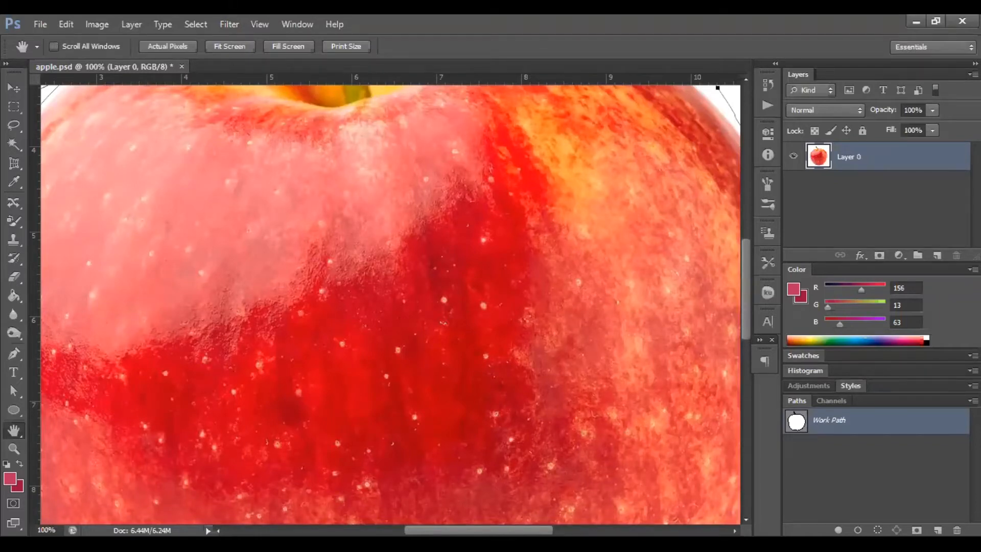
# Zoom out and back in on the apple with the Zoom tool, turning on Resize Windows to Fit.
pyautogui.click(16, 448)
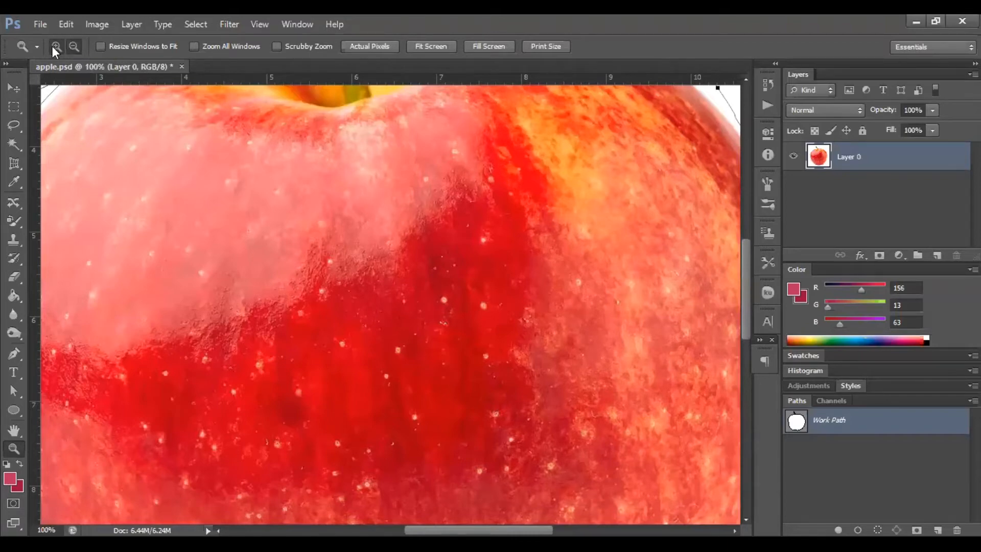
pyautogui.click(74, 47)
pyautogui.click(290, 310)
pyautogui.click(289, 310)
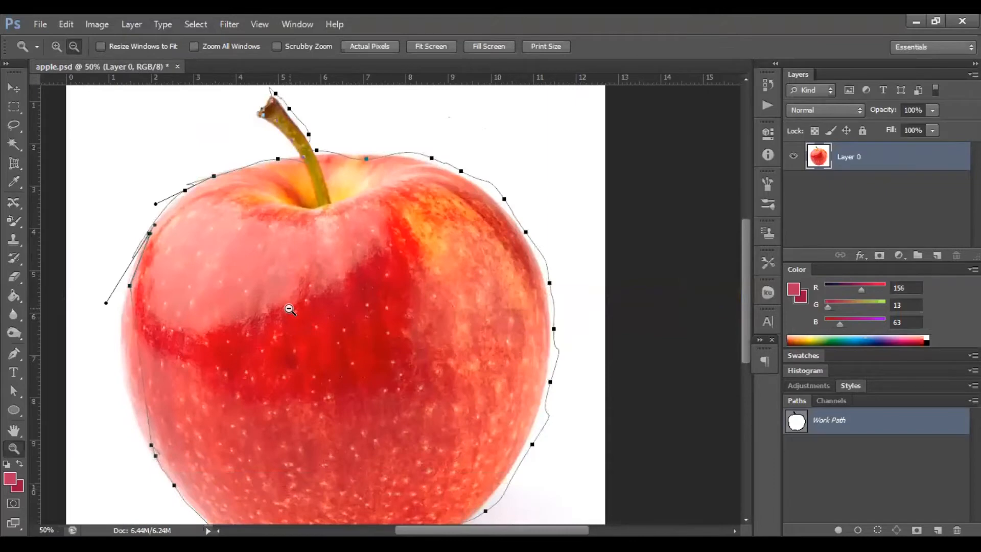
pyautogui.click(290, 309)
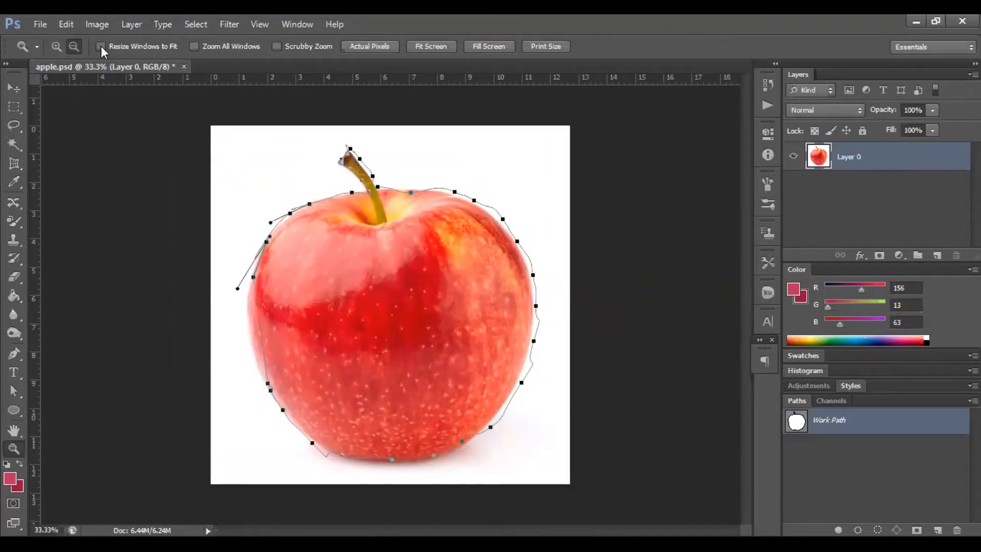
pyautogui.click(57, 46)
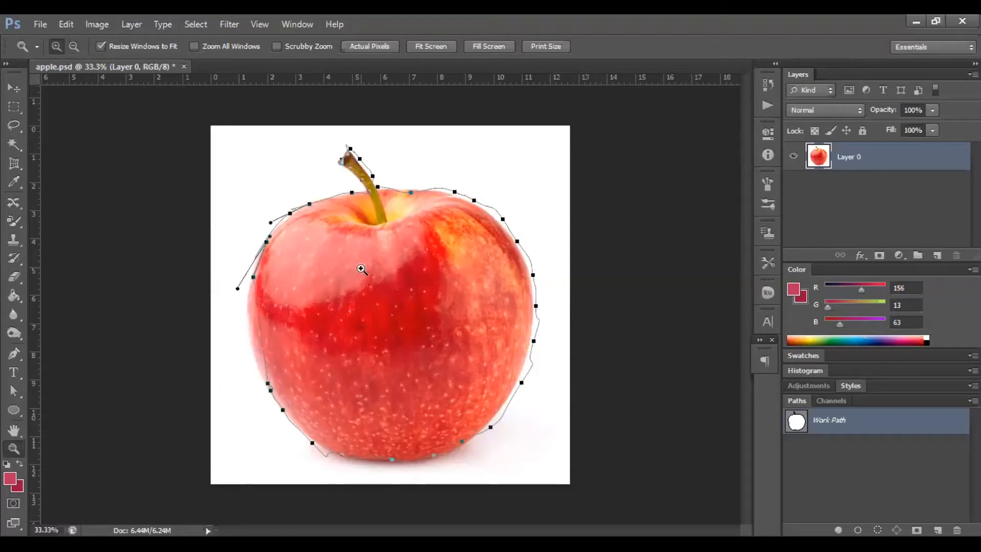
pyautogui.click(364, 278)
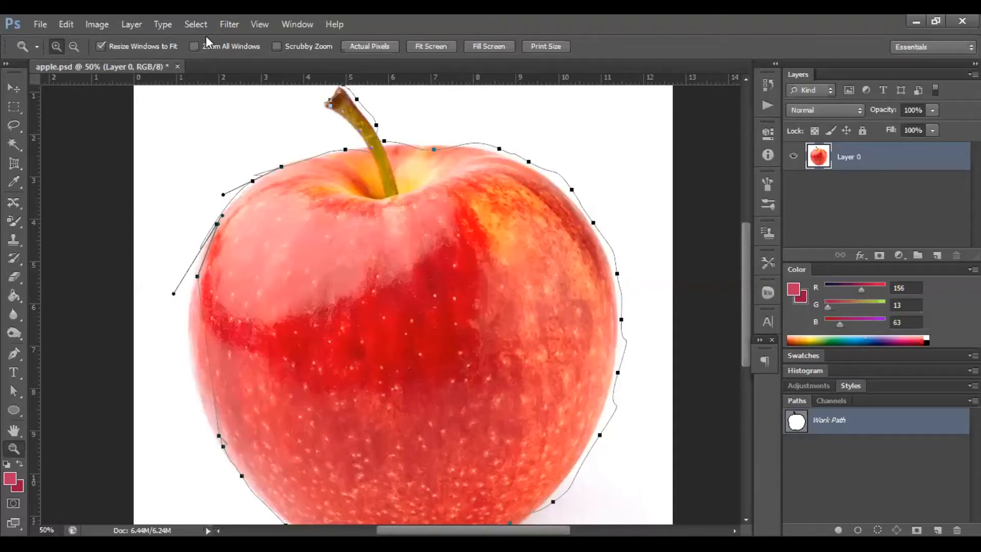
# Toggle Zoom All Windows on and off while zooming in and out on the apple's upper-left edge.
pyautogui.click(195, 46)
pyautogui.click(189, 146)
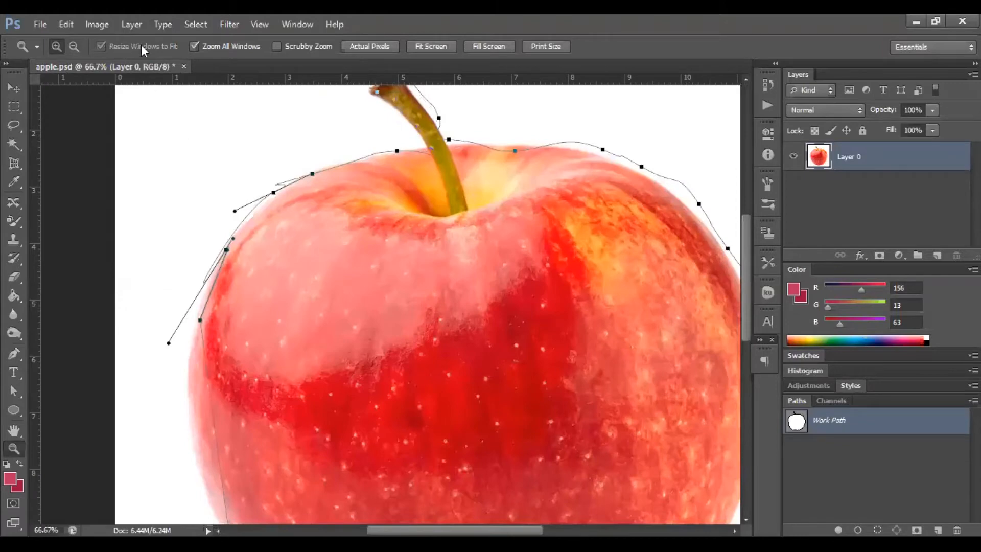
pyautogui.click(194, 45)
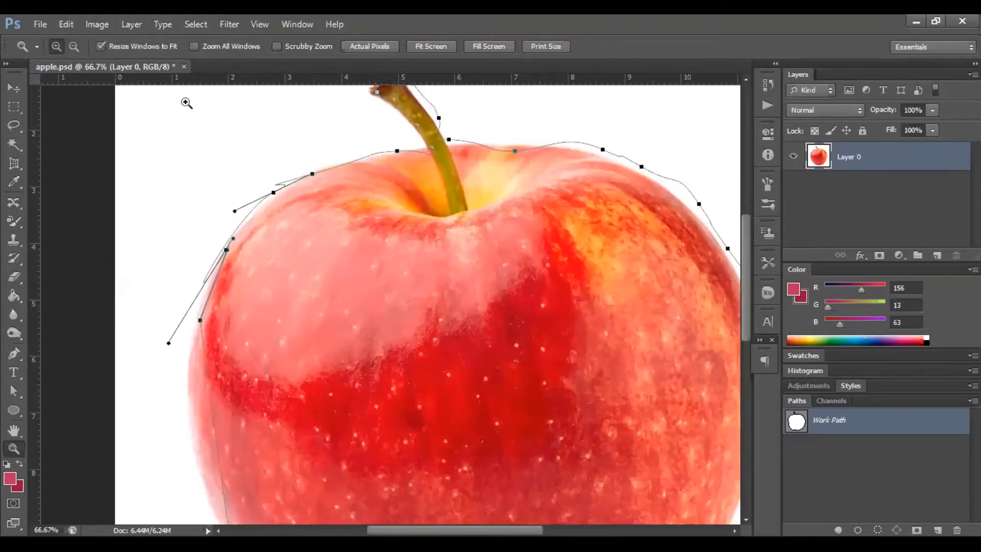
pyautogui.click(187, 155)
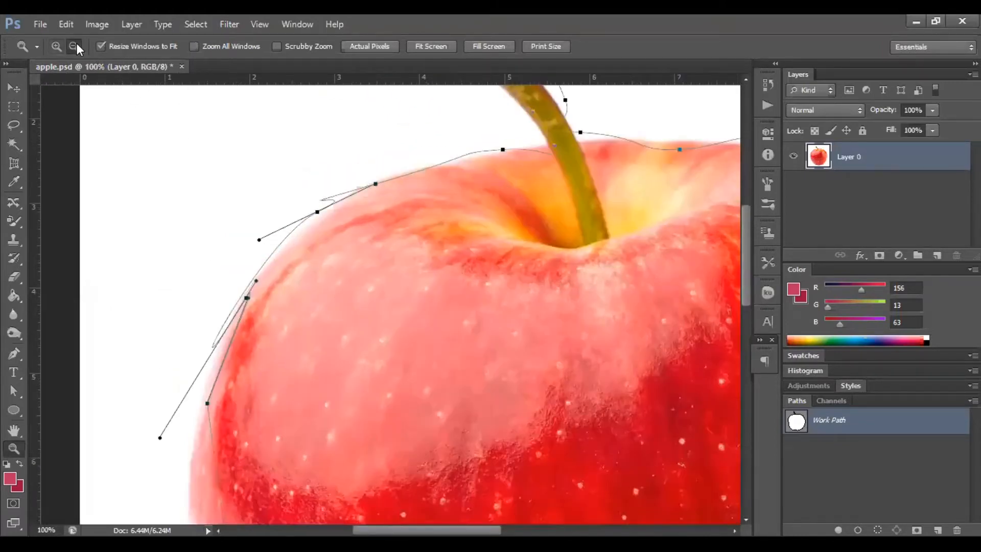
pyautogui.click(206, 192)
pyautogui.click(207, 192)
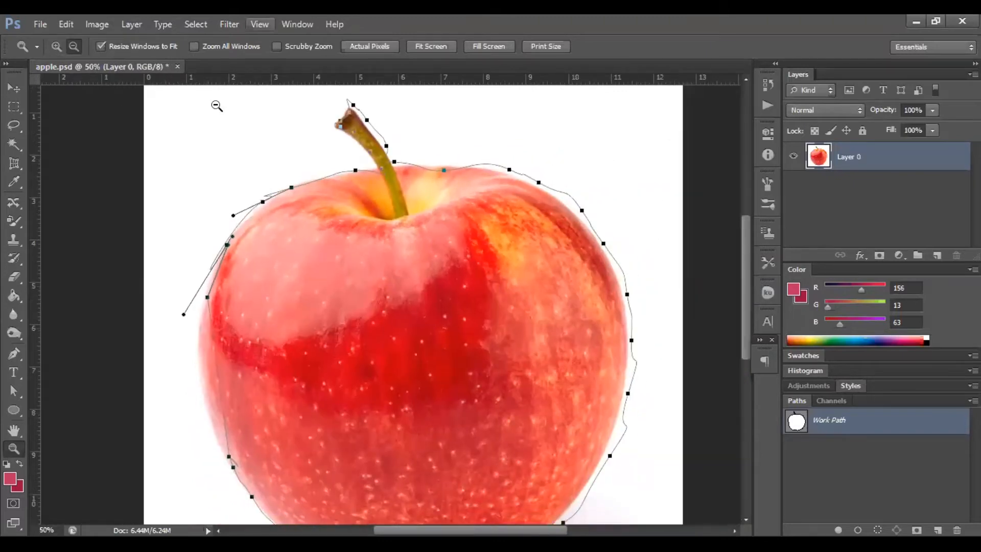
# Enable Scrubby Zoom and drag across the image to zoom in and back out.
pyautogui.click(276, 46)
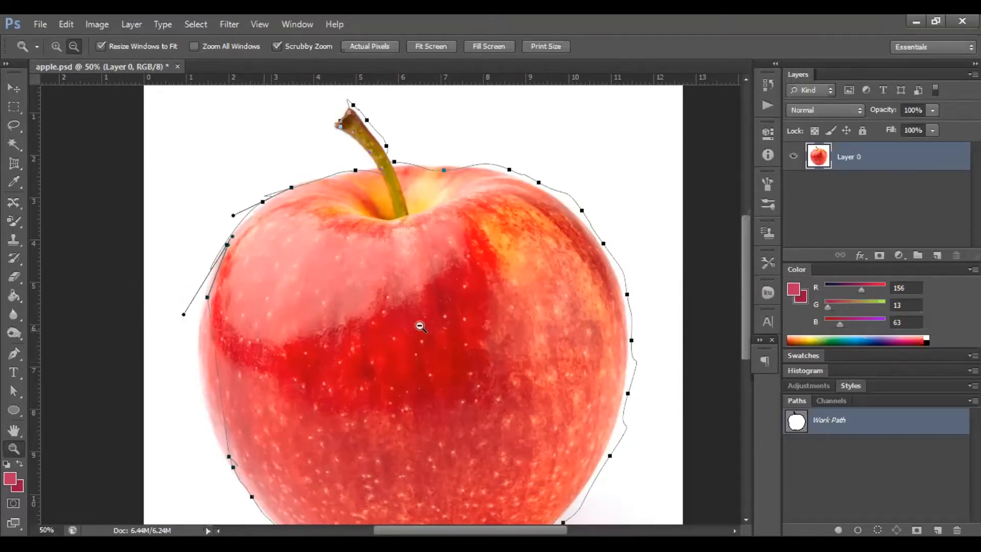
pyautogui.moveTo(418, 324); pyautogui.dragTo(421, 326)
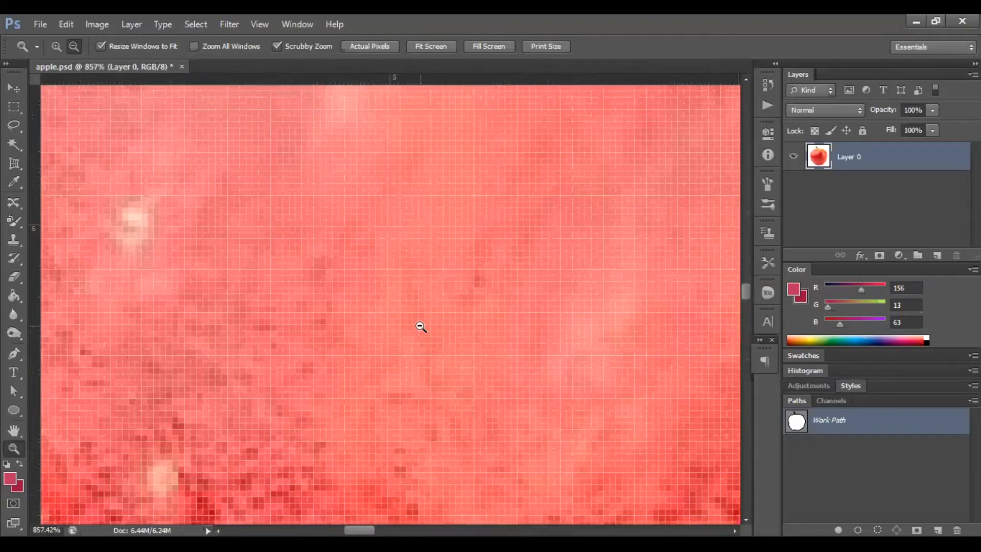
pyautogui.moveTo(420, 327); pyautogui.dragTo(225, 315)
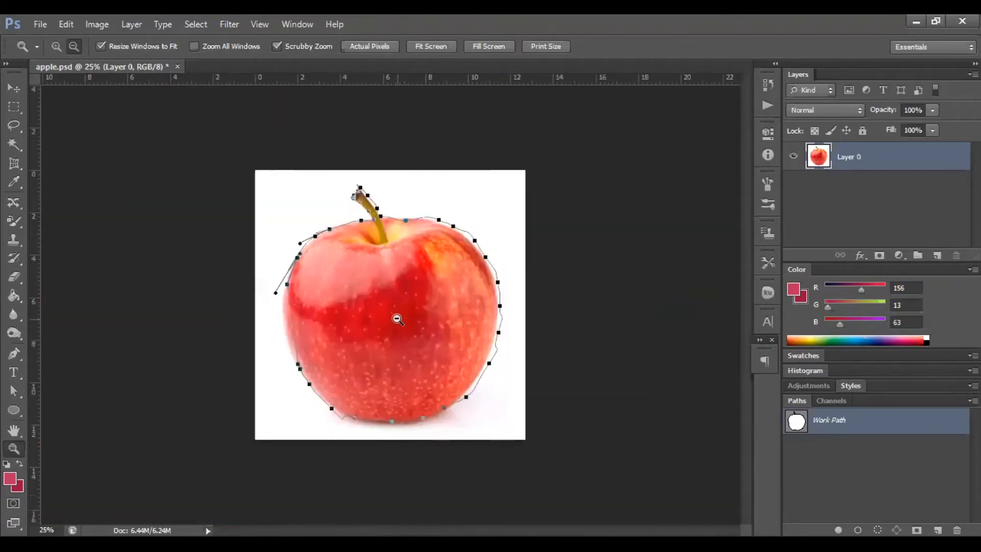
pyautogui.moveTo(358, 291); pyautogui.dragTo(386, 308)
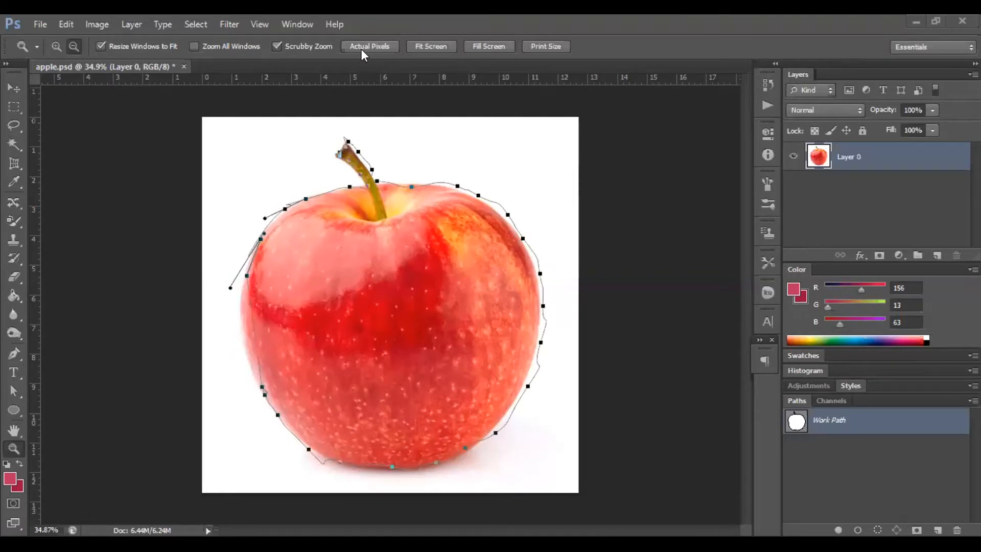
pyautogui.click(40, 24)
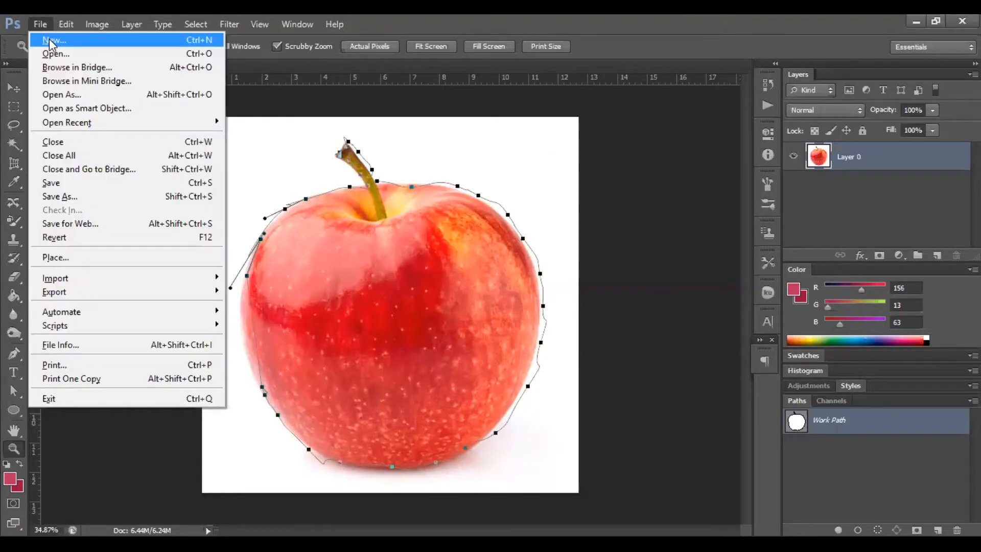
pyautogui.click(51, 41)
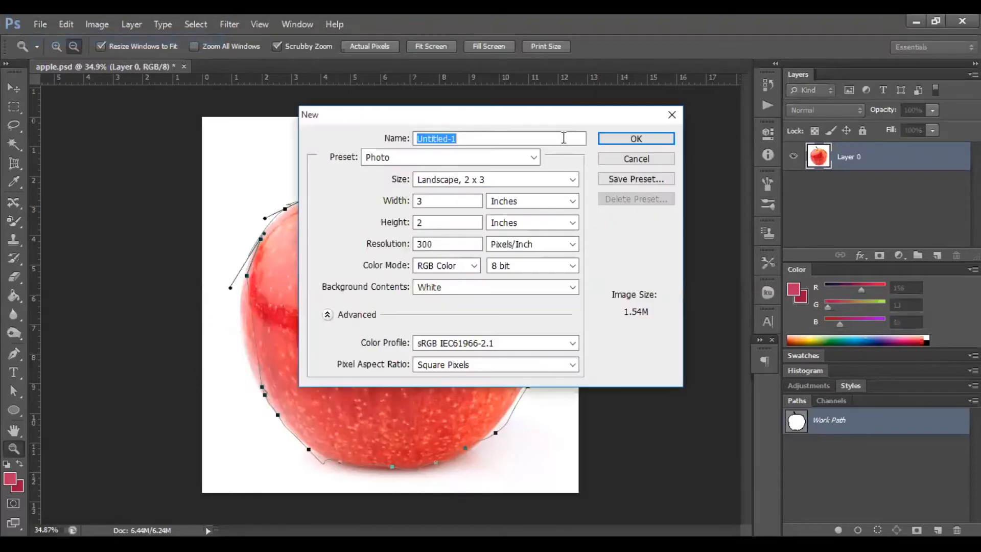
pyautogui.click(636, 158)
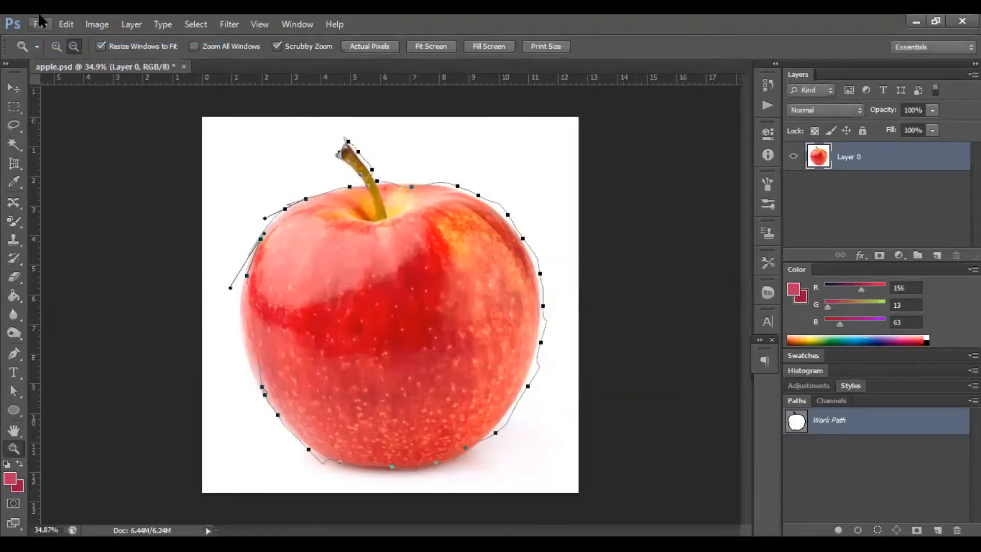
pyautogui.click(41, 24)
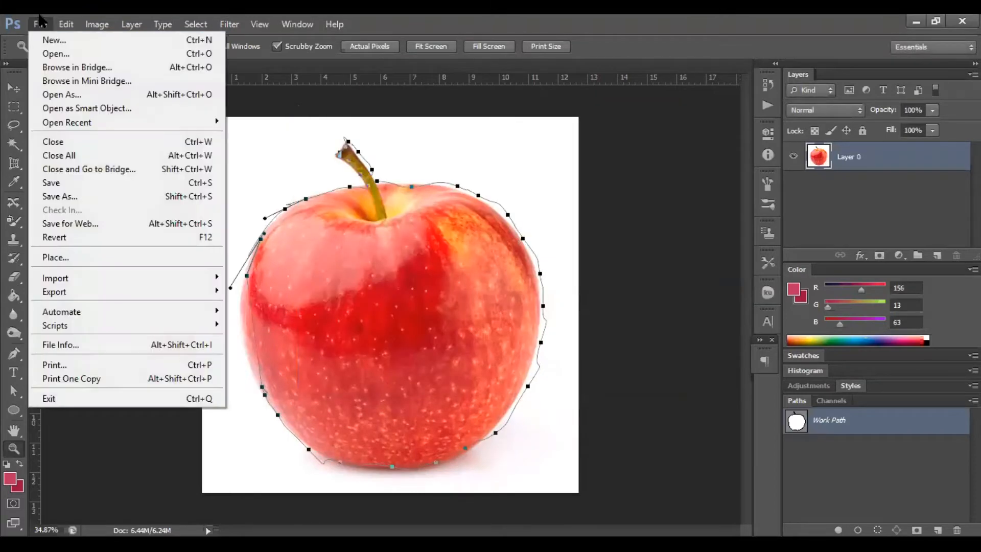
pyautogui.click(49, 55)
pyautogui.scroll(-3, 680, 154)
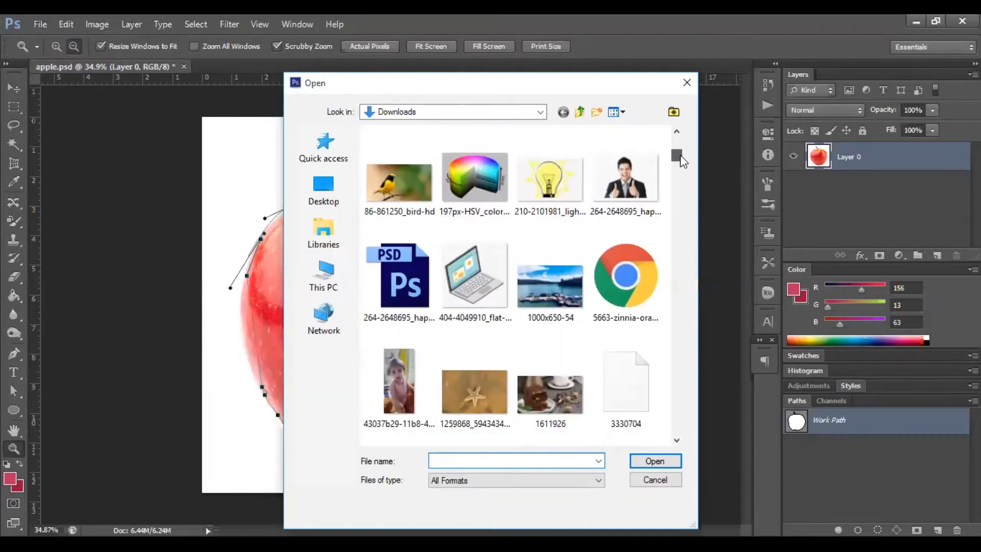
pyautogui.moveTo(680, 155); pyautogui.dragTo(678, 167)
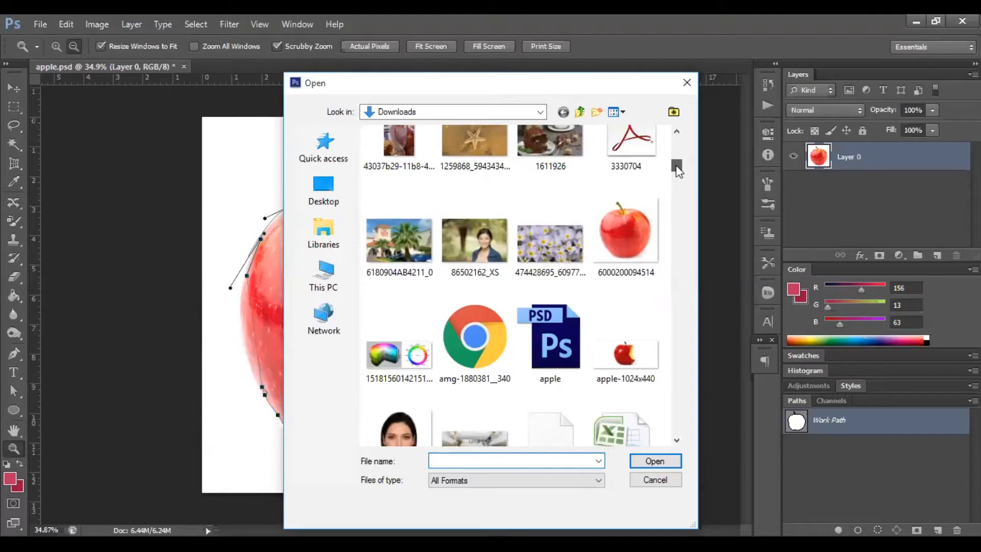
pyautogui.click(626, 229)
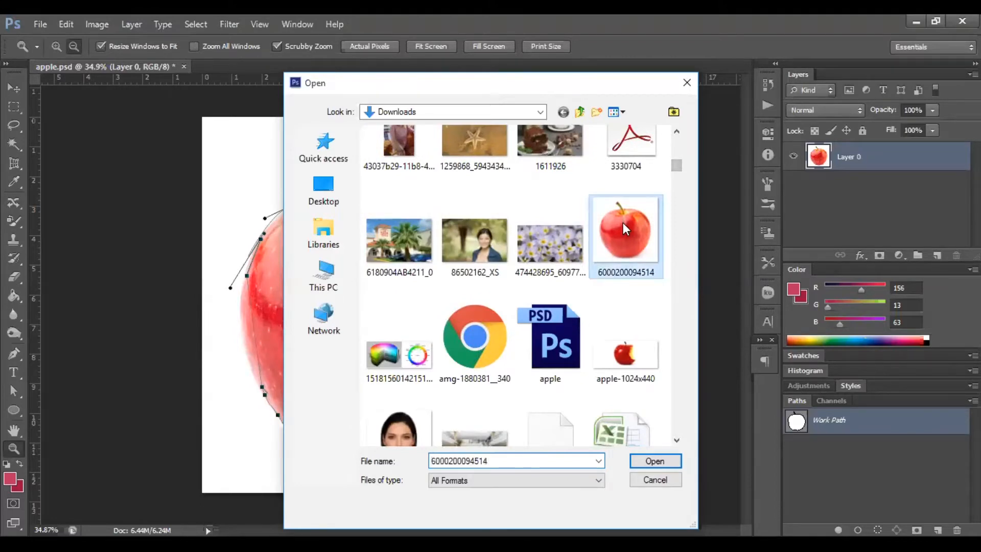
pyautogui.doubleClick(624, 223)
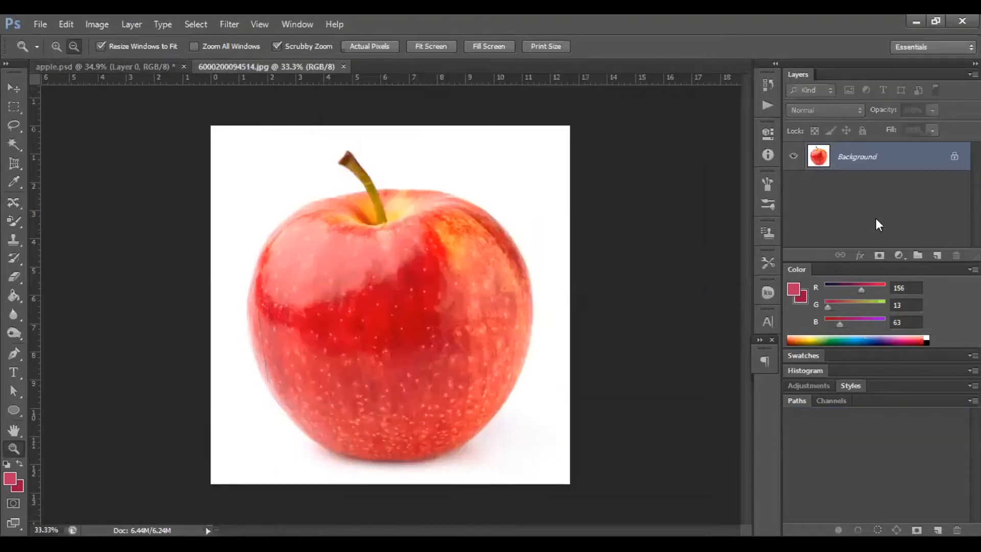
pyautogui.keyDown('alt'); pyautogui.doubleClick(885, 171); pyautogui.keyUp('alt')
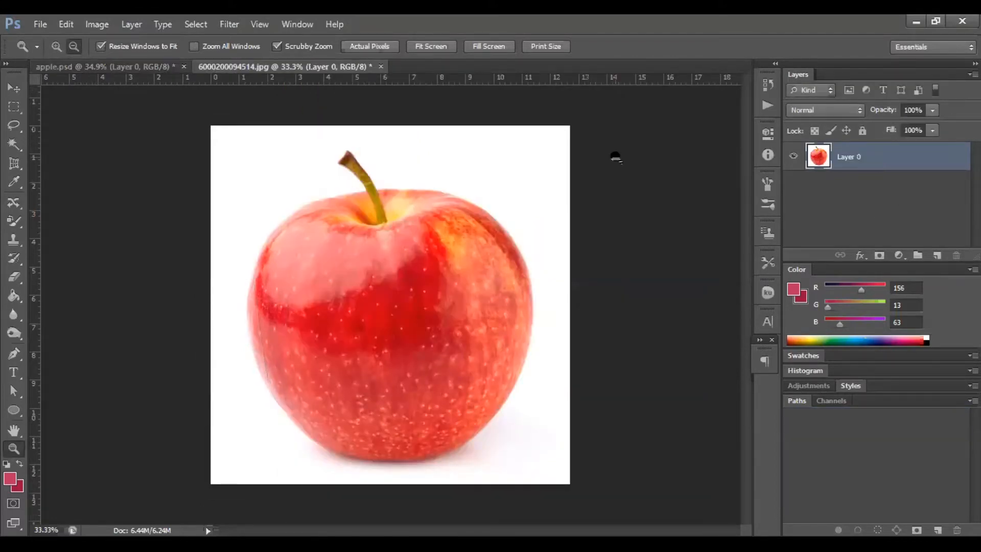
# Sample colours from red areas of the apple with the Eyedropper tool and check the background colour in the colour picker.
pyautogui.click(14, 183)
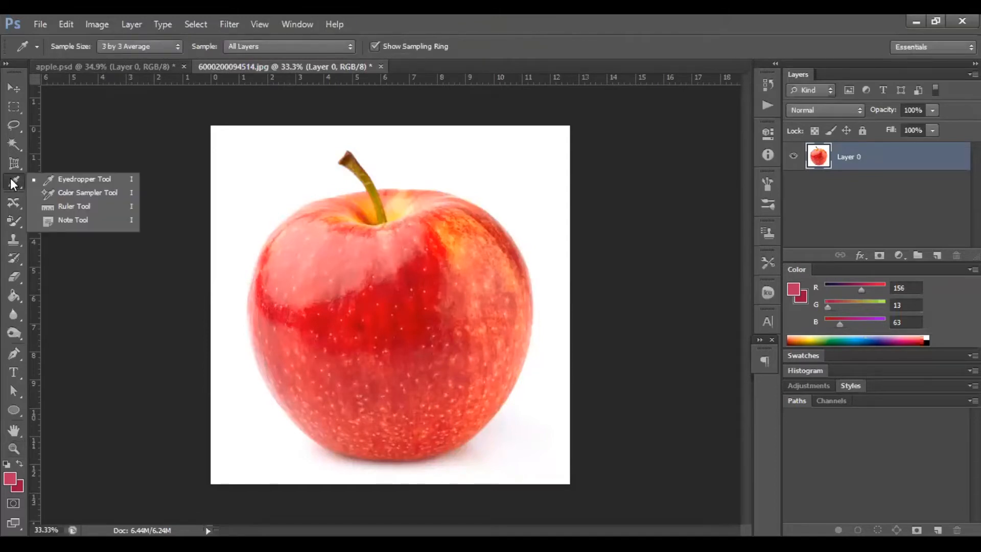
pyautogui.click(60, 178)
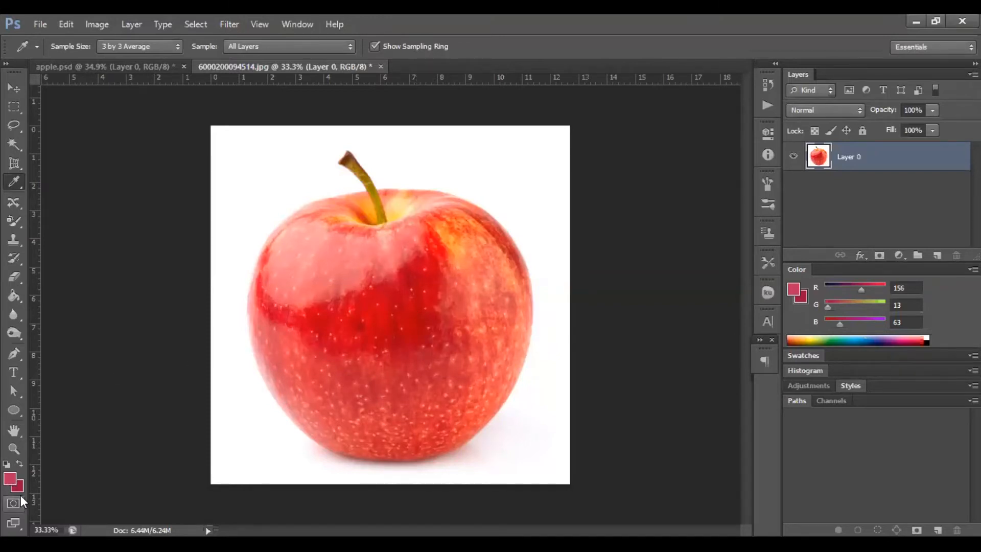
pyautogui.click(378, 285)
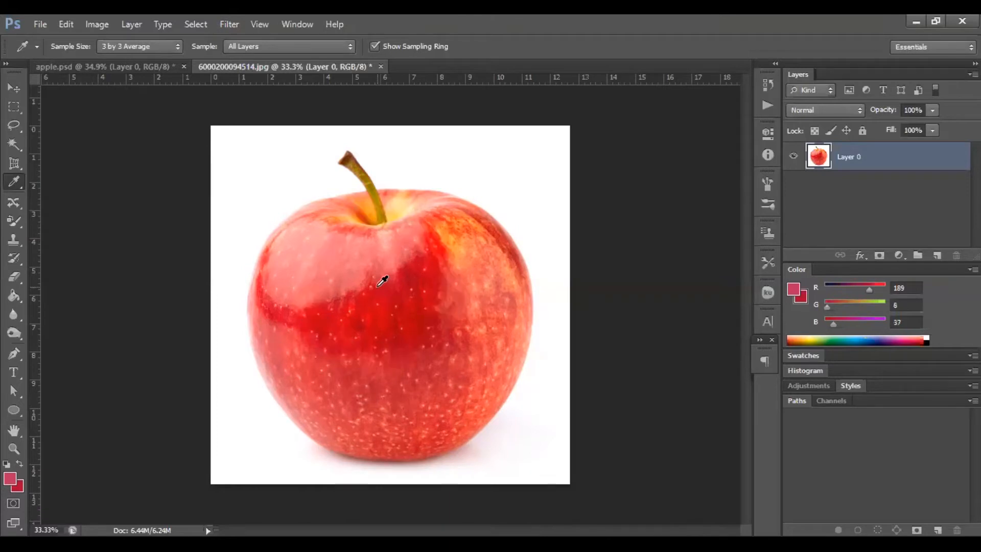
pyautogui.click(378, 285)
pyautogui.moveTo(382, 280); pyautogui.dragTo(400, 317)
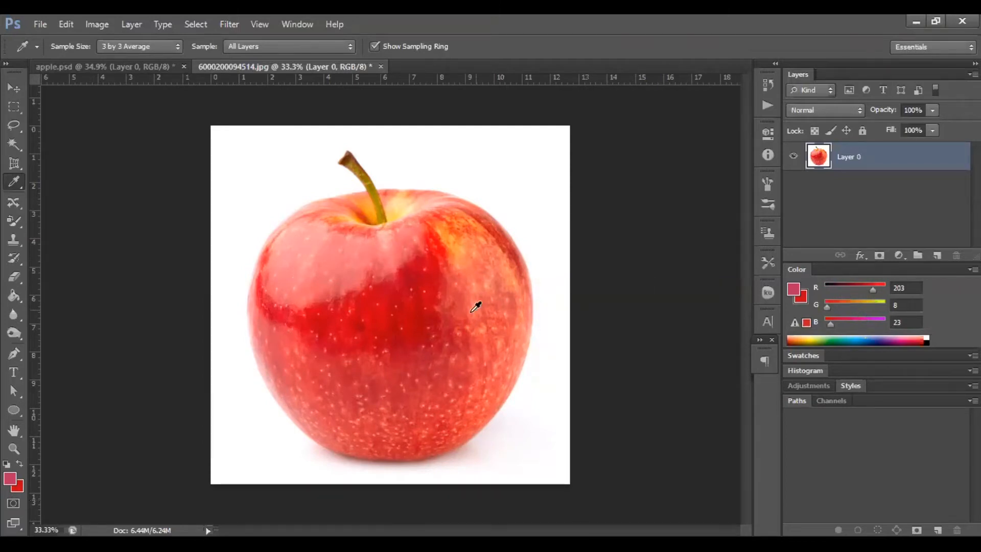
pyautogui.moveTo(403, 290); pyautogui.dragTo(429, 296)
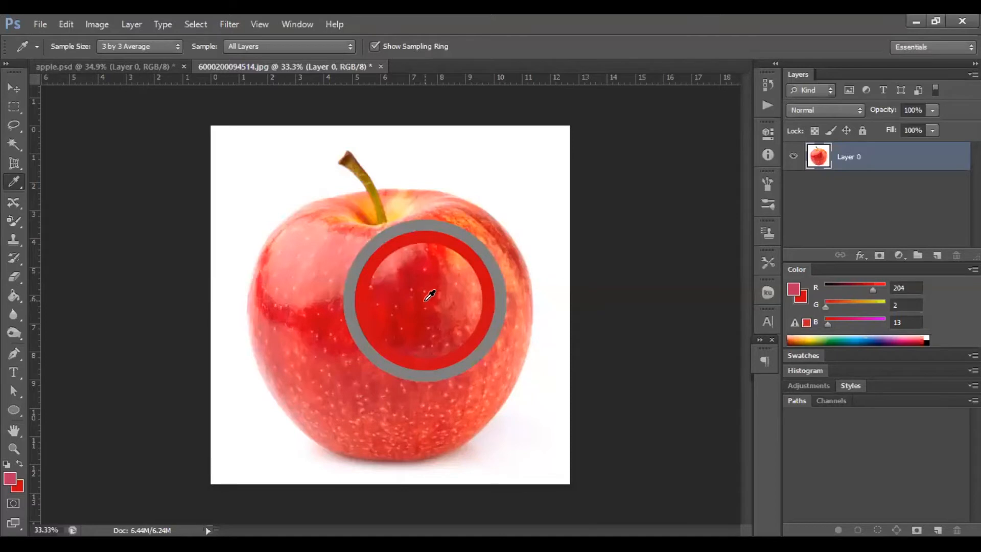
pyautogui.moveTo(429, 296); pyautogui.dragTo(406, 296)
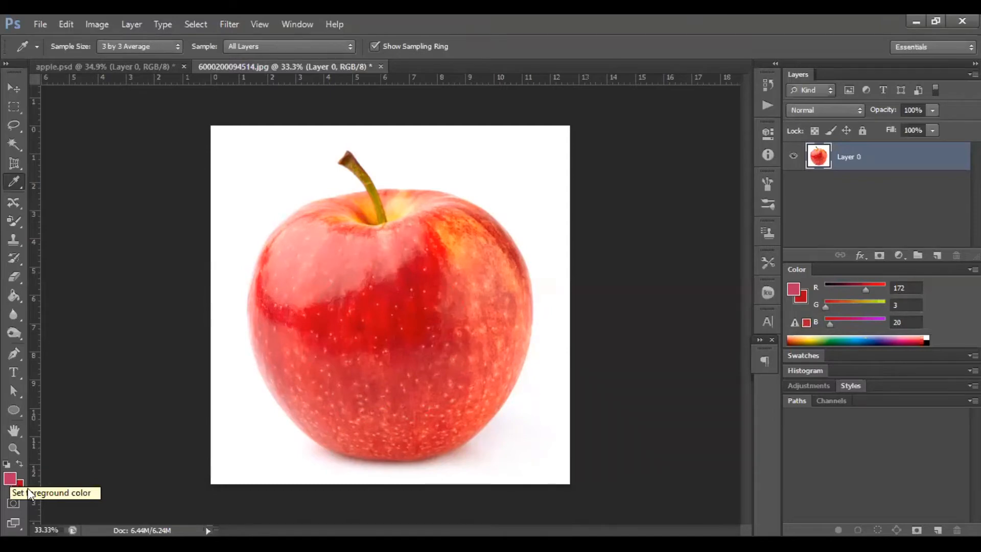
pyautogui.click(372, 322)
pyautogui.moveTo(373, 322); pyautogui.dragTo(463, 301)
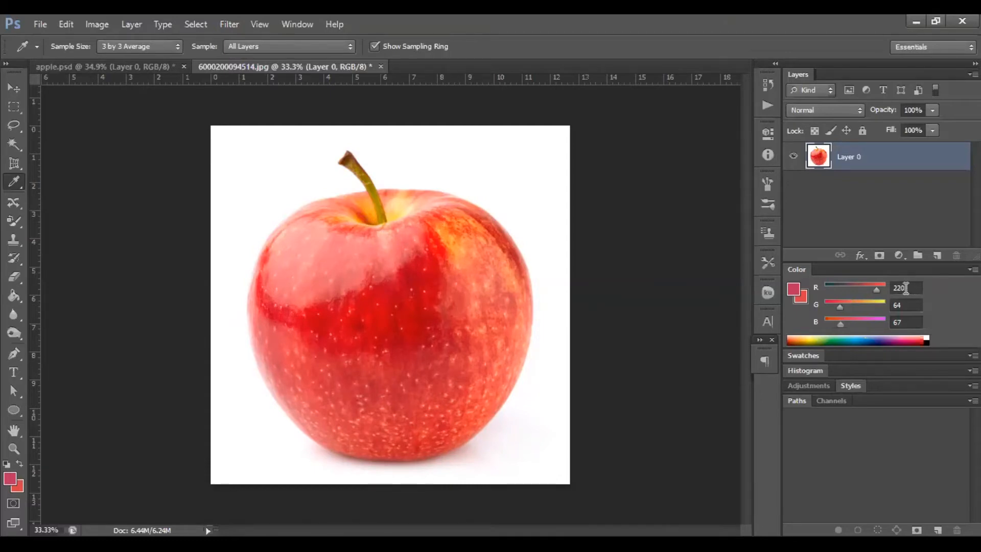
pyautogui.click(19, 487)
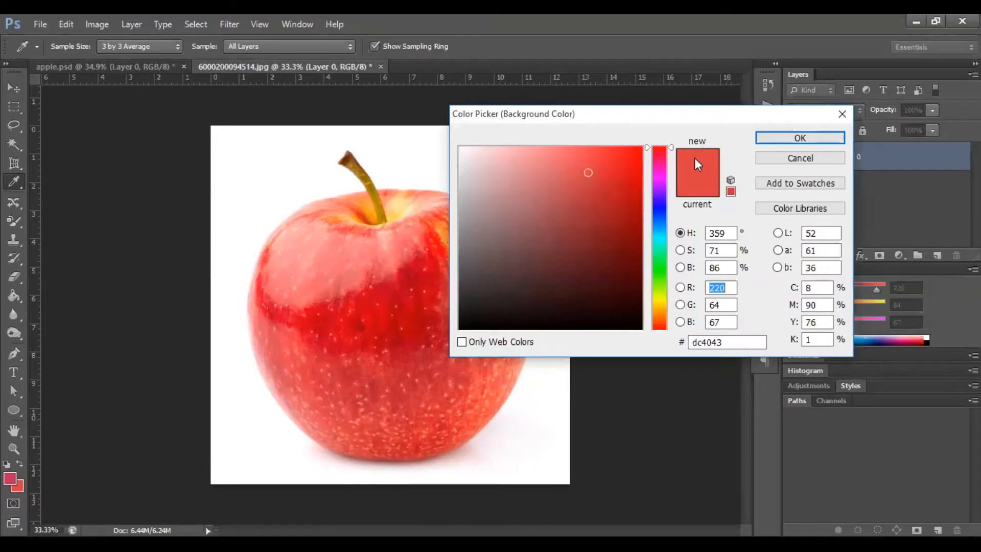
pyautogui.click(791, 136)
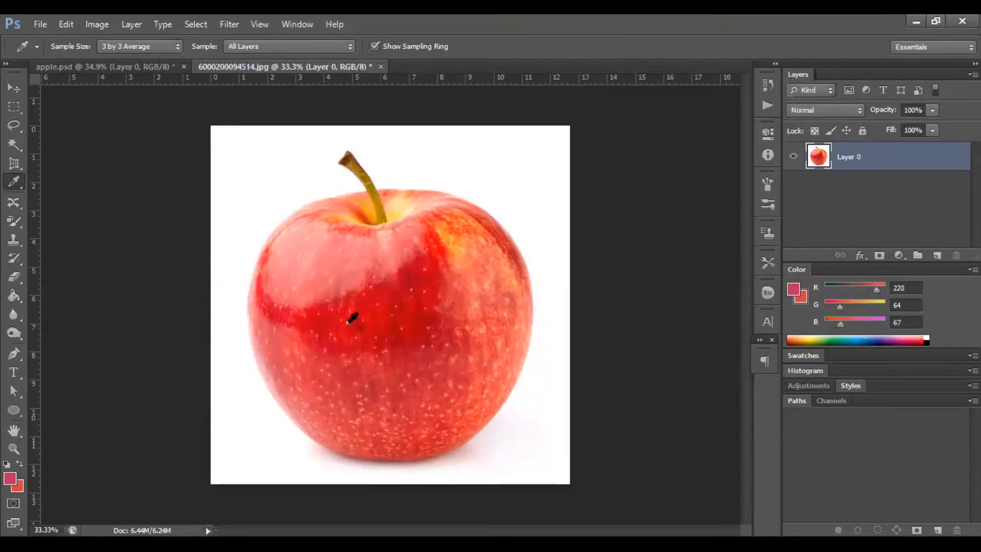
# Place three colour samplers on different areas of the apple with the Color Sampler tool.
pyautogui.click(14, 182)
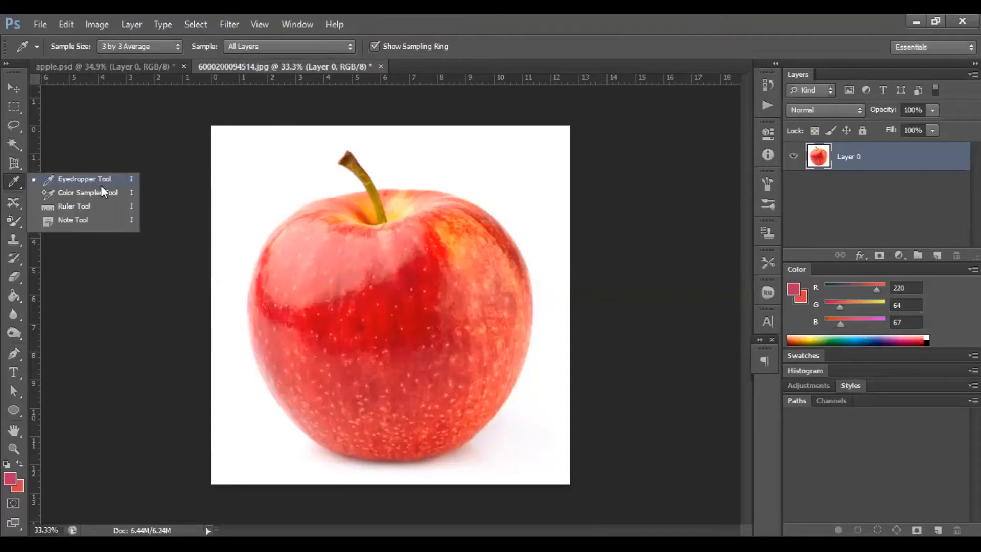
pyautogui.click(102, 192)
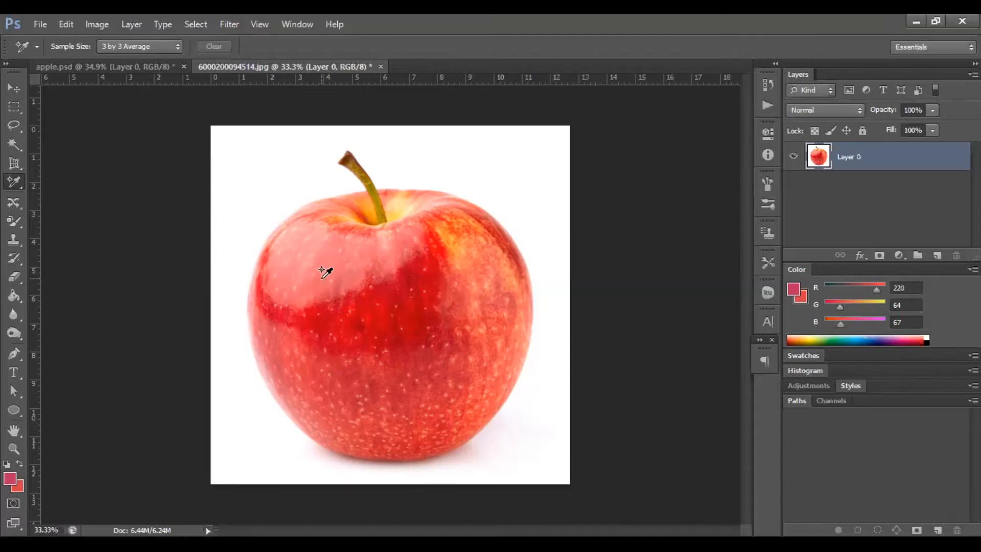
pyautogui.click(303, 269)
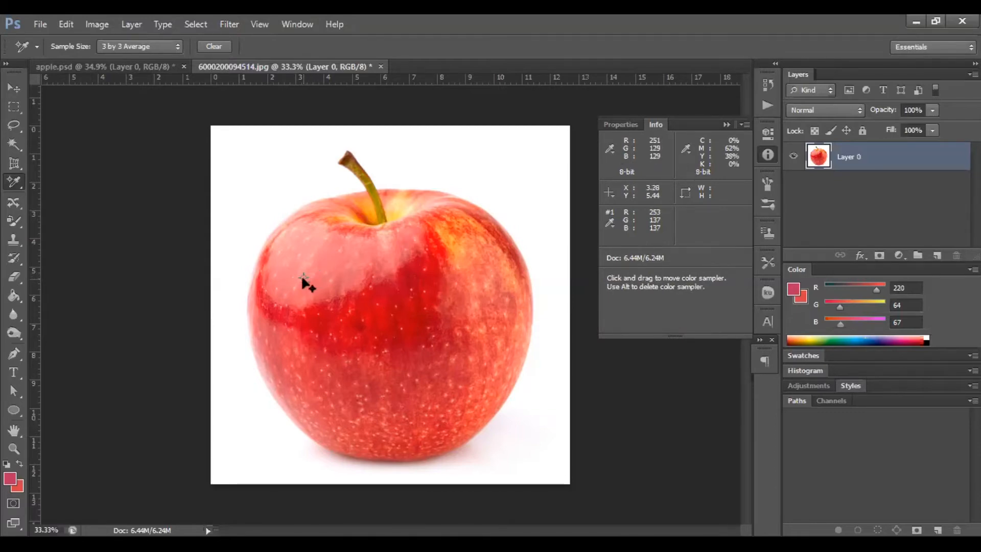
pyautogui.click(361, 343)
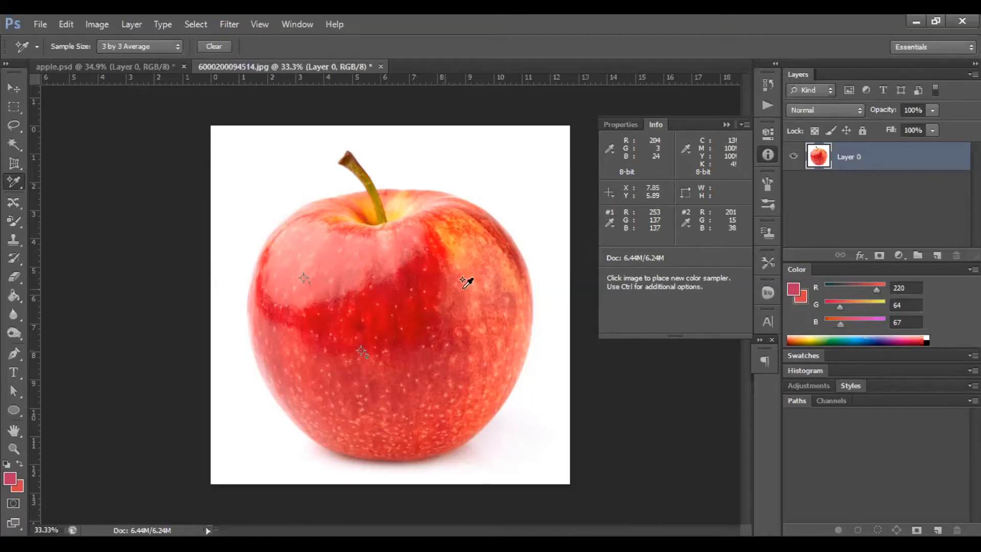
pyautogui.click(453, 247)
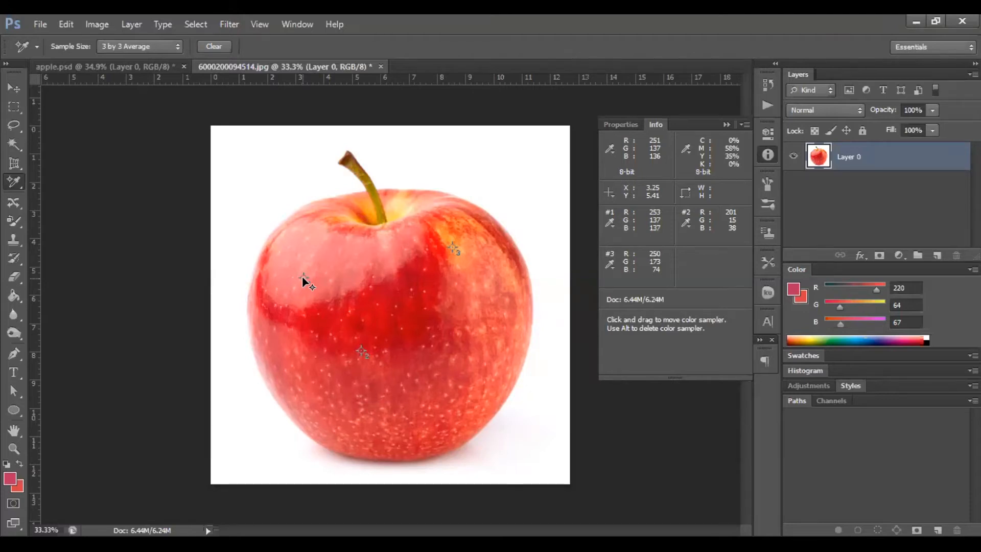
# Switch to the Color Replacement tool and collapse the Info panel.
pyautogui.click(17, 182)
pyautogui.click(15, 181)
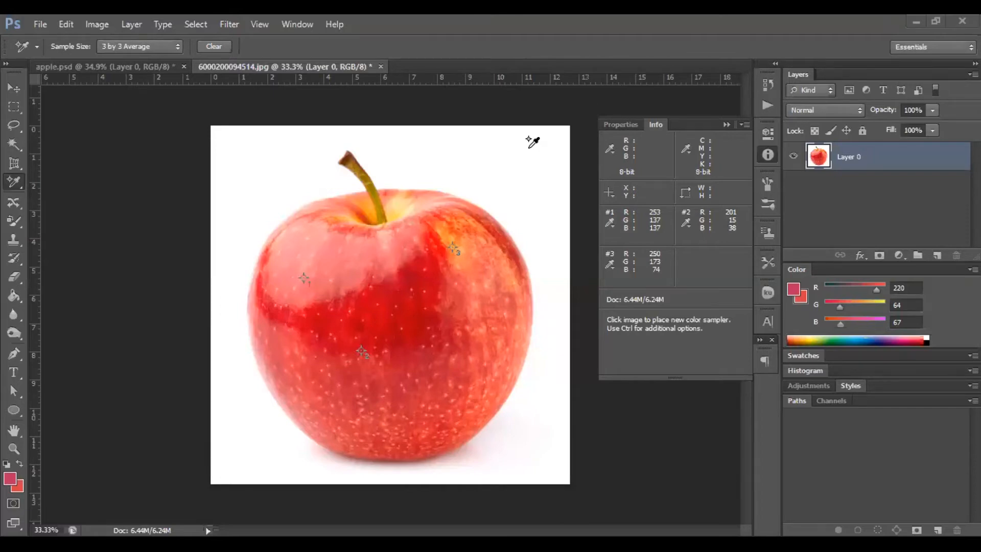
pyautogui.rightClick(14, 181)
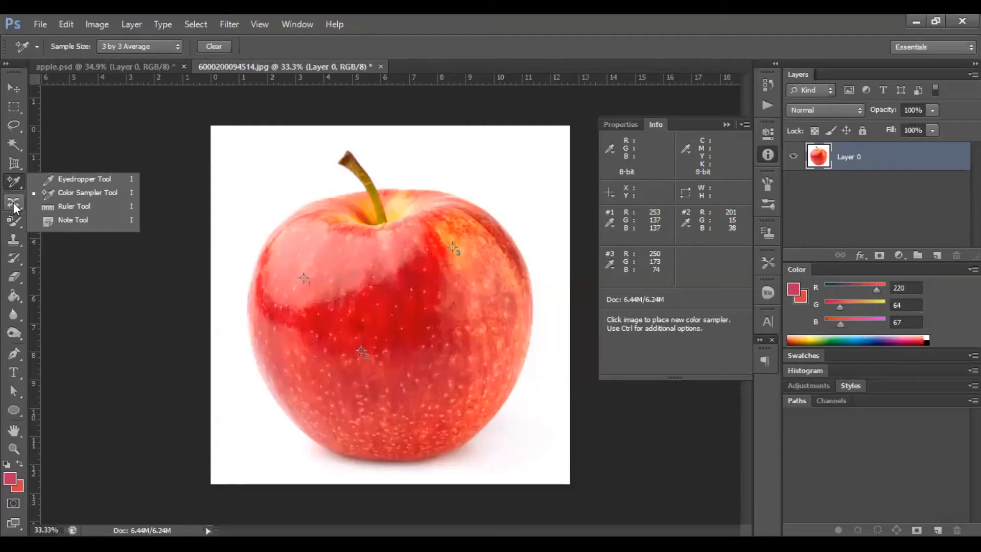
pyautogui.click(17, 222)
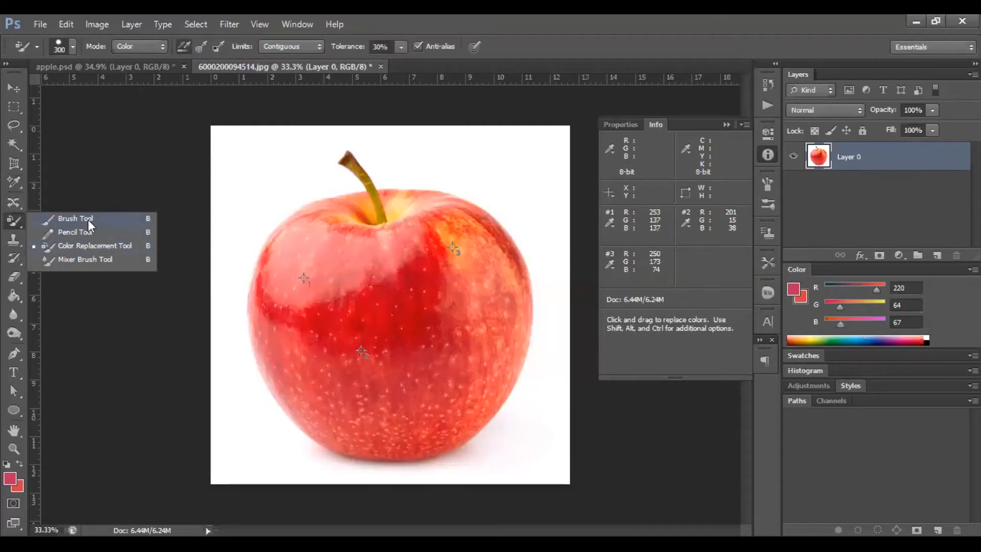
pyautogui.click(93, 245)
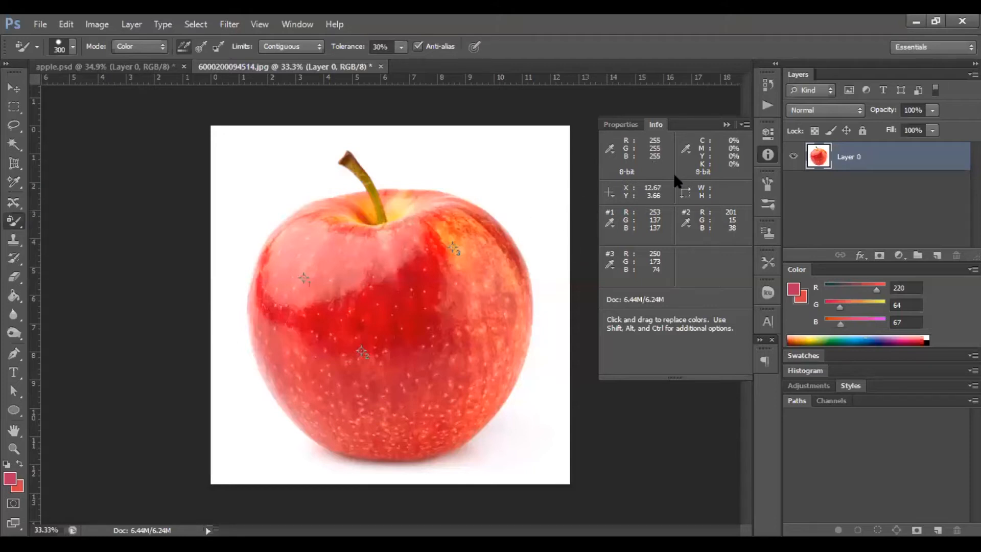
pyautogui.click(727, 125)
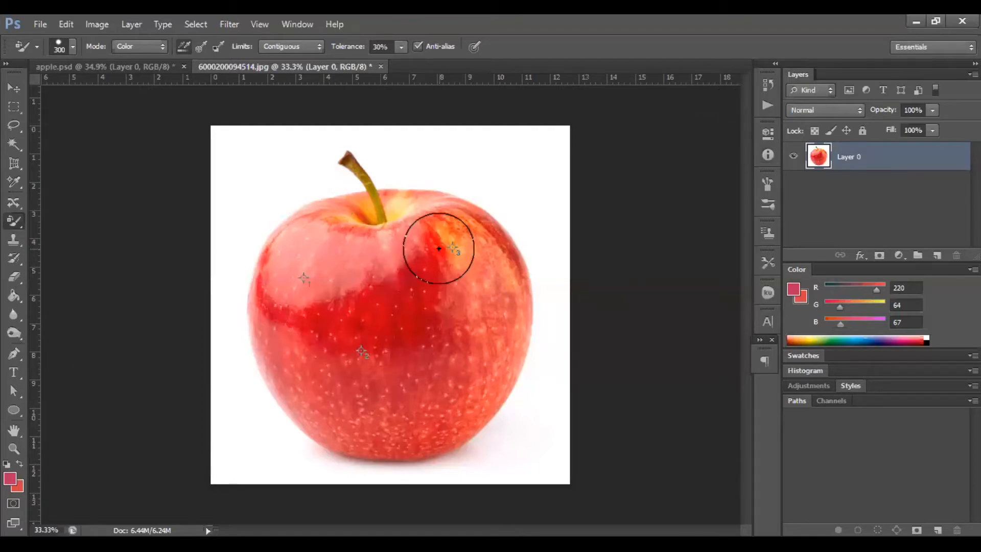
# Hide the colour sampler markers and reduce the brush size to 200.
pyautogui.hotkey('ctrl', 'h')
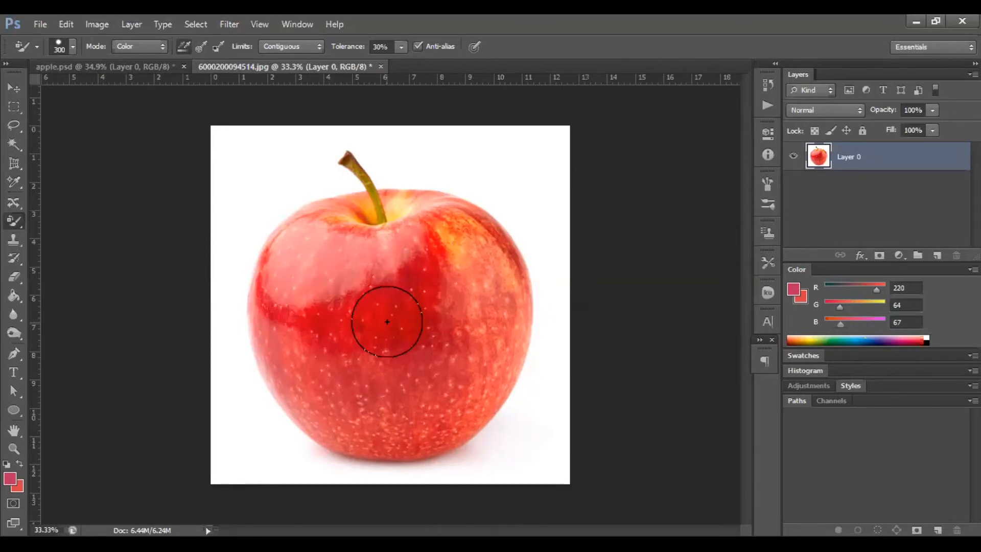
pyautogui.press('[')
pyautogui.press('[')
pyautogui.press(']')
pyautogui.press('[')
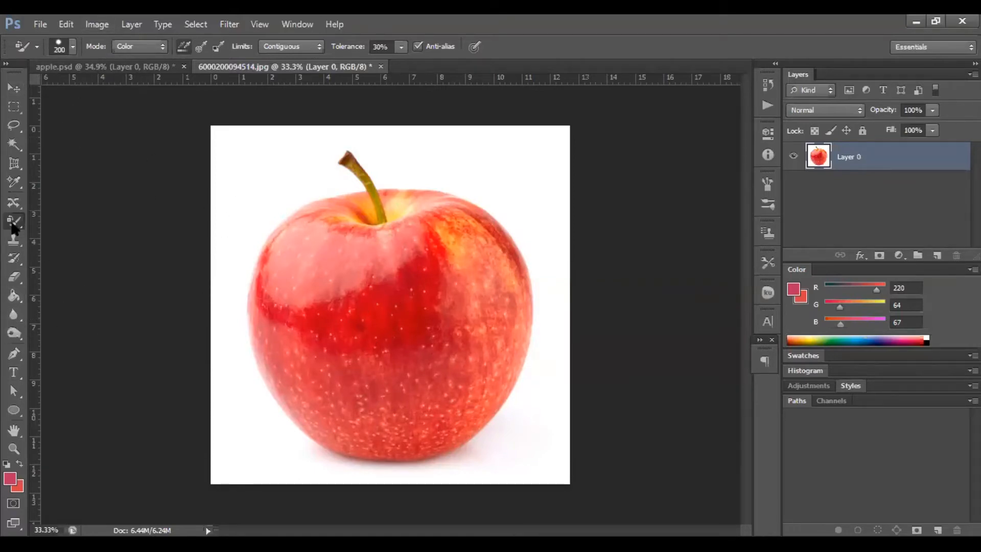
# Review the Color Replacement Mode, Limits and Tolerance options, keeping Color, Contiguous and 30%.
pyautogui.click(138, 47)
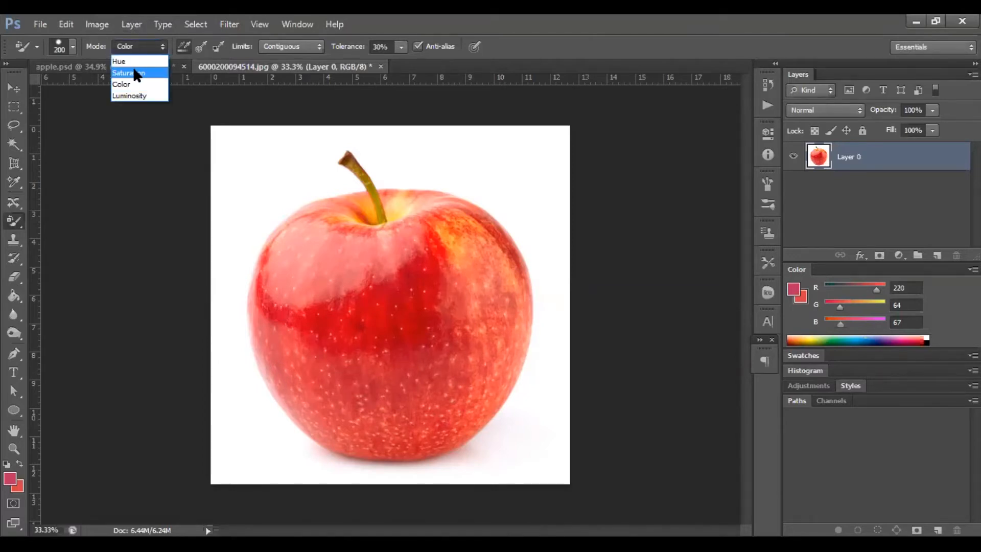
pyautogui.click(126, 82)
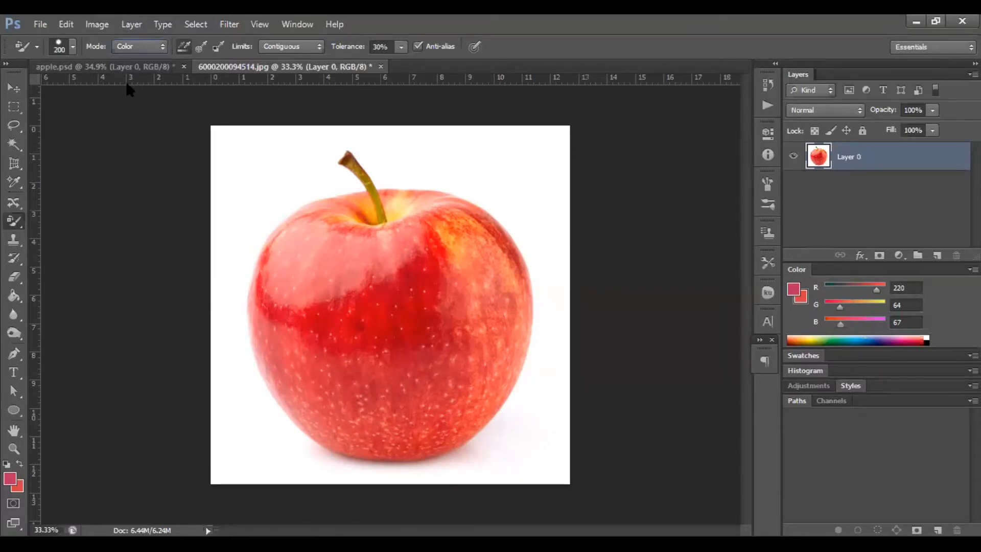
pyautogui.click(285, 47)
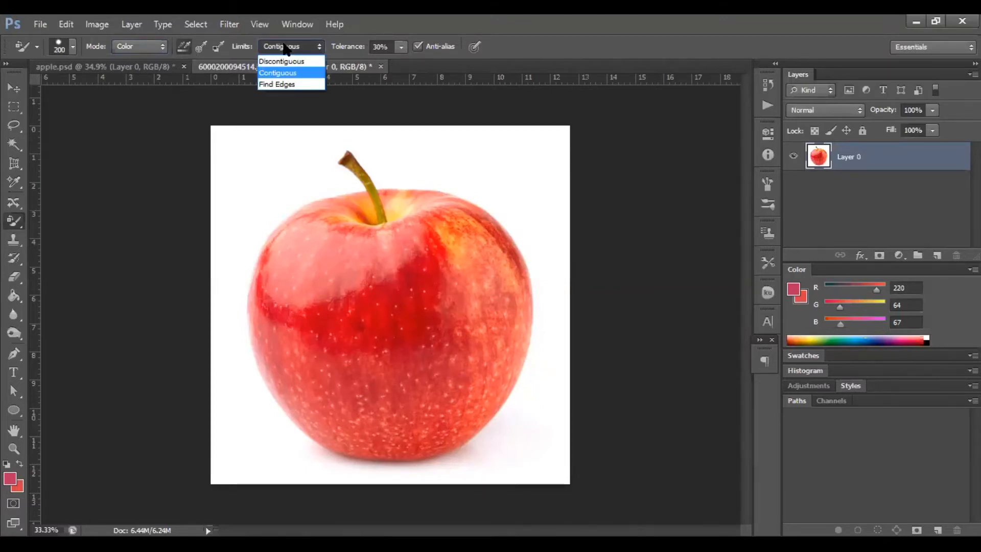
pyautogui.click(285, 47)
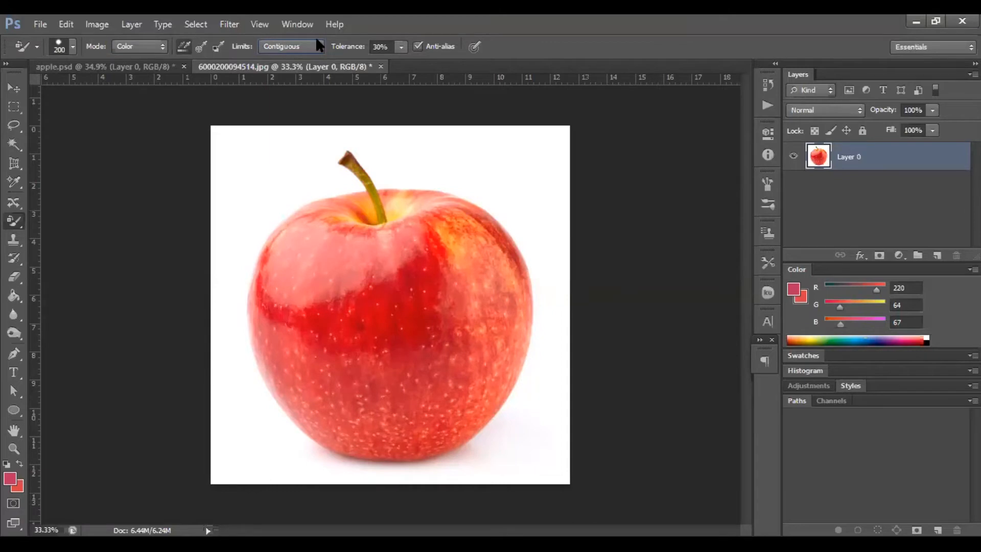
pyautogui.click(402, 49)
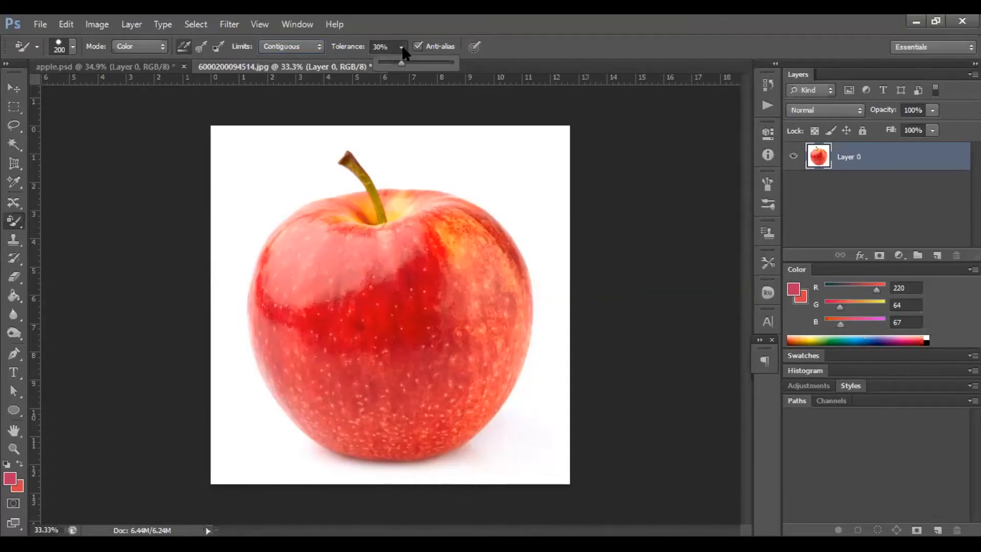
pyautogui.click(724, 188)
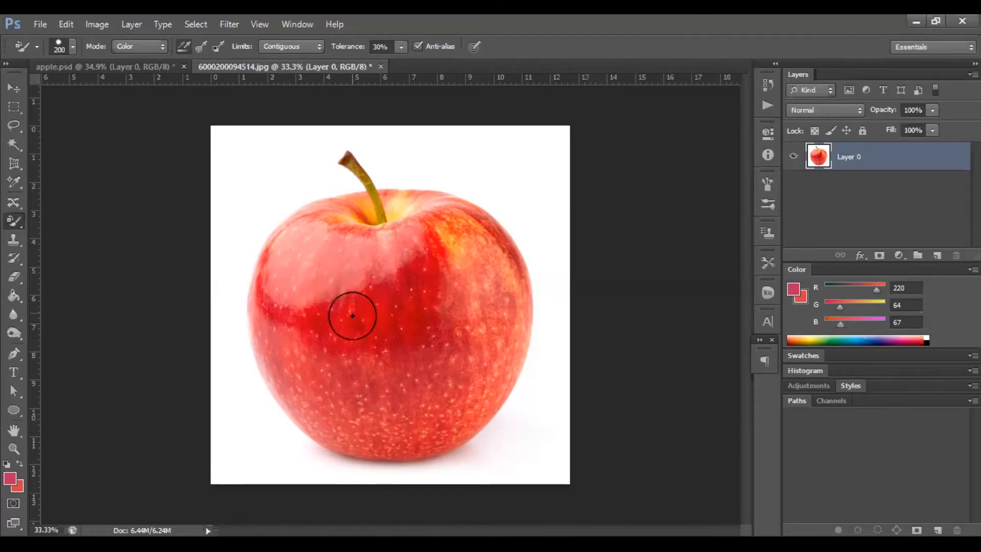
# Paint over the whole apple with the Color Replacement tool to recolour it with the foreground colour.
pyautogui.moveTo(354, 316)
pyautogui.mouseDown()
pyautogui.moveTo(340, 309)
pyautogui.moveTo(363, 282)
pyautogui.moveTo(353, 298)
pyautogui.mouseUp()
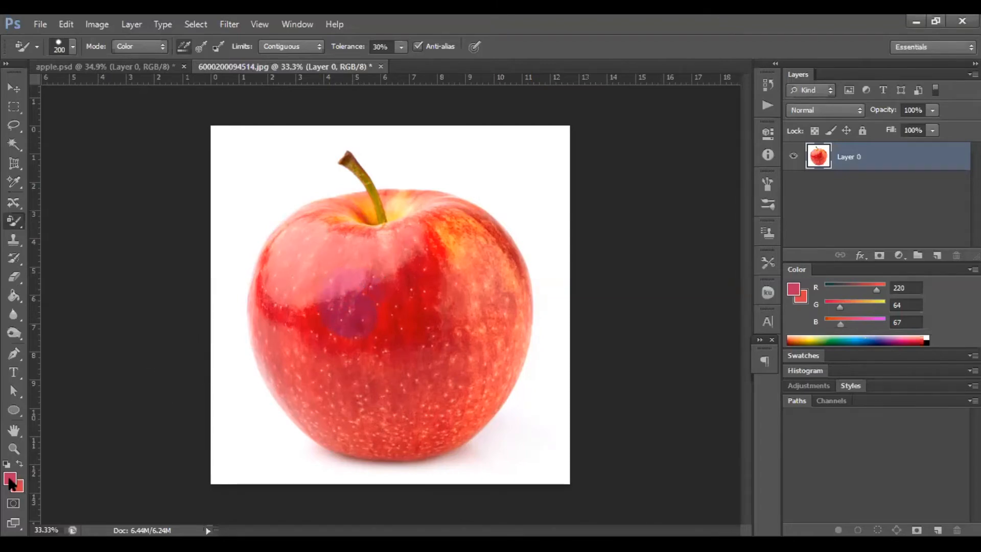
pyautogui.moveTo(316, 322)
pyautogui.mouseDown()
pyautogui.moveTo(305, 240)
pyautogui.moveTo(313, 224)
pyautogui.moveTo(350, 208)
pyautogui.moveTo(365, 226)
pyautogui.moveTo(289, 247)
pyautogui.moveTo(350, 210)
pyautogui.moveTo(359, 218)
pyautogui.moveTo(341, 270)
pyautogui.moveTo(332, 256)
pyautogui.moveTo(266, 251)
pyautogui.moveTo(265, 365)
pyautogui.moveTo(288, 383)
pyautogui.moveTo(282, 298)
pyautogui.moveTo(289, 327)
pyautogui.moveTo(362, 382)
pyautogui.moveTo(348, 362)
pyautogui.moveTo(359, 364)
pyautogui.moveTo(337, 390)
pyautogui.moveTo(327, 357)
pyautogui.moveTo(312, 411)
pyautogui.moveTo(301, 416)
pyautogui.moveTo(325, 439)
pyautogui.moveTo(348, 458)
pyautogui.moveTo(441, 445)
pyautogui.moveTo(463, 427)
pyautogui.moveTo(512, 340)
pyautogui.moveTo(511, 292)
pyautogui.moveTo(488, 229)
pyautogui.moveTo(467, 215)
pyautogui.moveTo(432, 226)
pyautogui.moveTo(383, 316)
pyautogui.moveTo(462, 312)
pyautogui.moveTo(439, 227)
pyautogui.moveTo(448, 273)
pyautogui.moveTo(475, 217)
pyautogui.moveTo(487, 265)
pyautogui.moveTo(468, 353)
pyautogui.moveTo(432, 420)
pyautogui.moveTo(374, 429)
pyautogui.moveTo(416, 405)
pyautogui.moveTo(352, 409)
pyautogui.moveTo(373, 403)
pyautogui.moveTo(384, 359)
pyautogui.moveTo(410, 331)
pyautogui.moveTo(493, 314)
pyautogui.moveTo(490, 256)
pyautogui.moveTo(462, 208)
pyautogui.moveTo(423, 191)
pyautogui.moveTo(387, 201)
pyautogui.moveTo(399, 221)
pyautogui.moveTo(366, 229)
pyautogui.moveTo(359, 210)
pyautogui.moveTo(381, 232)
pyautogui.moveTo(403, 207)
pyautogui.moveTo(384, 193)
pyautogui.moveTo(436, 230)
pyautogui.moveTo(438, 317)
pyautogui.moveTo(401, 356)
pyautogui.mouseUp()
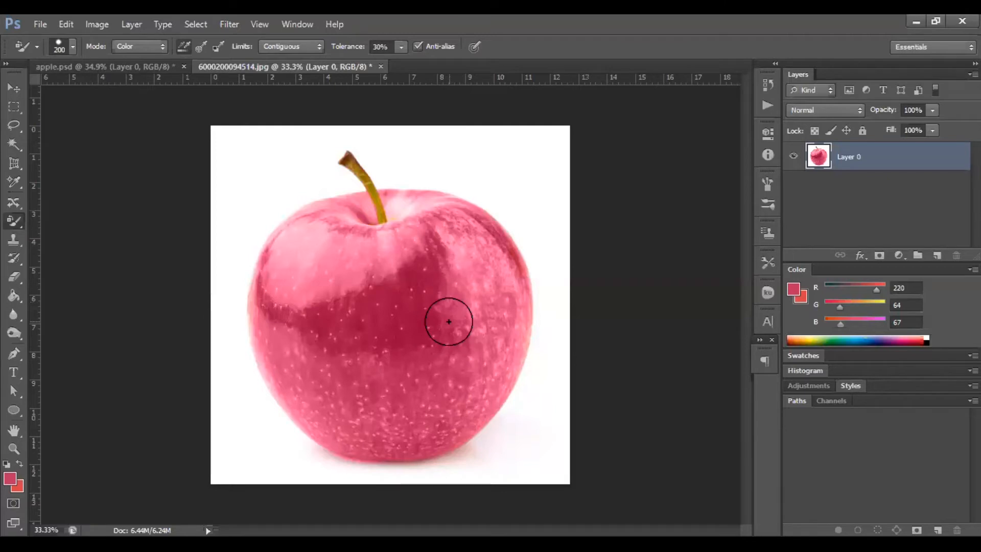
# Step backward through the history to undo the Color Replacement painting on the apple.
pyautogui.hotkey('ctrl', 'alt', 'z')
pyautogui.hotkey('ctrl', 'alt', 'z')
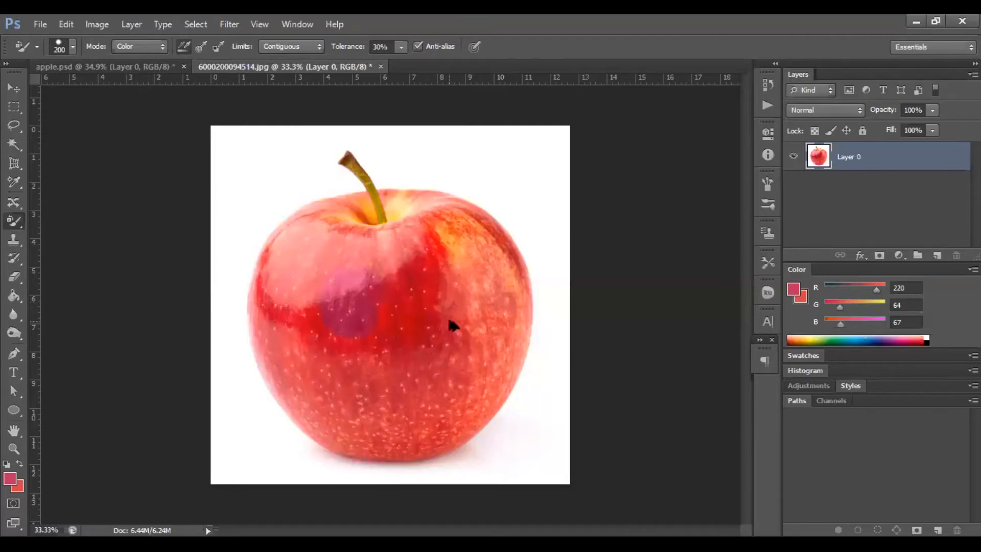
pyautogui.hotkey('ctrl', 'alt', 'z')
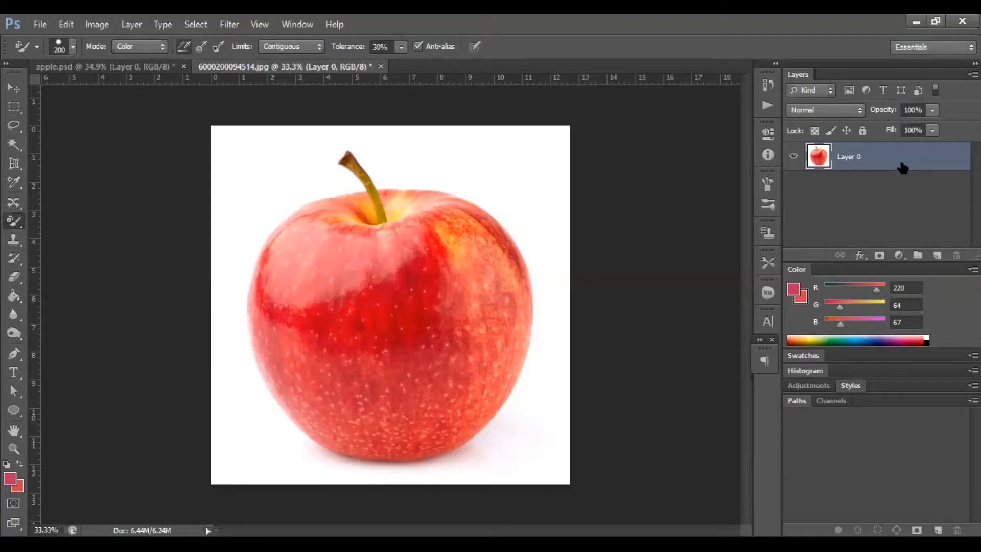
# Duplicate the apple layer and repaint the apple, including the area around the stem, on the copy with the Color Replacement tool.
pyautogui.hotkey('ctrl', 'j')
pyautogui.moveTo(351, 263)
pyautogui.mouseDown()
pyautogui.moveTo(357, 280)
pyautogui.moveTo(366, 265)
pyautogui.moveTo(316, 221)
pyautogui.moveTo(281, 278)
pyautogui.moveTo(284, 258)
pyautogui.moveTo(263, 317)
pyautogui.moveTo(287, 385)
pyautogui.moveTo(363, 300)
pyautogui.moveTo(285, 302)
pyautogui.moveTo(265, 259)
pyautogui.moveTo(325, 188)
pyautogui.moveTo(335, 208)
pyautogui.moveTo(407, 252)
pyautogui.moveTo(365, 408)
pyautogui.moveTo(344, 383)
pyautogui.moveTo(332, 412)
pyautogui.moveTo(342, 445)
pyautogui.moveTo(399, 447)
pyautogui.moveTo(435, 431)
pyautogui.moveTo(478, 382)
pyautogui.moveTo(495, 265)
pyautogui.moveTo(416, 374)
pyautogui.moveTo(428, 372)
pyautogui.moveTo(464, 320)
pyautogui.moveTo(471, 394)
pyautogui.moveTo(429, 445)
pyautogui.moveTo(376, 455)
pyautogui.moveTo(474, 429)
pyautogui.moveTo(511, 373)
pyautogui.moveTo(519, 289)
pyautogui.moveTo(504, 232)
pyautogui.moveTo(455, 201)
pyautogui.moveTo(469, 230)
pyautogui.moveTo(427, 230)
pyautogui.moveTo(396, 198)
pyautogui.moveTo(393, 220)
pyautogui.moveTo(362, 208)
pyautogui.moveTo(357, 219)
pyautogui.moveTo(357, 204)
pyautogui.moveTo(331, 351)
pyautogui.mouseUp()
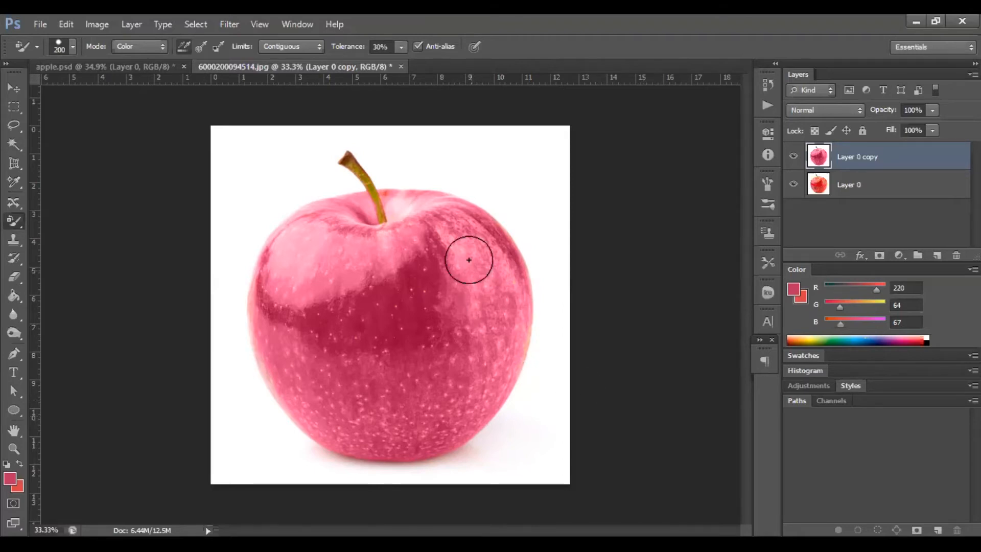
pyautogui.moveTo(390, 191); pyautogui.dragTo(390, 217)
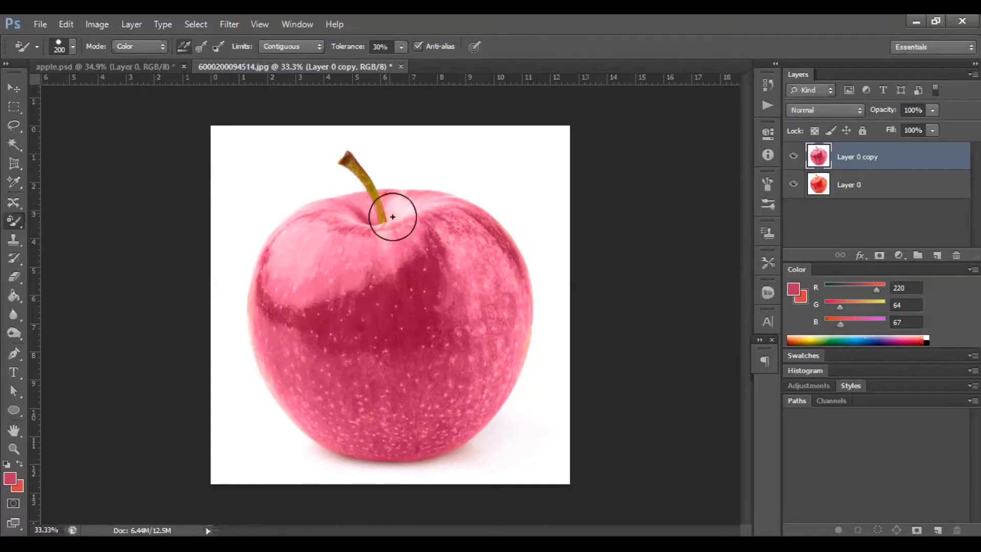
# Toggle the duplicate layer's visibility to compare it with the original, and inspect the brush Mode options.
pyautogui.click(794, 157)
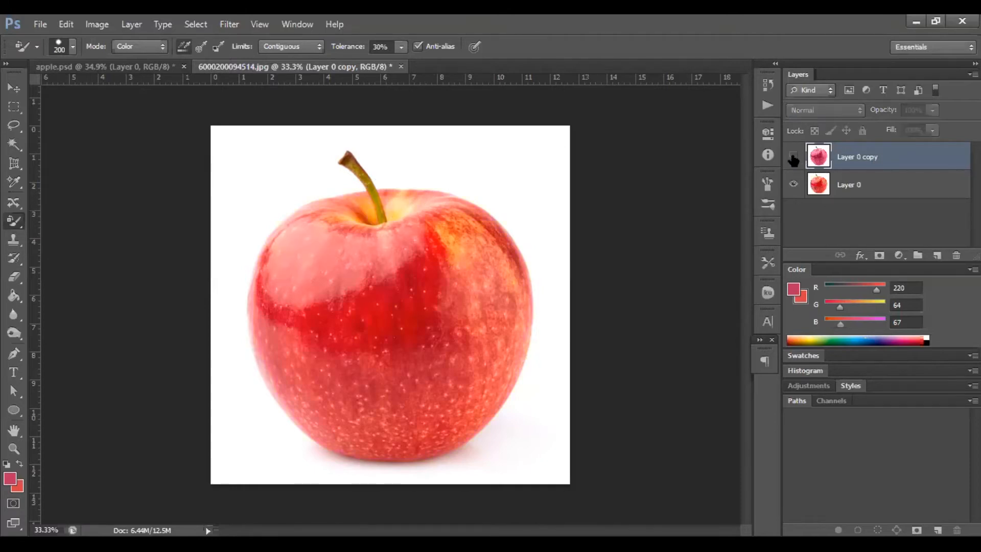
pyautogui.click(793, 157)
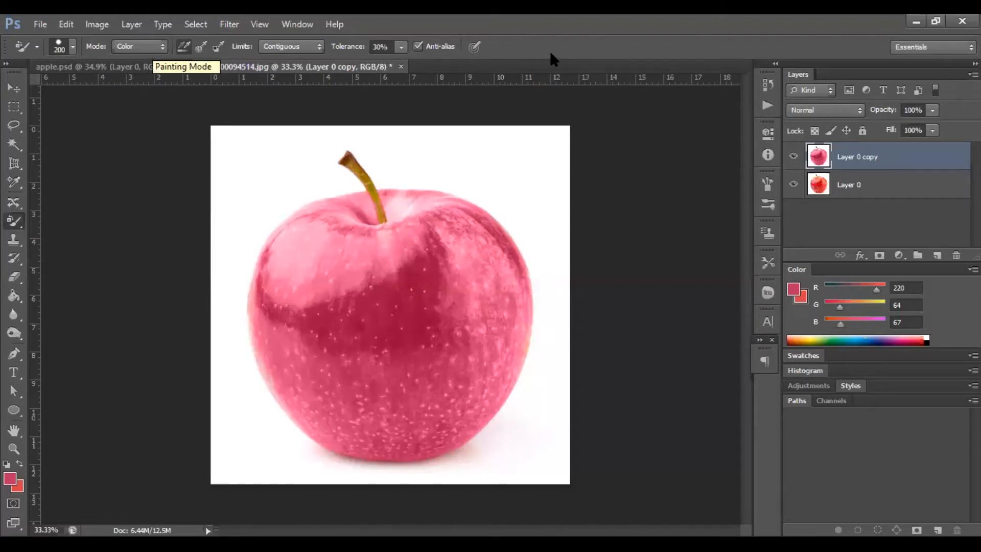
pyautogui.click(140, 46)
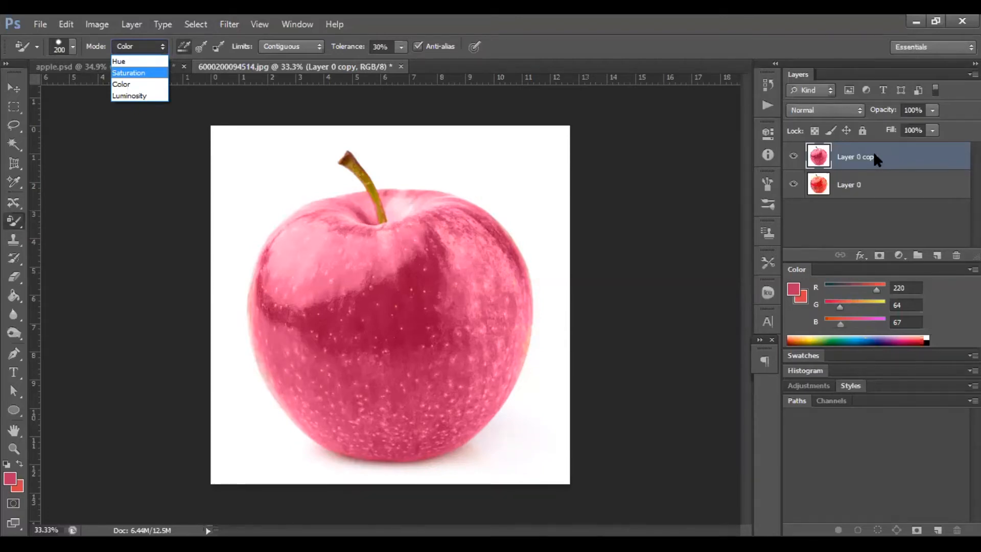
pyautogui.click(830, 219)
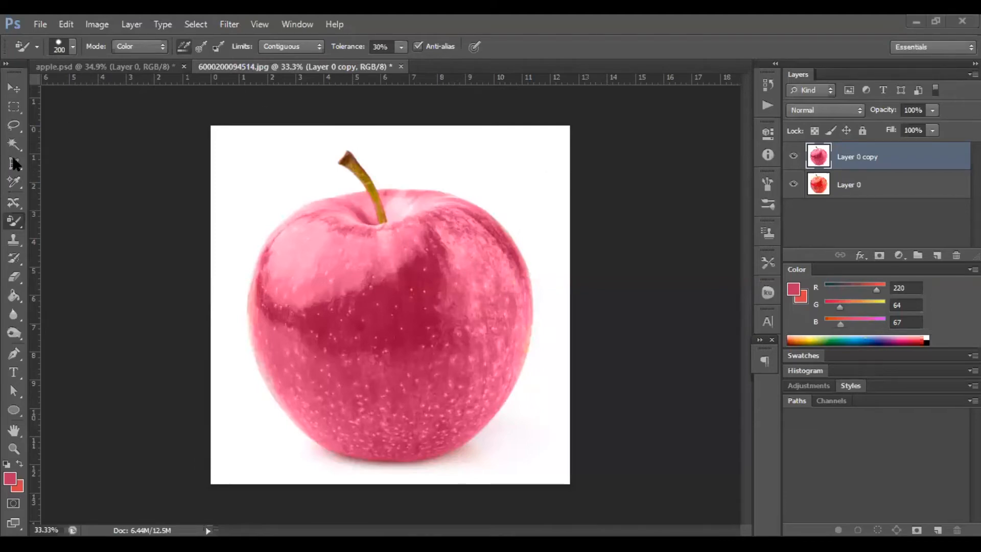
pyautogui.moveTo(16, 164); pyautogui.dragTo(55, 188)
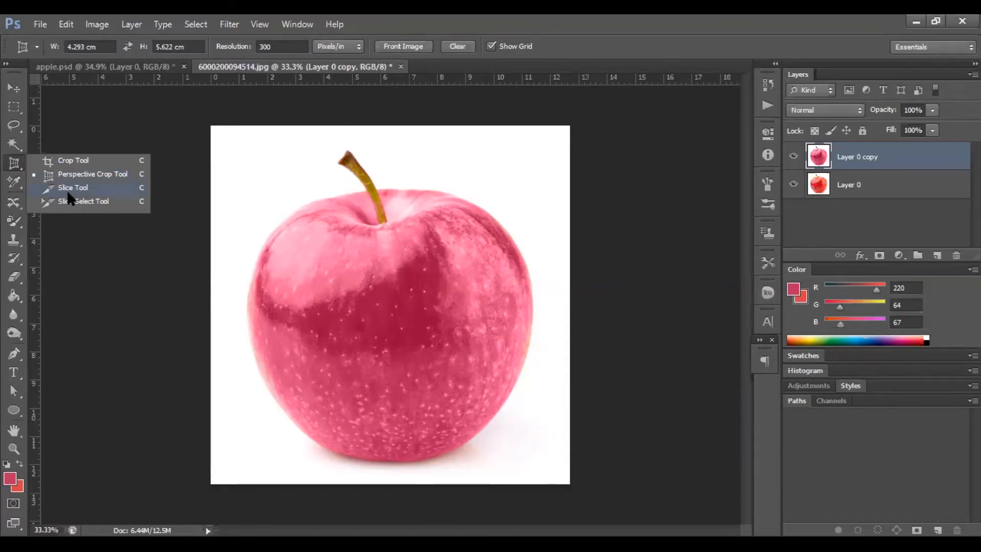
pyautogui.click(716, 451)
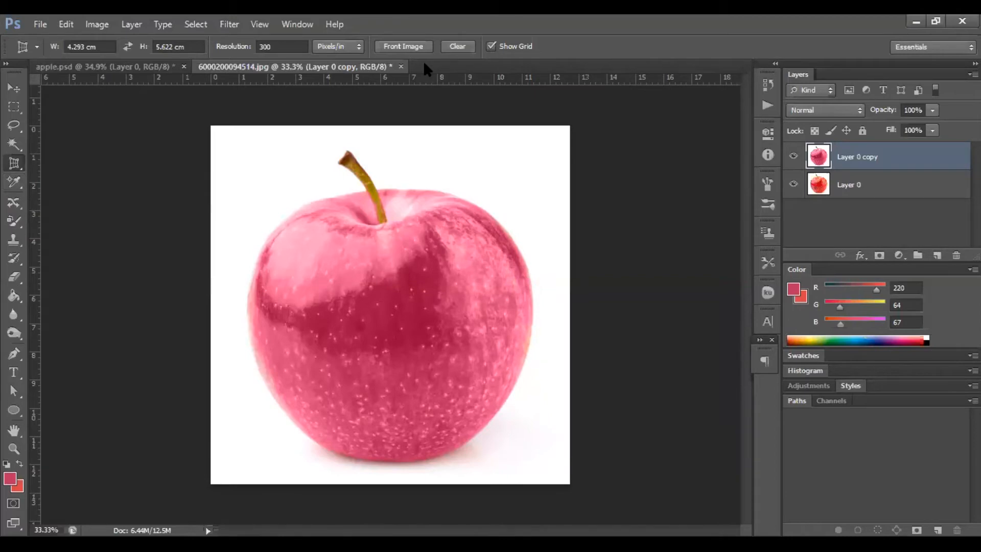
pyautogui.click(37, 25)
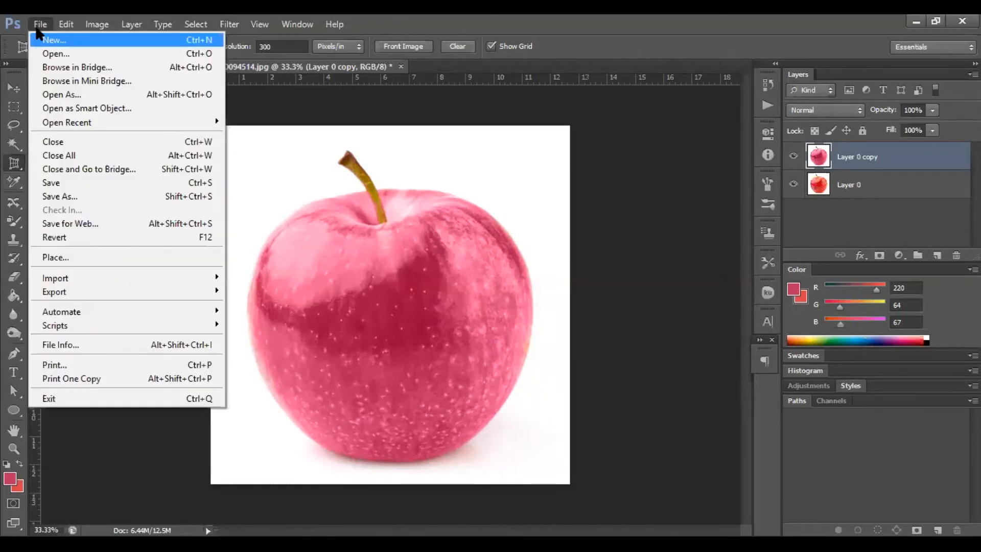
pyautogui.moveTo(66, 24)
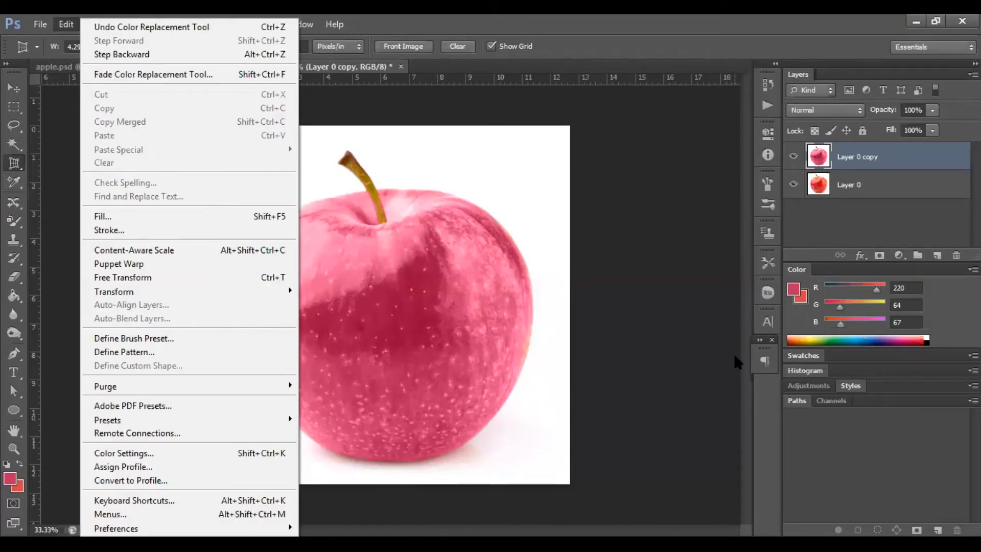
pyautogui.click(892, 180)
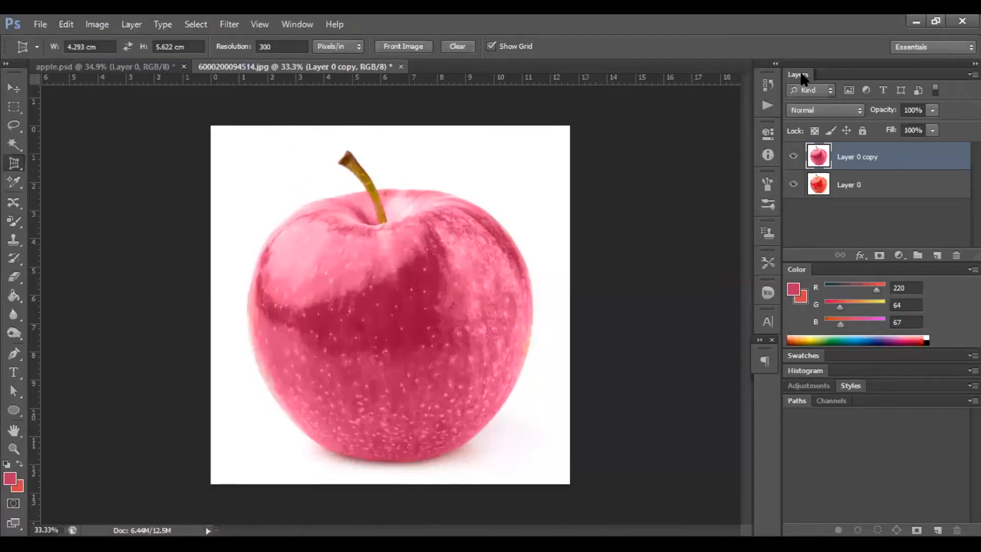
pyautogui.moveTo(800, 73); pyautogui.dragTo(800, 74)
pyautogui.click(900, 256)
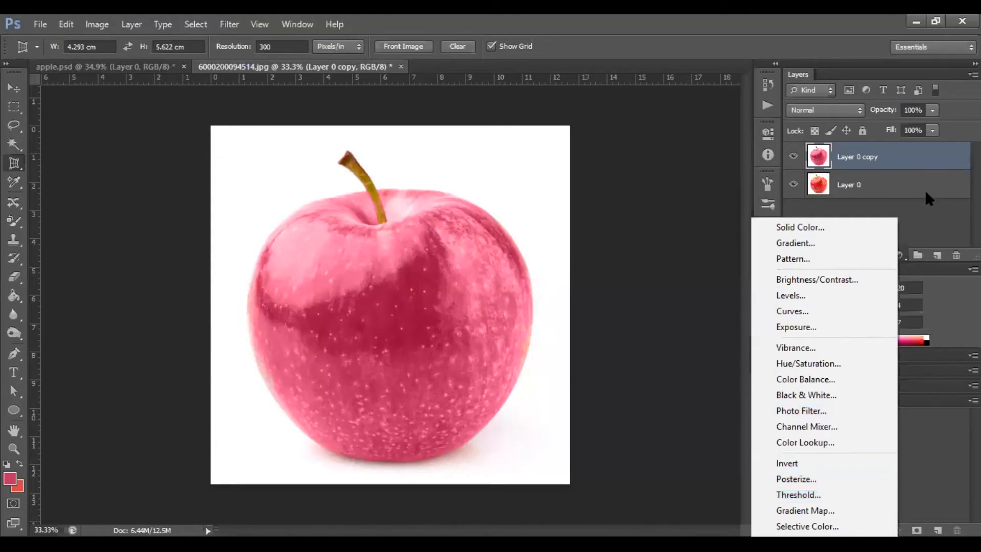
pyautogui.click(926, 221)
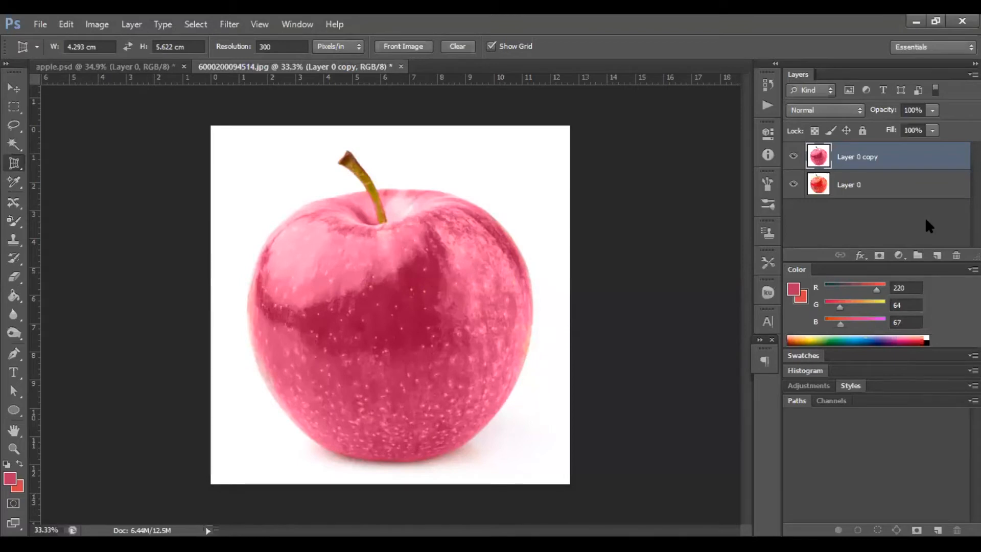
# Try adding a layer mask to the duplicate apple layer.
pyautogui.click(880, 256)
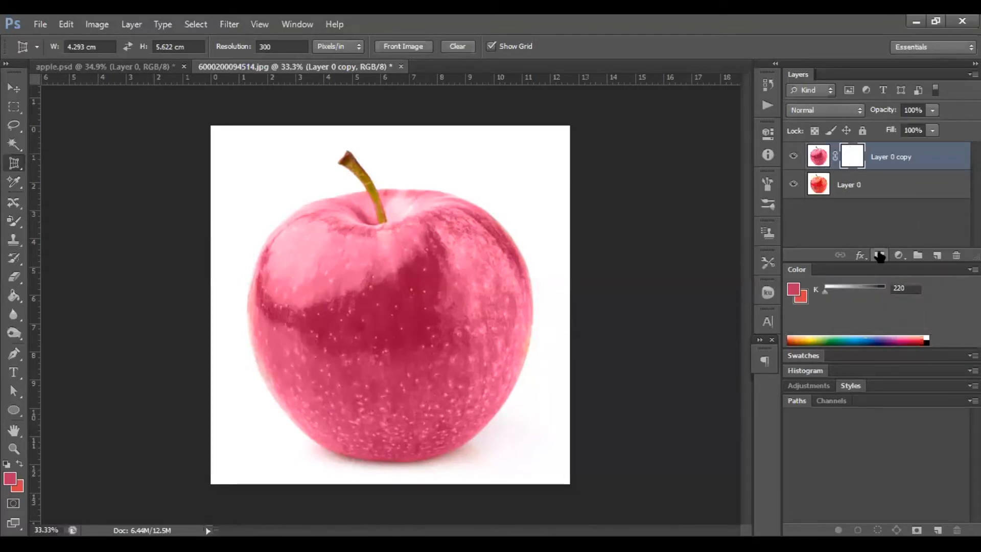
pyautogui.hotkey('ctrl', 'z')
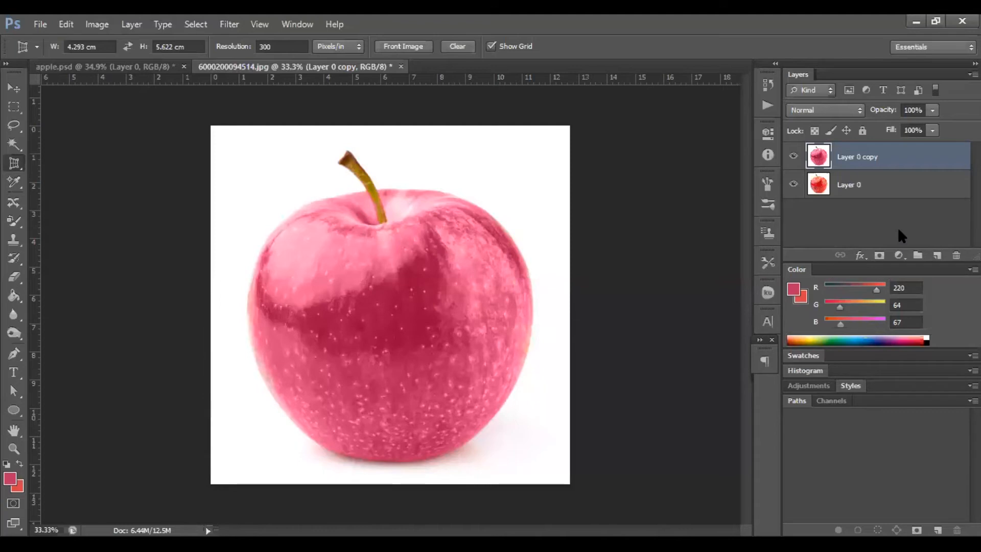
pyautogui.click(879, 256)
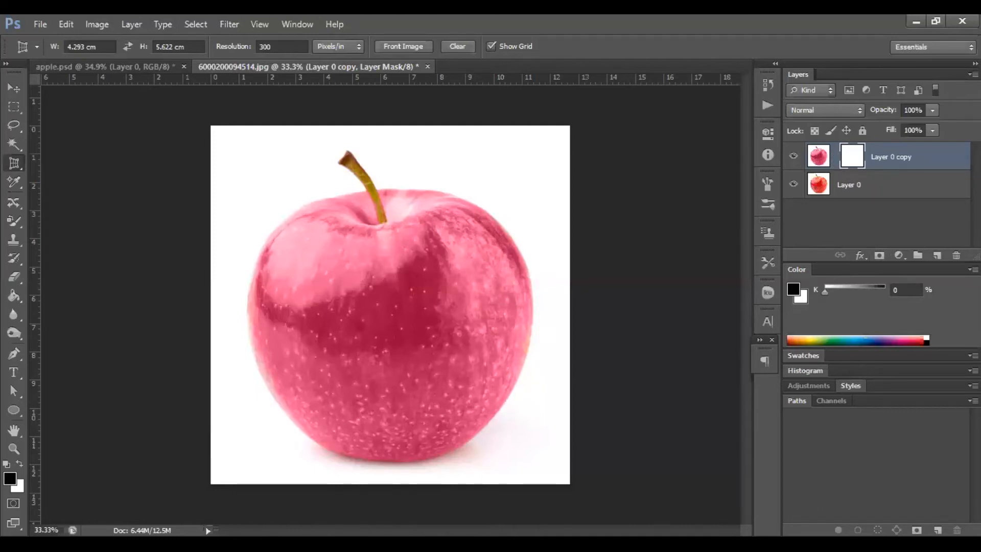
pyautogui.click(836, 156)
pyautogui.hotkey('ctrl', 'alt', 'z')
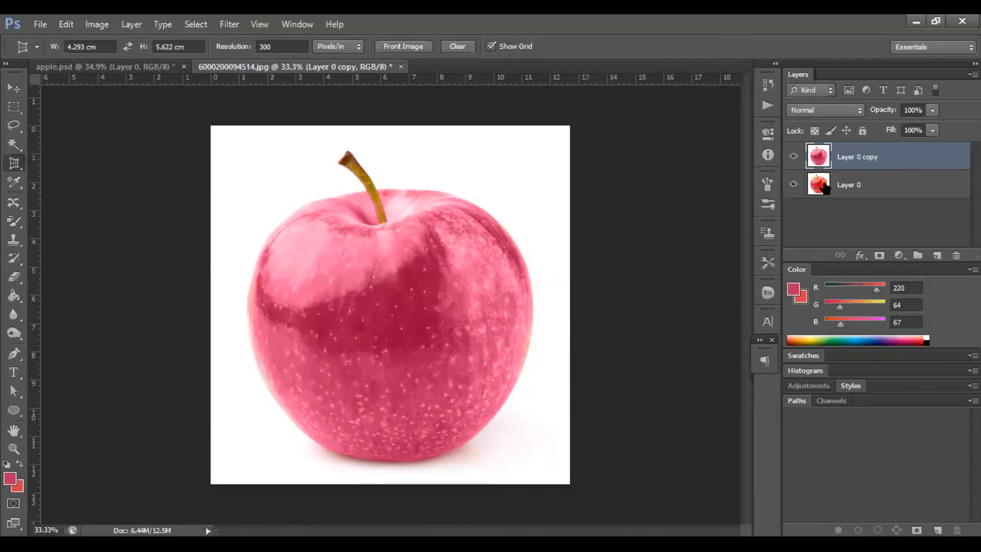
# Select the original and duplicate layers in turn and review the layer blend mode list.
pyautogui.click(855, 225)
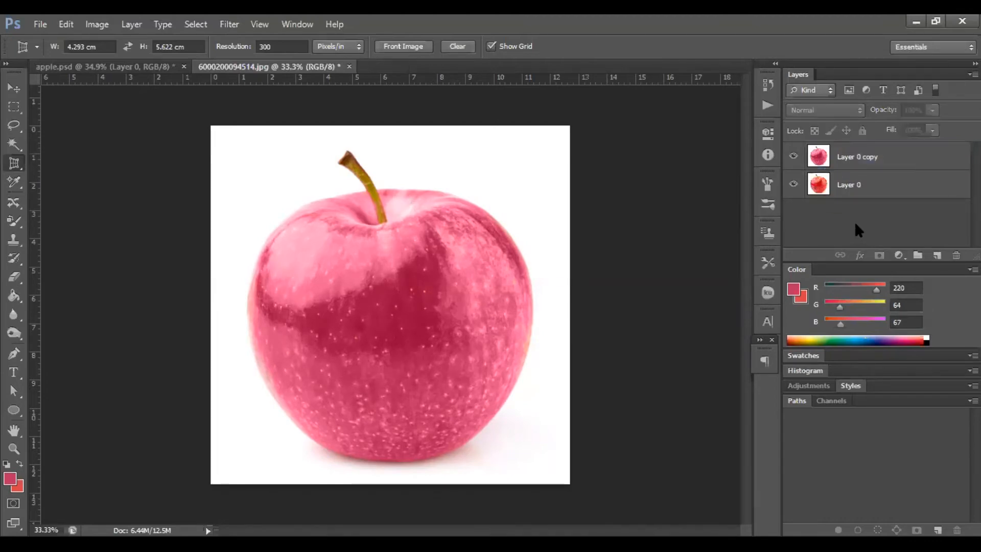
pyautogui.click(848, 176)
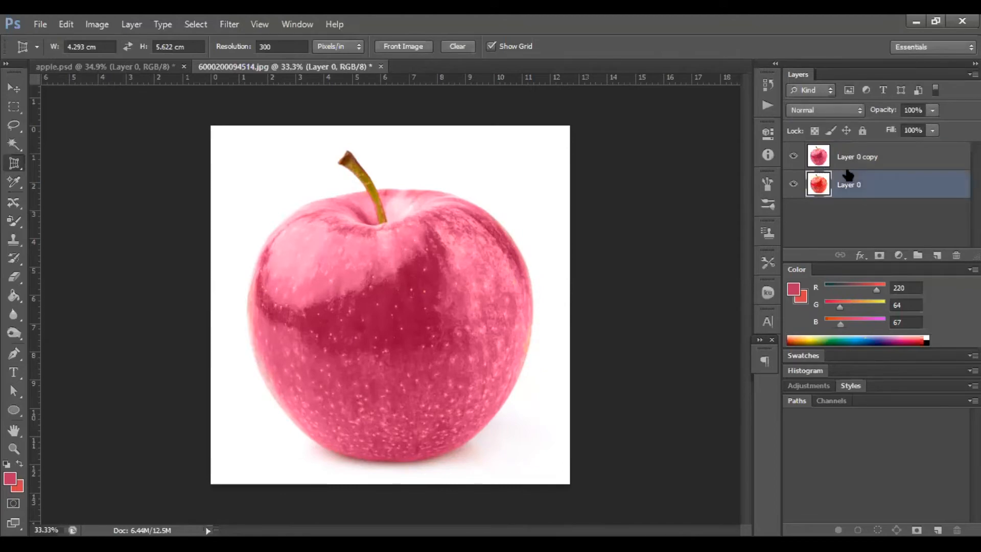
pyautogui.click(850, 165)
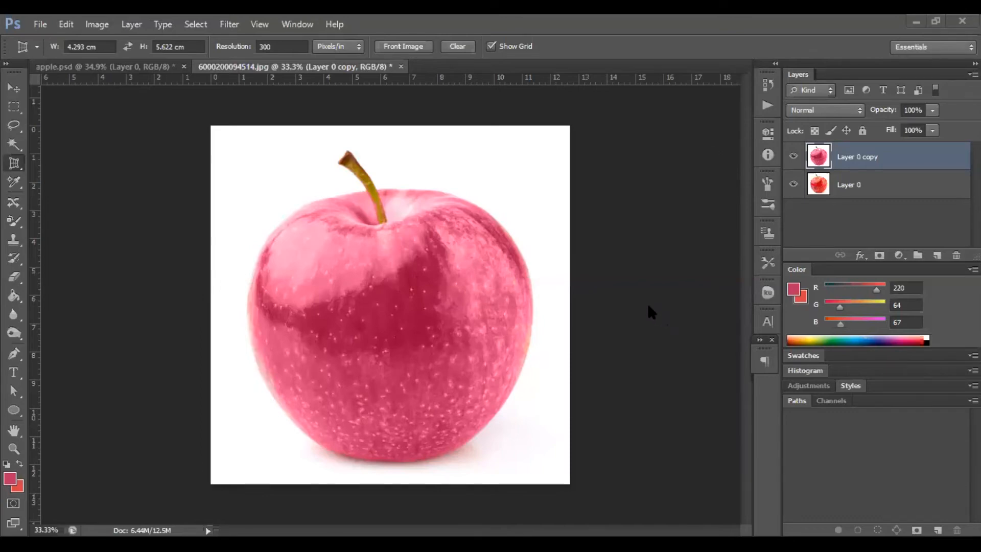
pyautogui.click(853, 110)
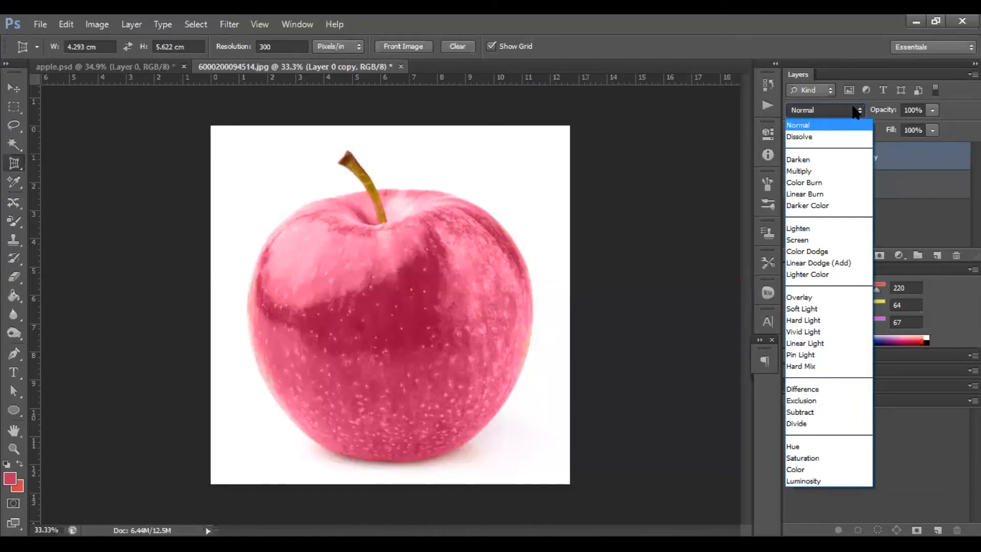
pyautogui.click(856, 111)
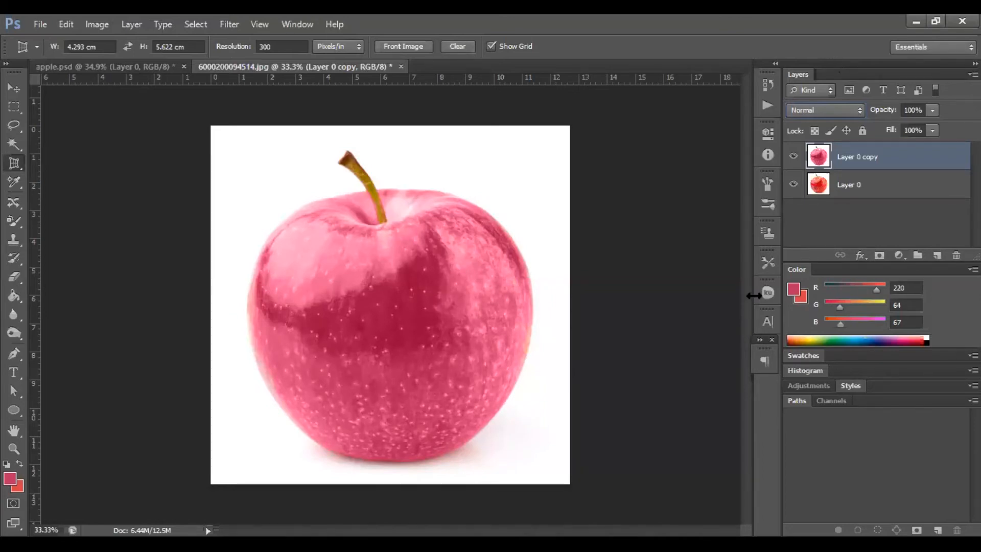
# Open the nature-319 image from the Downloads folder.
pyautogui.click(46, 23)
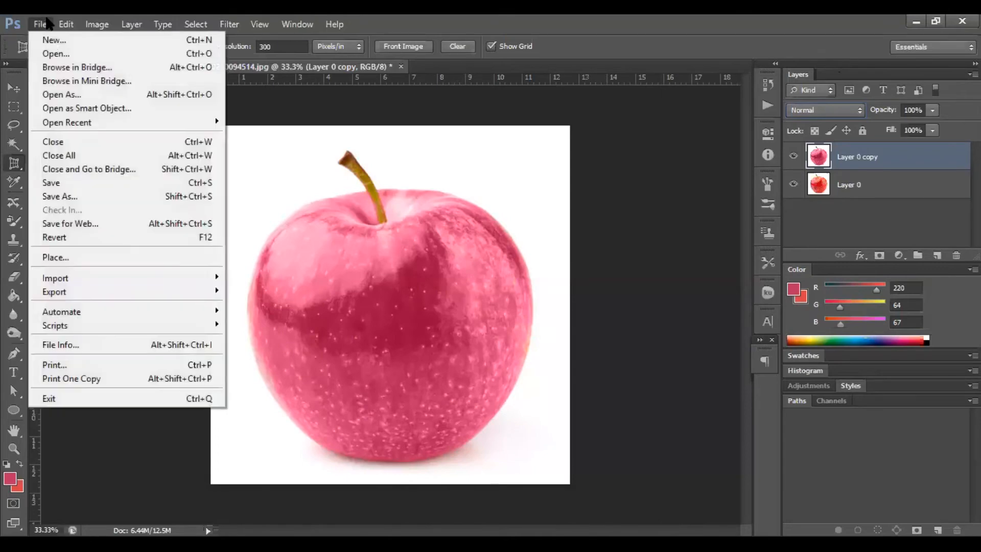
pyautogui.click(49, 54)
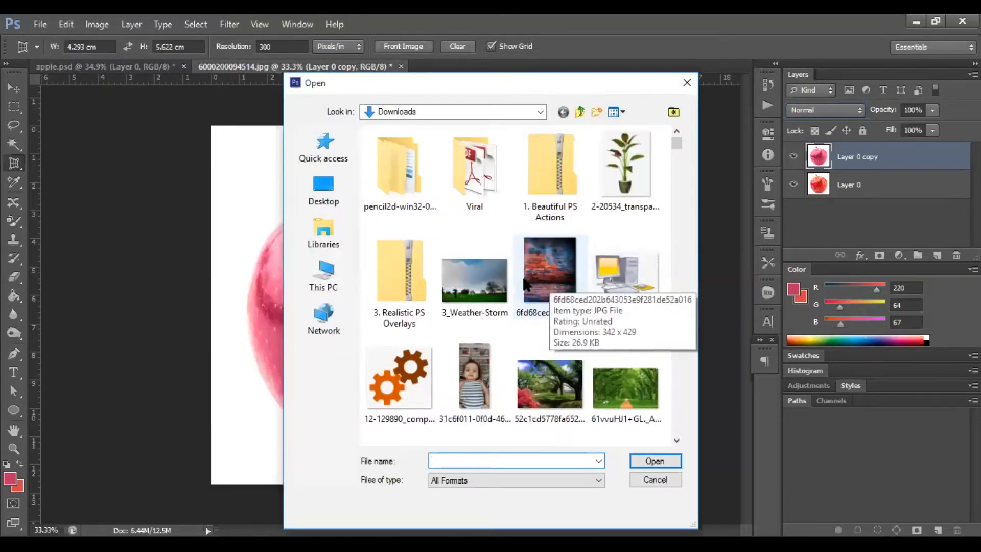
pyautogui.moveTo(678, 143); pyautogui.dragTo(676, 344)
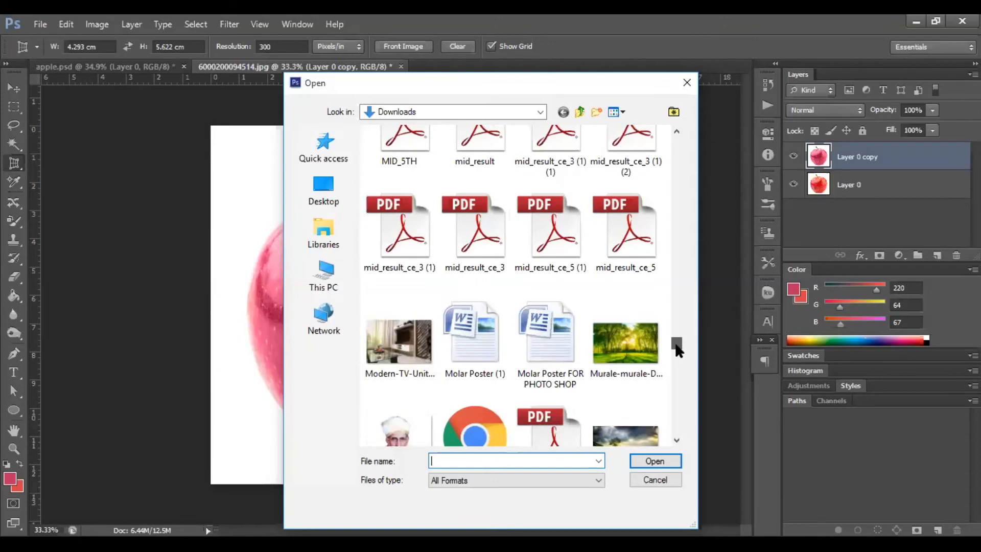
pyautogui.moveTo(678, 350); pyautogui.dragTo(674, 352)
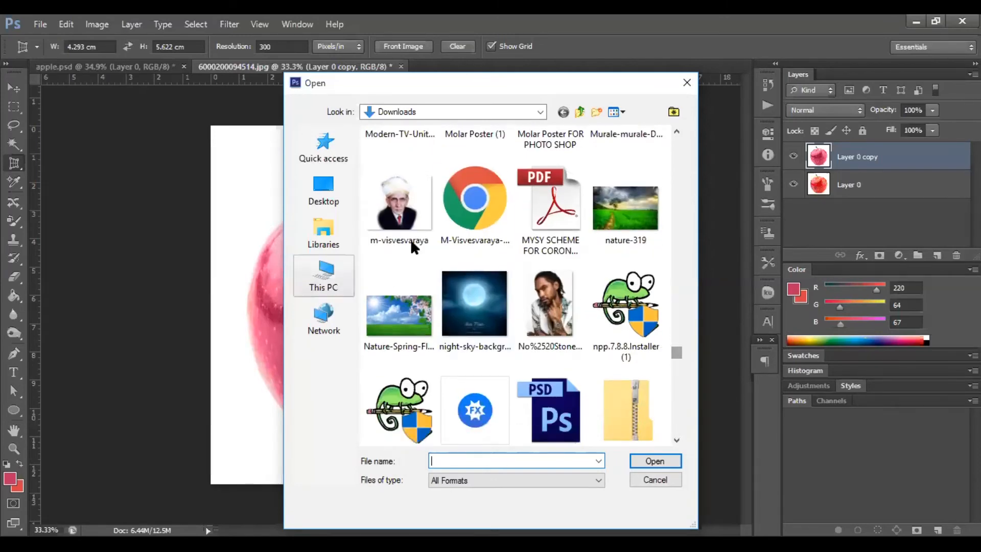
pyautogui.click(611, 212)
pyautogui.doubleClick(612, 211)
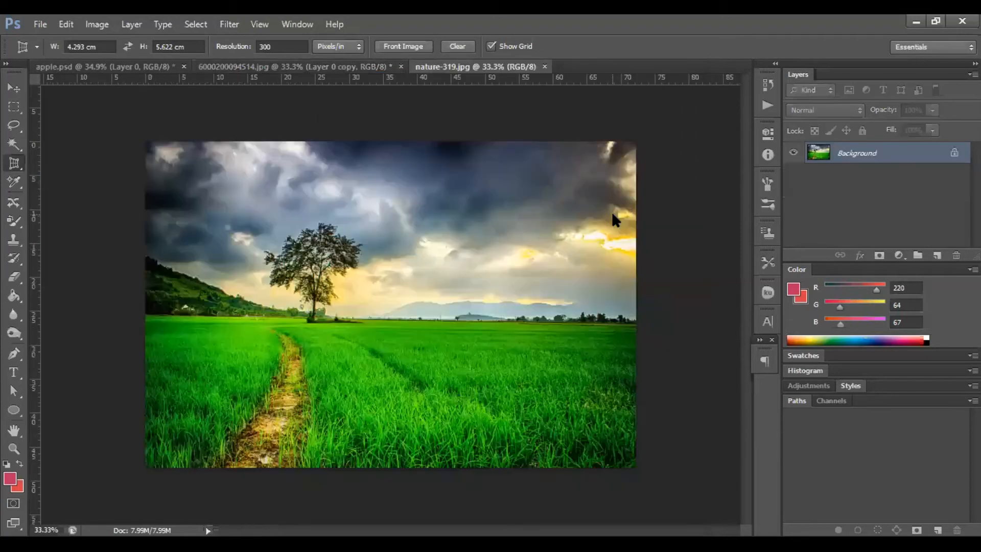
# Convert the nature image's locked background into an editable Layer 0.
pyautogui.keyDown('alt'); pyautogui.doubleClick(911, 151); pyautogui.keyUp('alt')
pyautogui.click(899, 255)
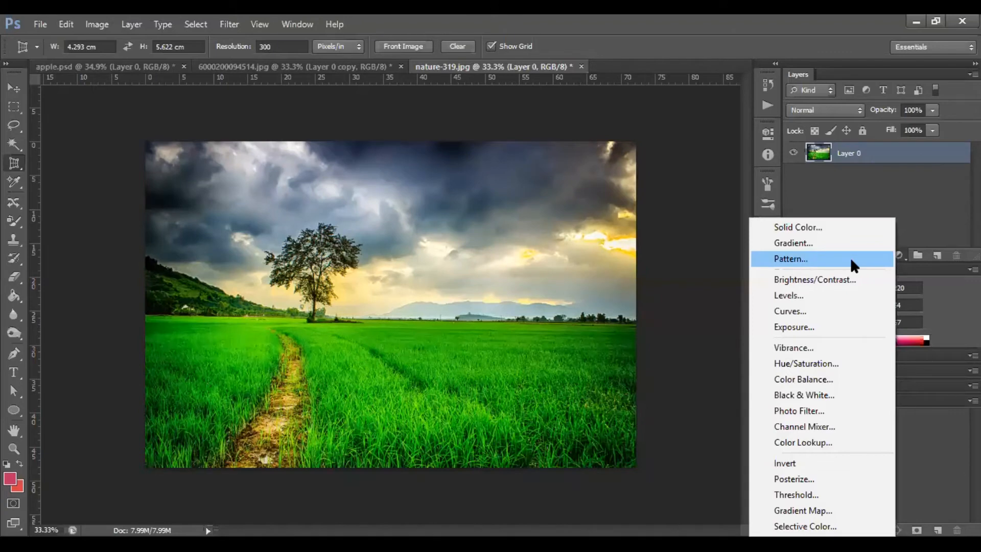
pyautogui.click(942, 175)
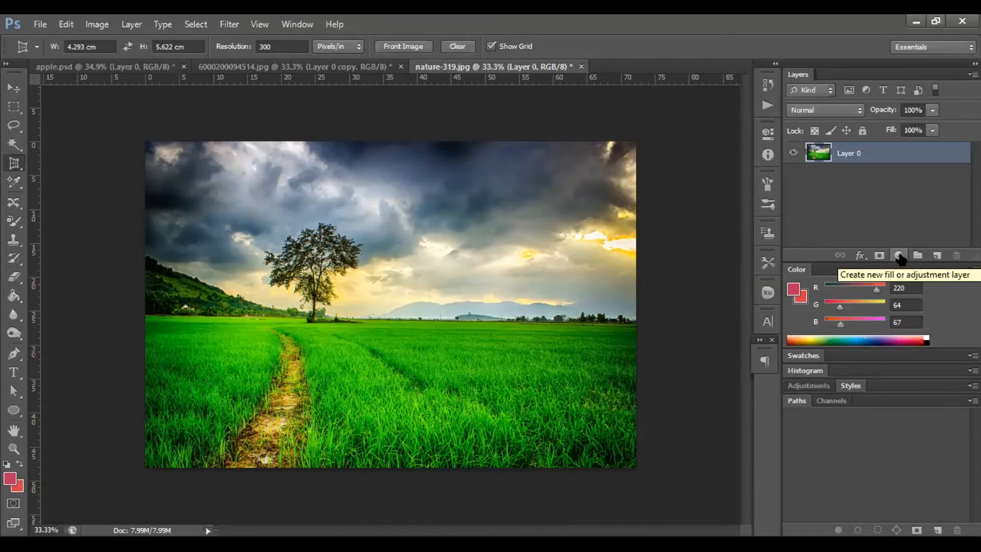
# Add a Pattern Fill layer to the nature image, choosing a yellow textured pattern at 100% scale.
pyautogui.click(899, 255)
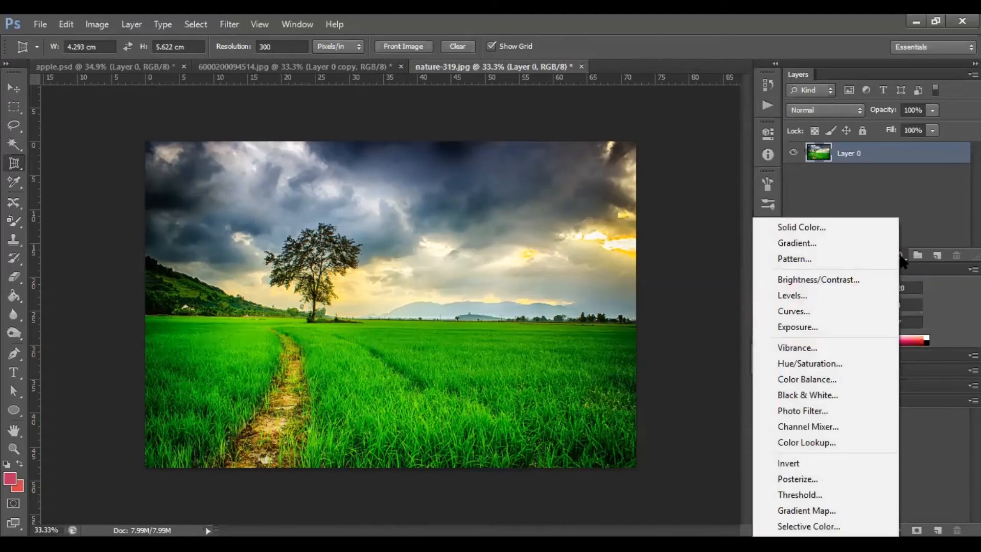
pyautogui.click(826, 260)
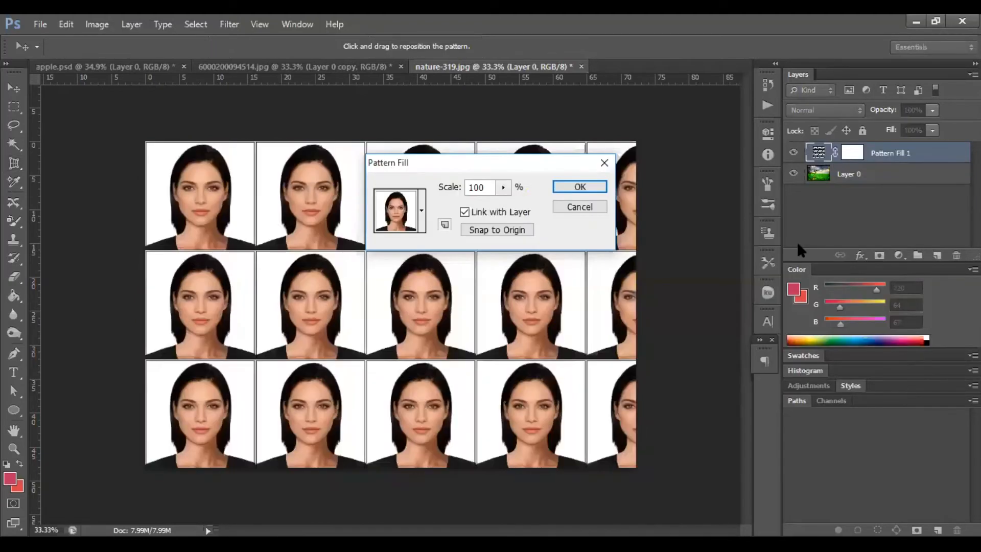
pyautogui.click(422, 210)
pyautogui.click(398, 254)
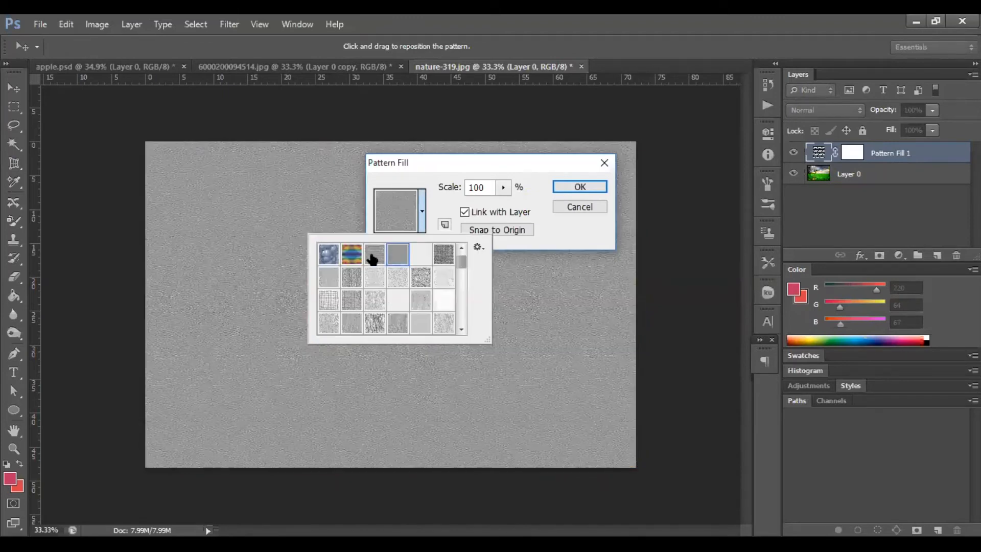
pyautogui.scroll(-4, 459, 271)
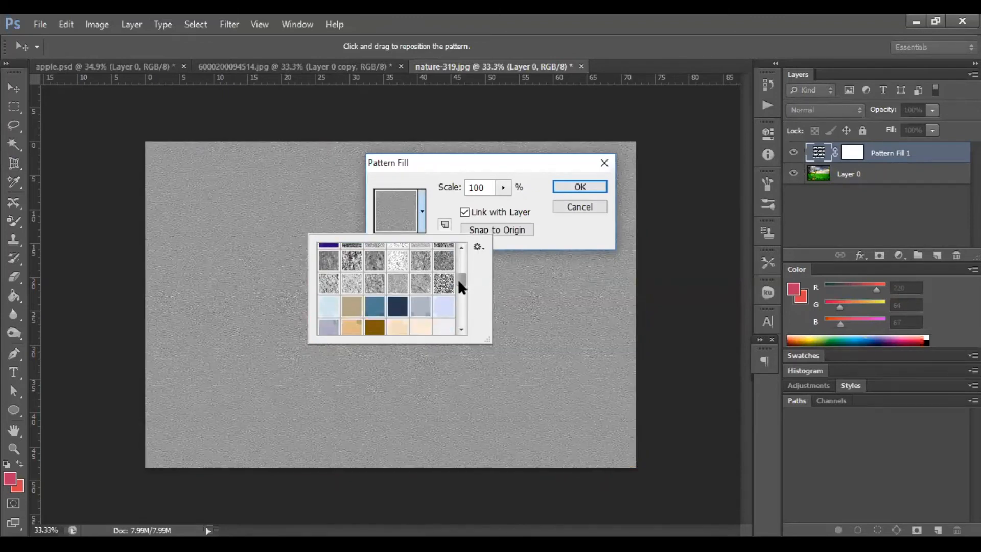
pyautogui.click(369, 324)
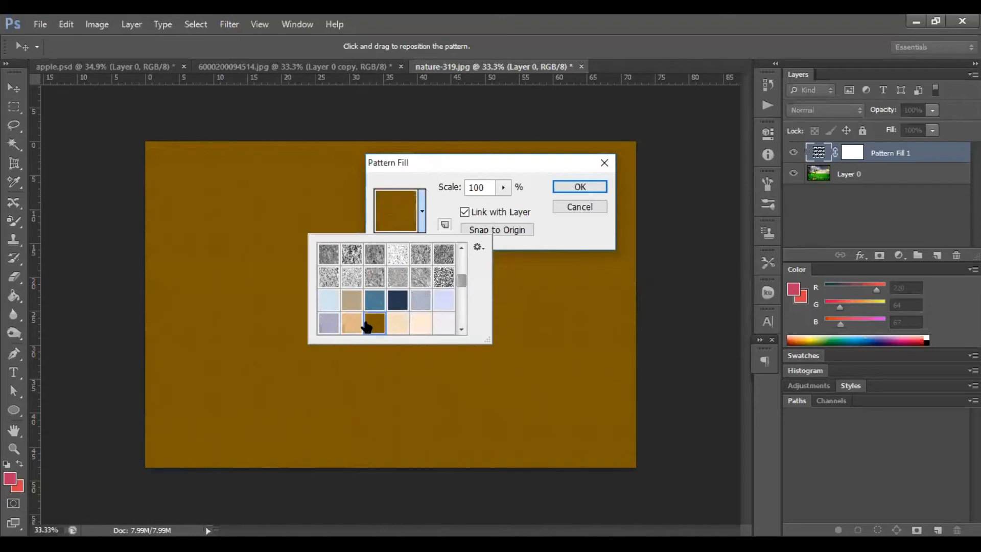
pyautogui.moveTo(459, 281); pyautogui.dragTo(458, 293)
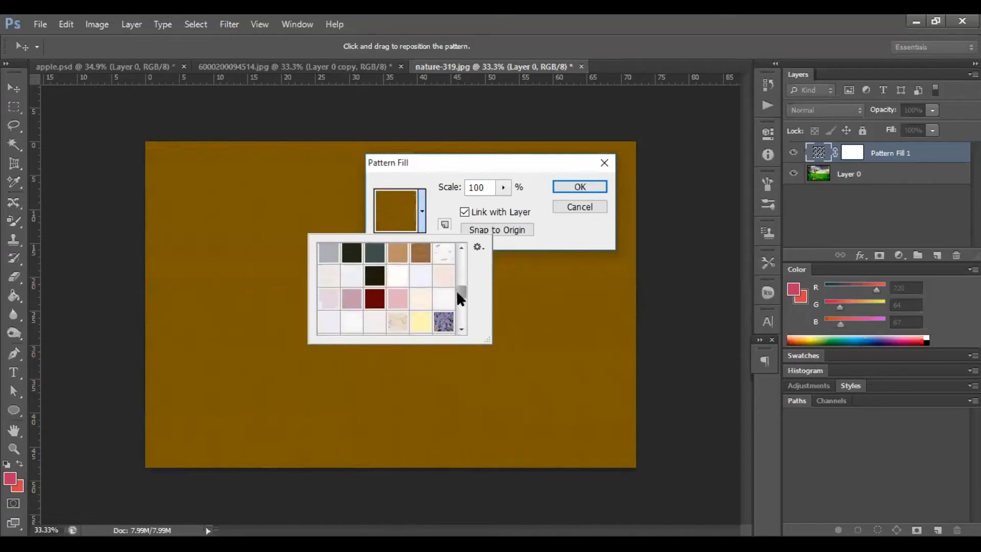
pyautogui.click(421, 254)
pyautogui.moveTo(463, 294)
pyautogui.mouseDown()
pyautogui.moveTo(461, 319)
pyautogui.moveTo(459, 307)
pyautogui.mouseUp()
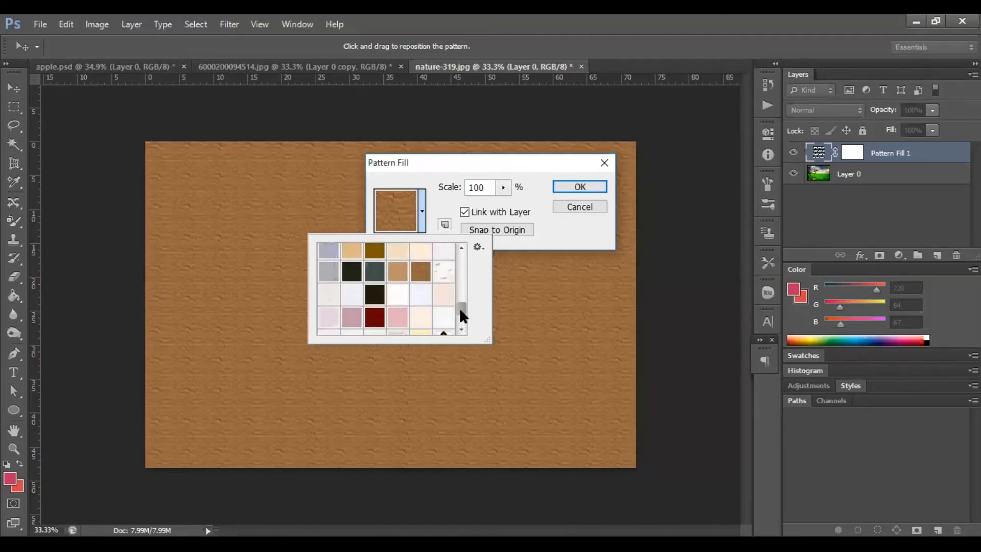
pyautogui.click(398, 278)
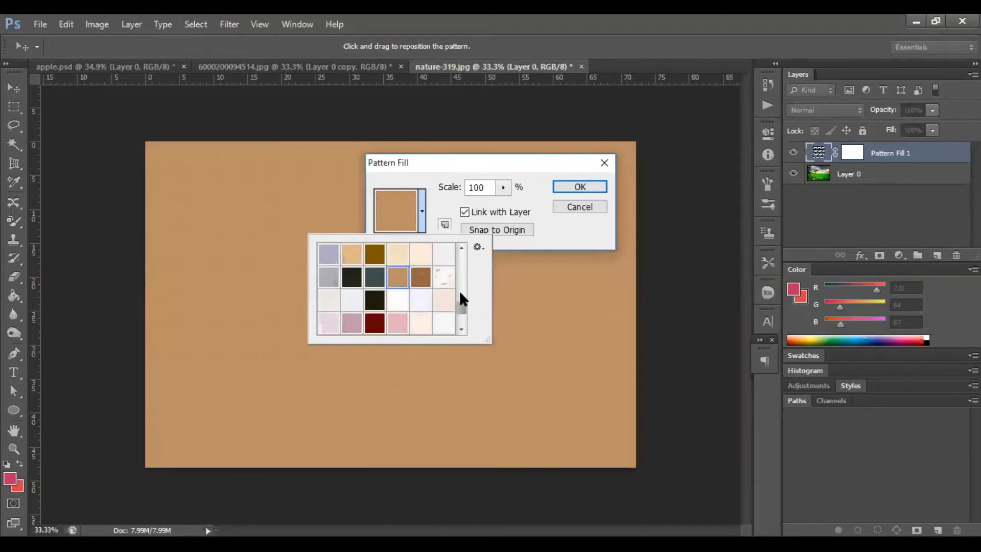
pyautogui.moveTo(463, 309); pyautogui.dragTo(461, 295)
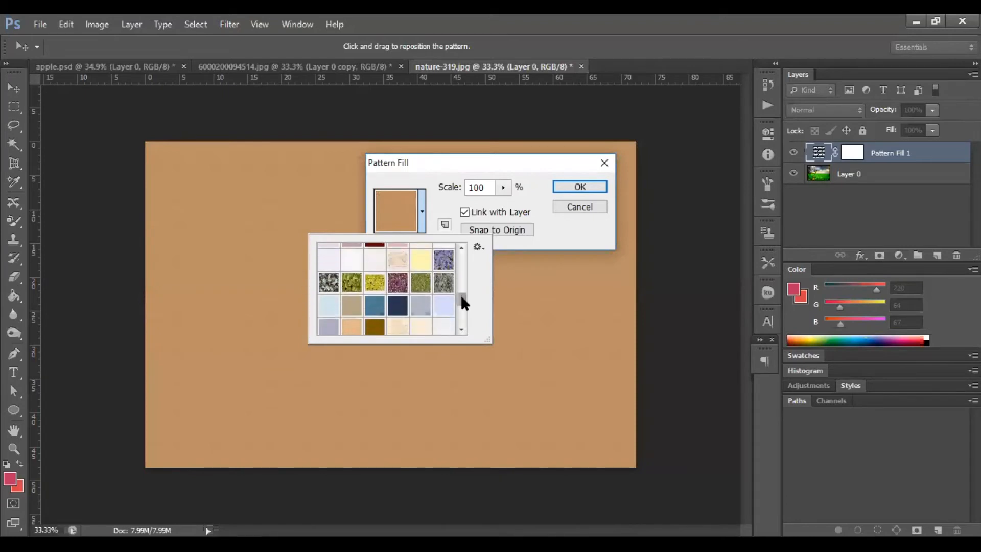
pyautogui.click(374, 326)
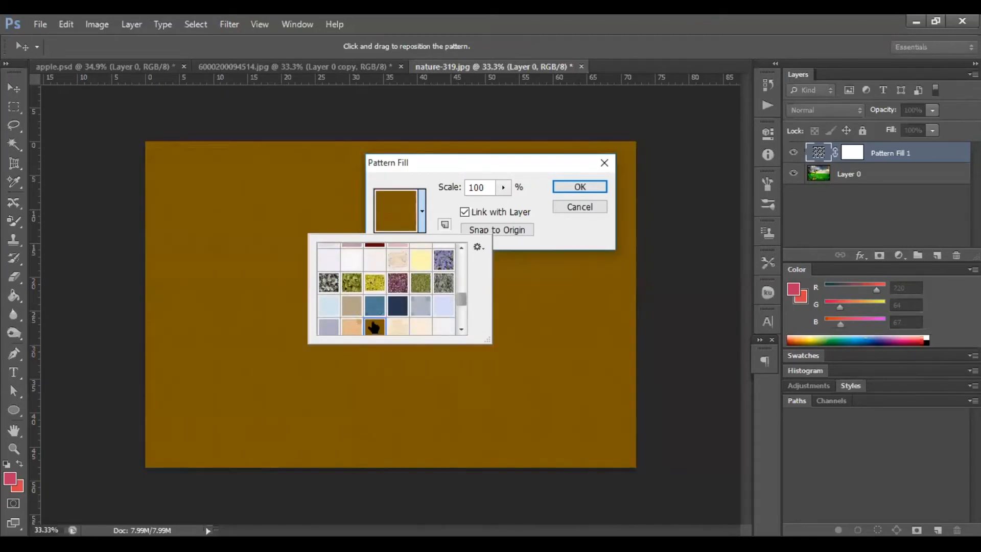
pyautogui.click(359, 308)
pyautogui.click(374, 282)
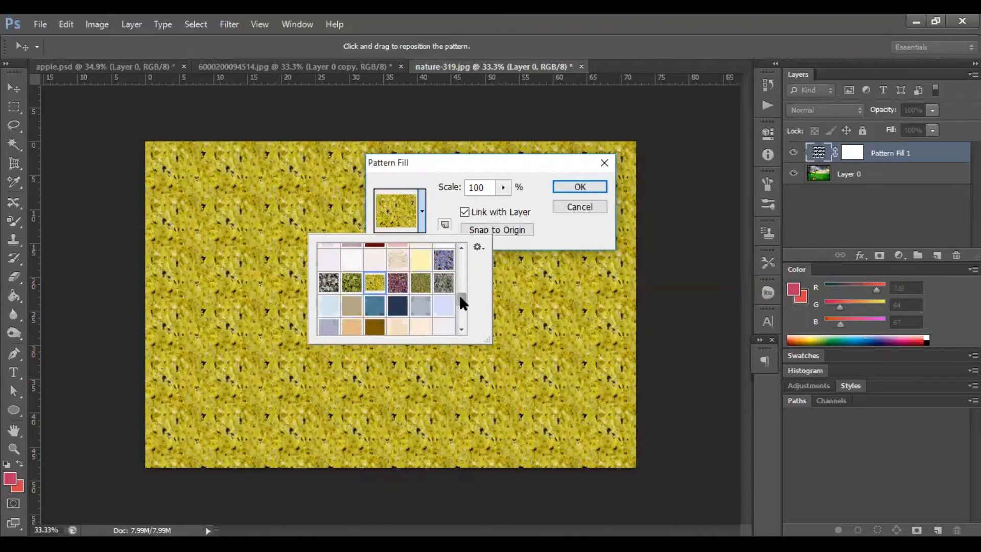
pyautogui.click(545, 236)
pyautogui.click(590, 187)
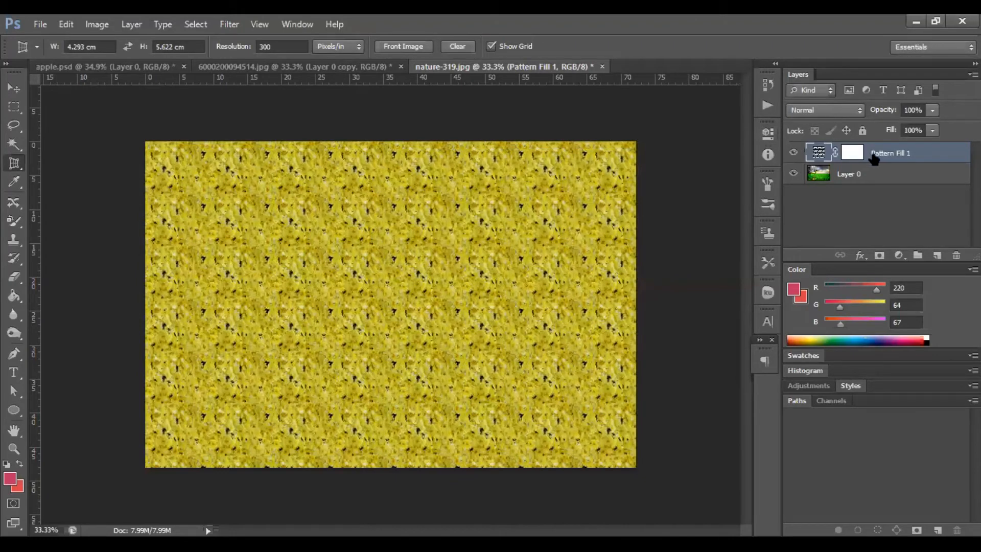
# Switch the pattern fill layer's blend mode to Dissolve and then to Hue.
pyautogui.click(847, 108)
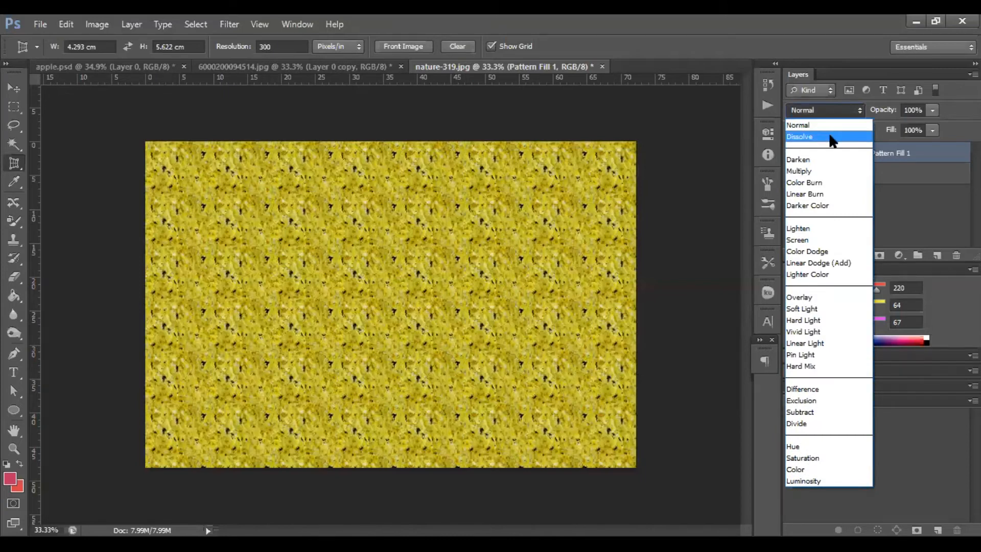
pyautogui.click(833, 137)
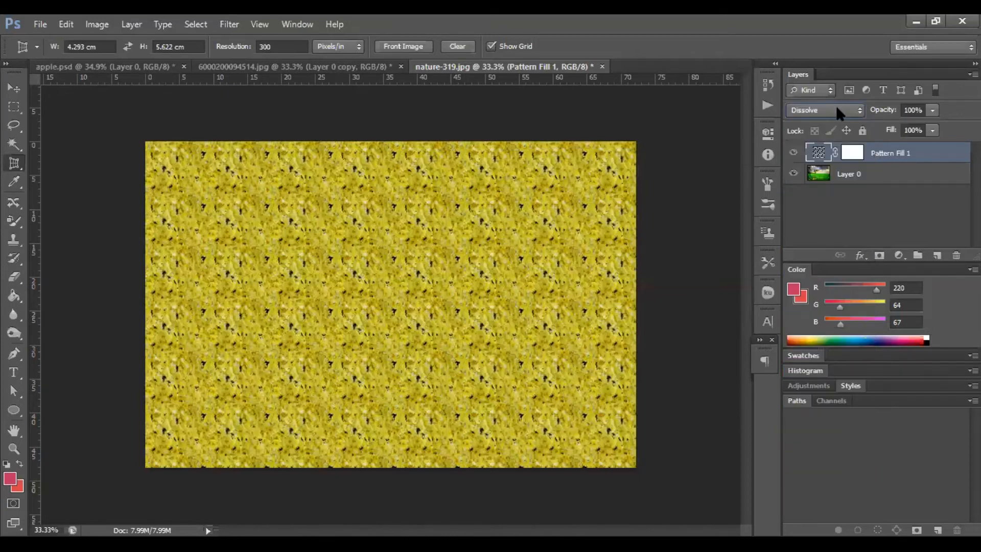
pyautogui.click(836, 105)
pyautogui.click(798, 447)
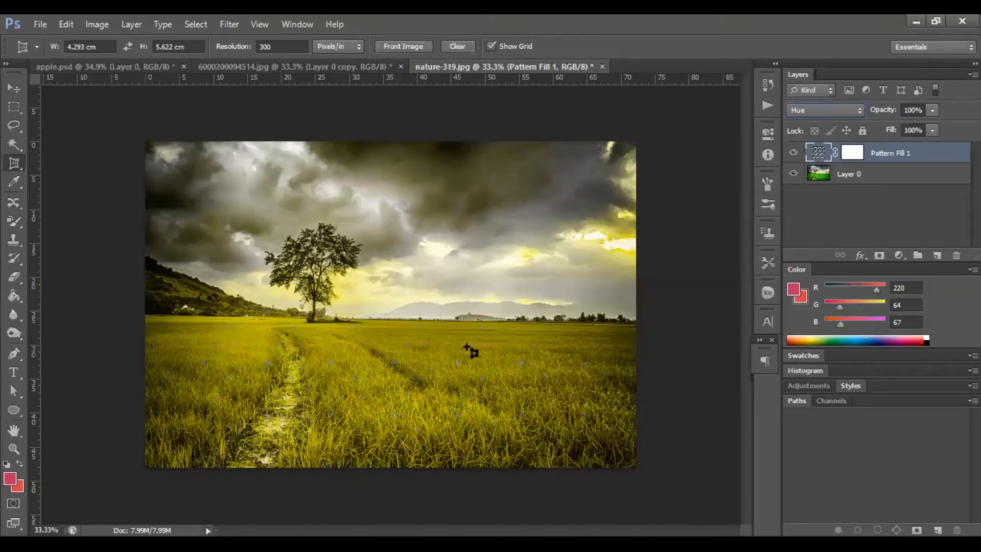
# Toggle the pattern fill layer's visibility off and on to compare it with the photo.
pyautogui.click(858, 114)
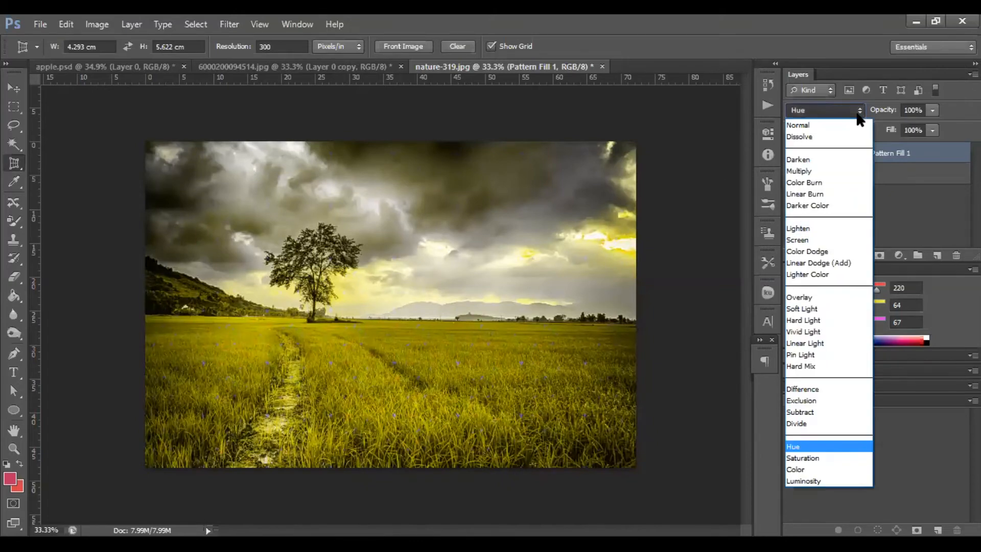
pyautogui.click(925, 217)
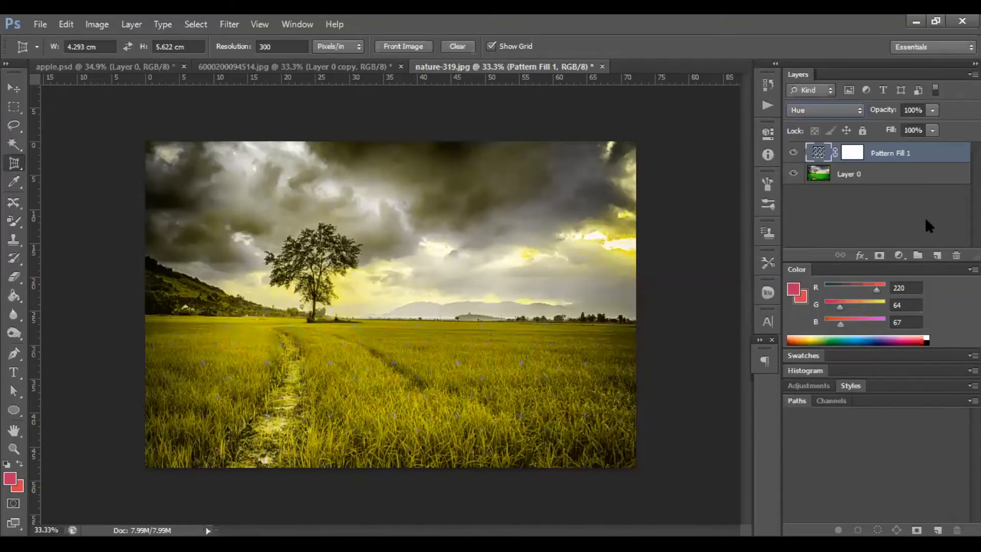
pyautogui.click(794, 154)
pyautogui.click(793, 154)
# Try the Luminosity, Subtract and Soft Light blend modes on the pattern fill layer.
pyautogui.click(831, 108)
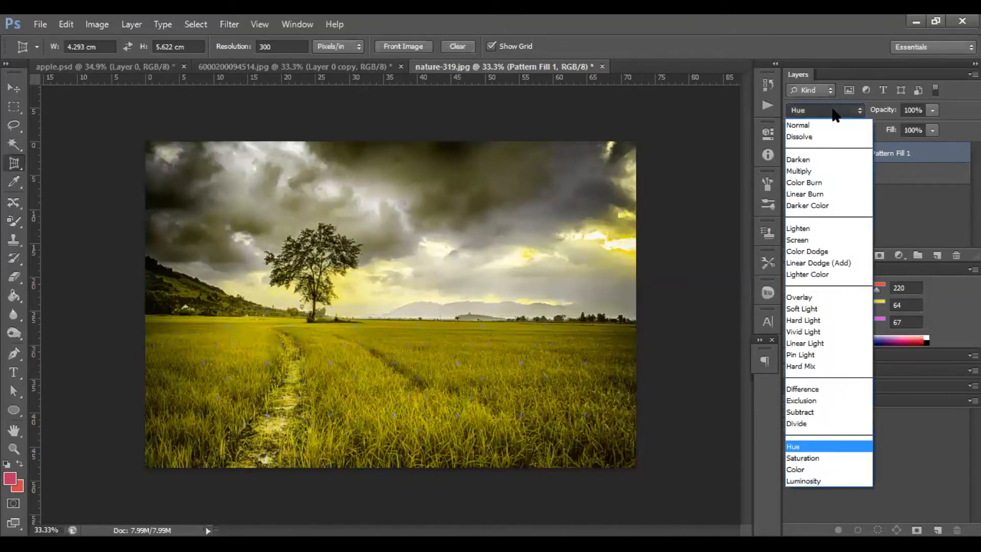
pyautogui.click(805, 482)
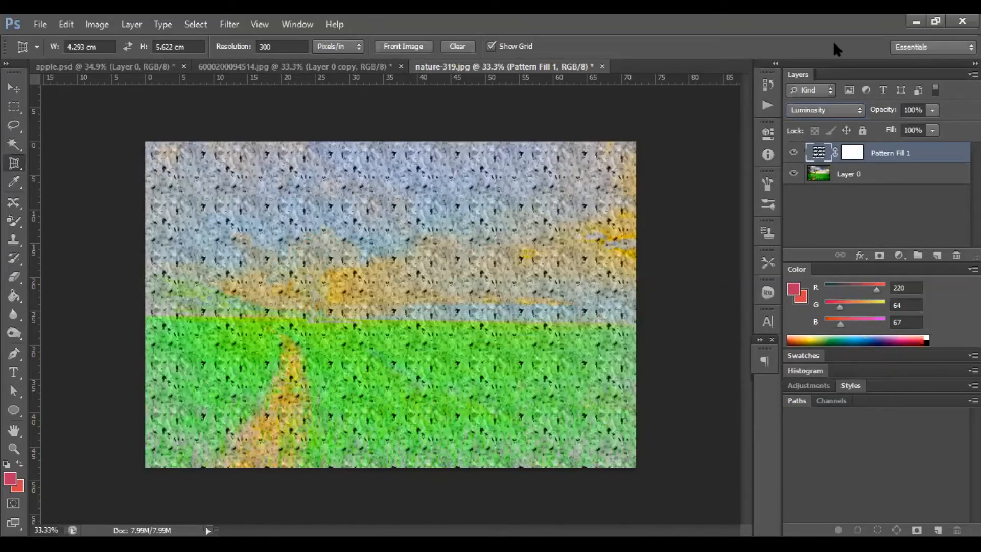
pyautogui.click(830, 108)
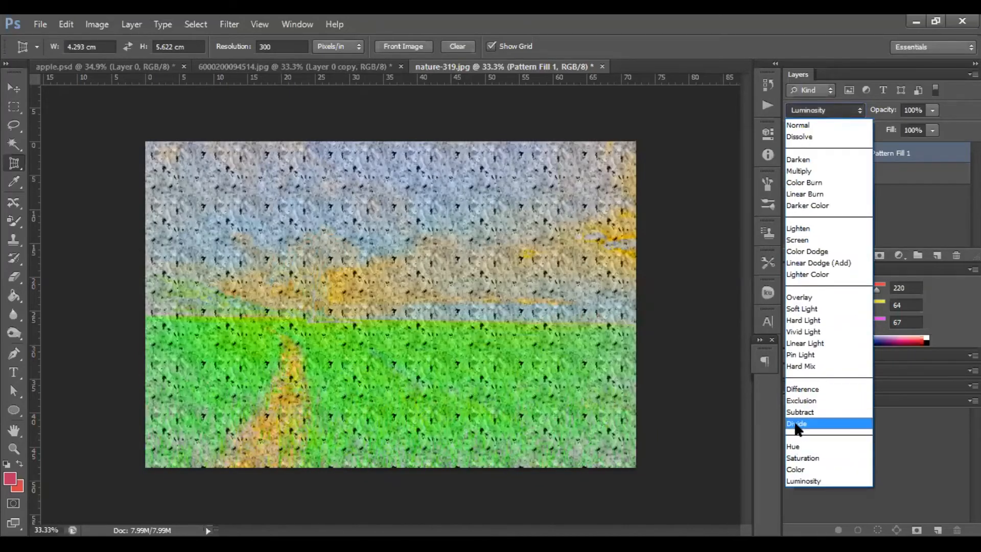
pyautogui.click(797, 413)
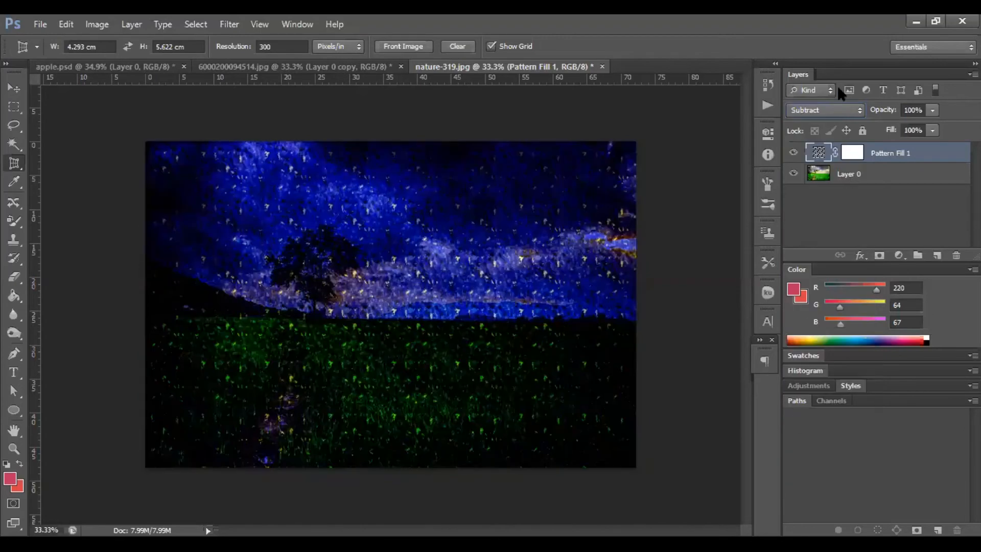
pyautogui.click(838, 113)
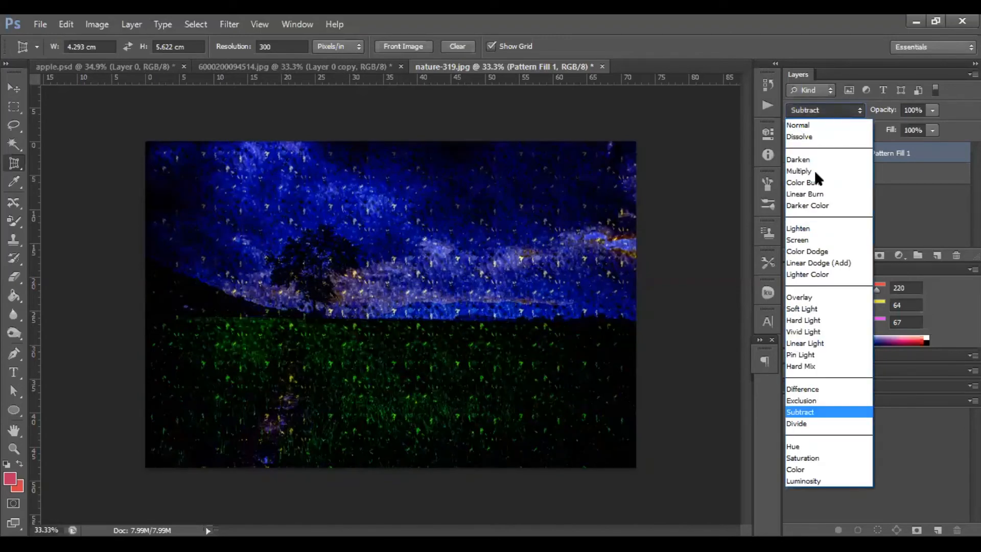
pyautogui.click(798, 309)
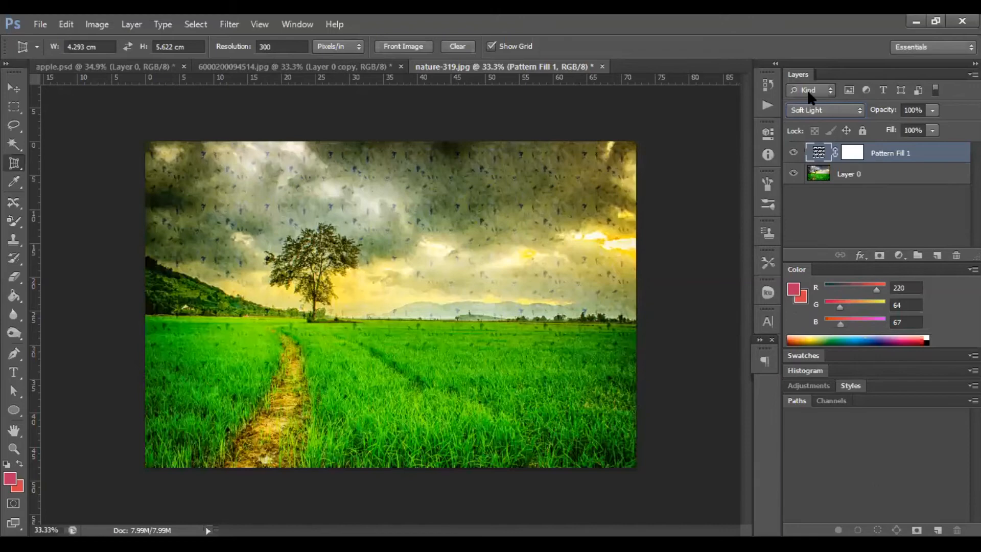
# Switch the pattern fill layer's blend mode through Soft Light and Overlay to Linear Burn.
pyautogui.click(824, 108)
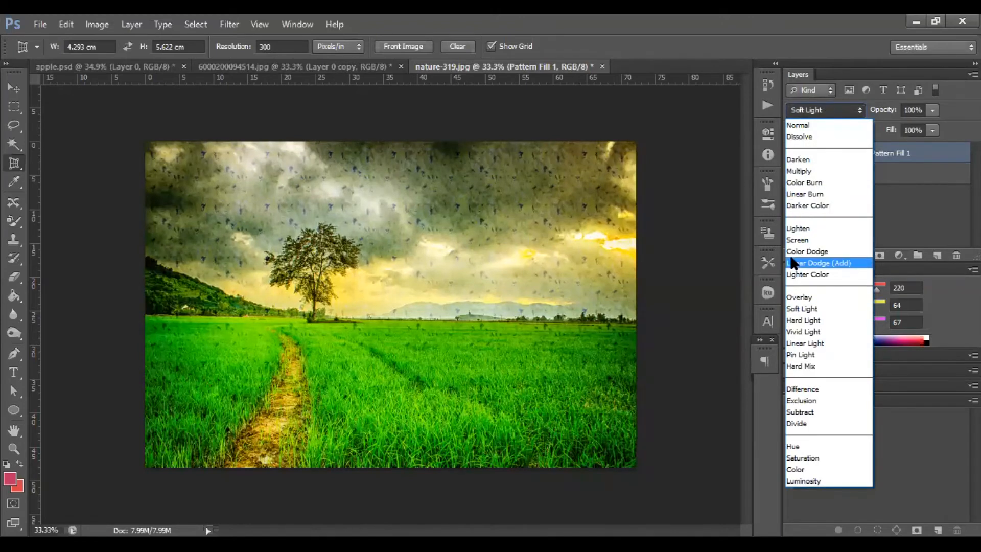
pyautogui.click(804, 309)
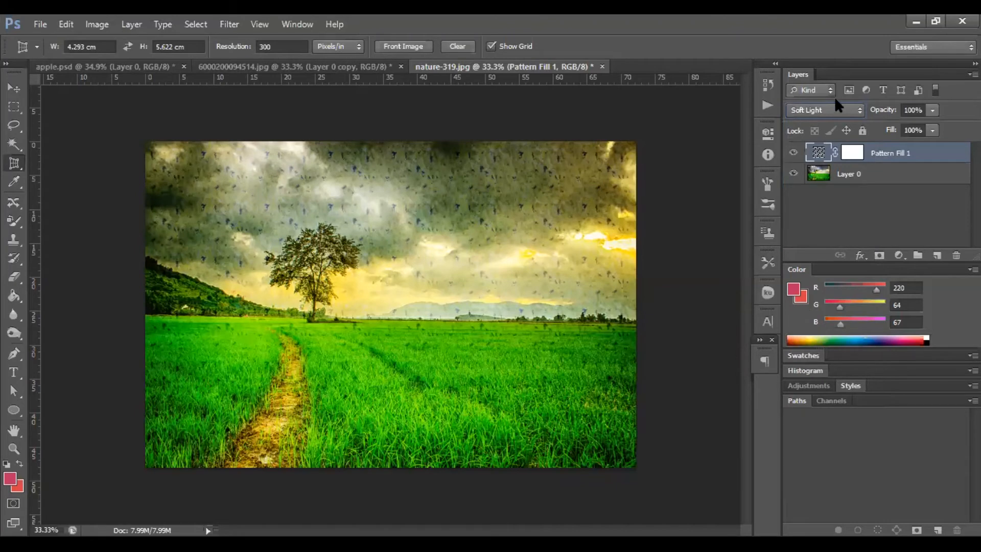
pyautogui.click(835, 112)
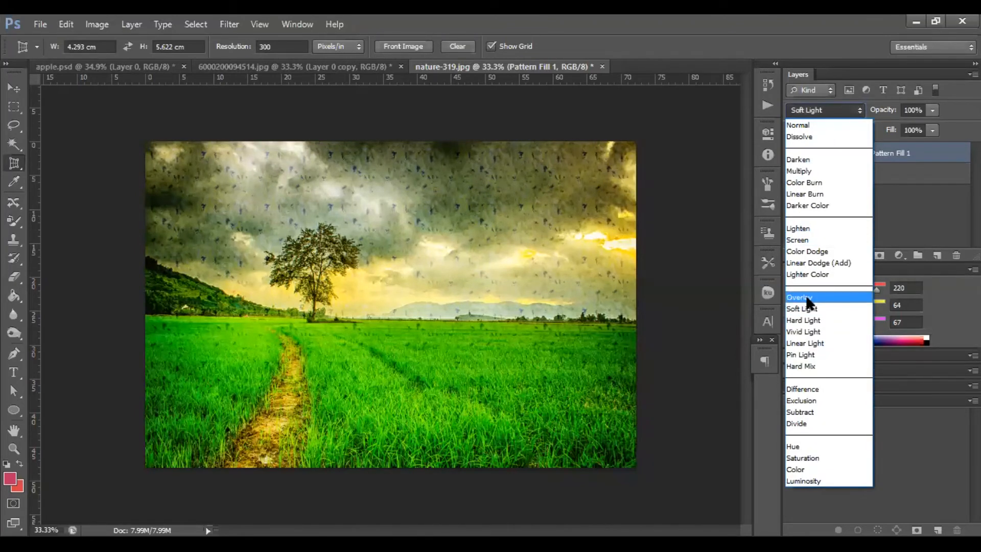
pyautogui.click(808, 301)
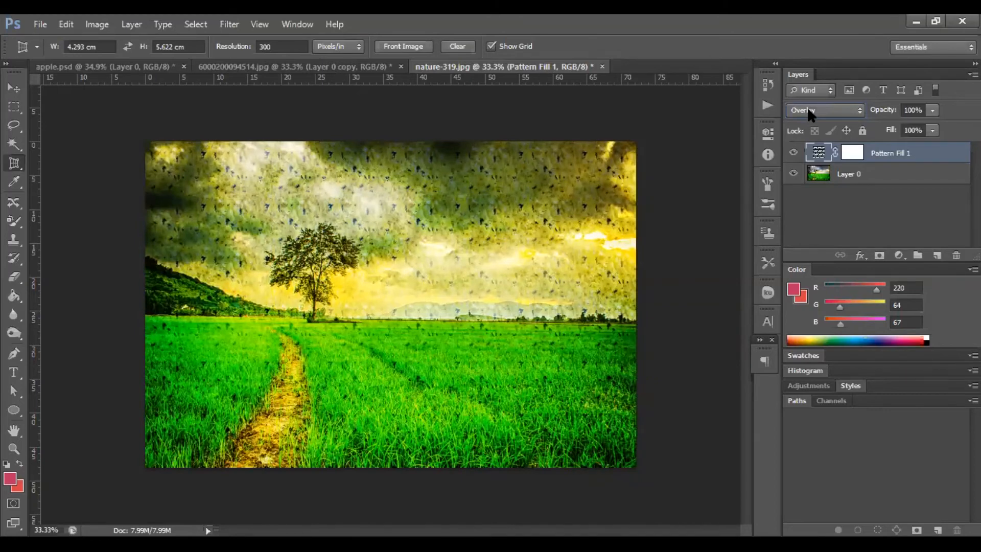
pyautogui.click(838, 109)
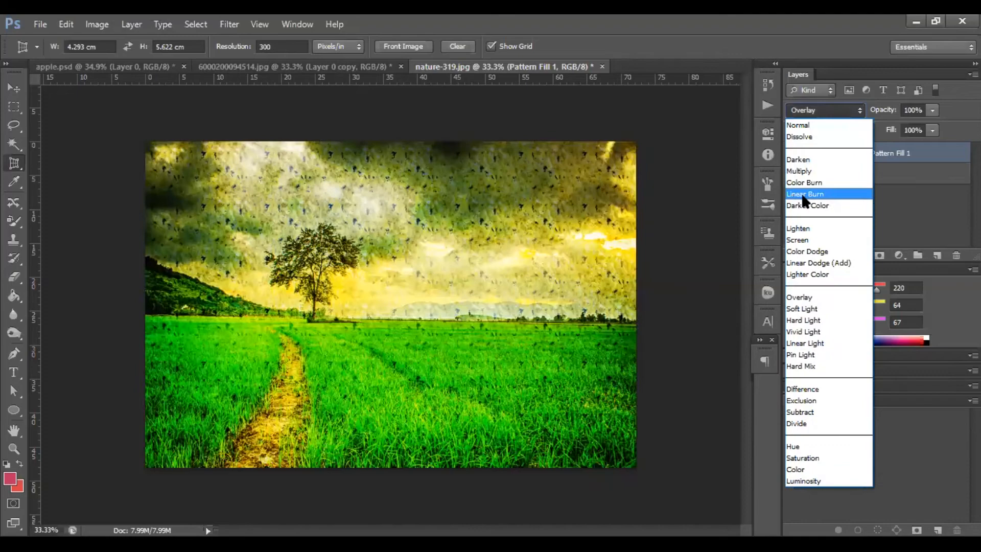
pyautogui.click(804, 195)
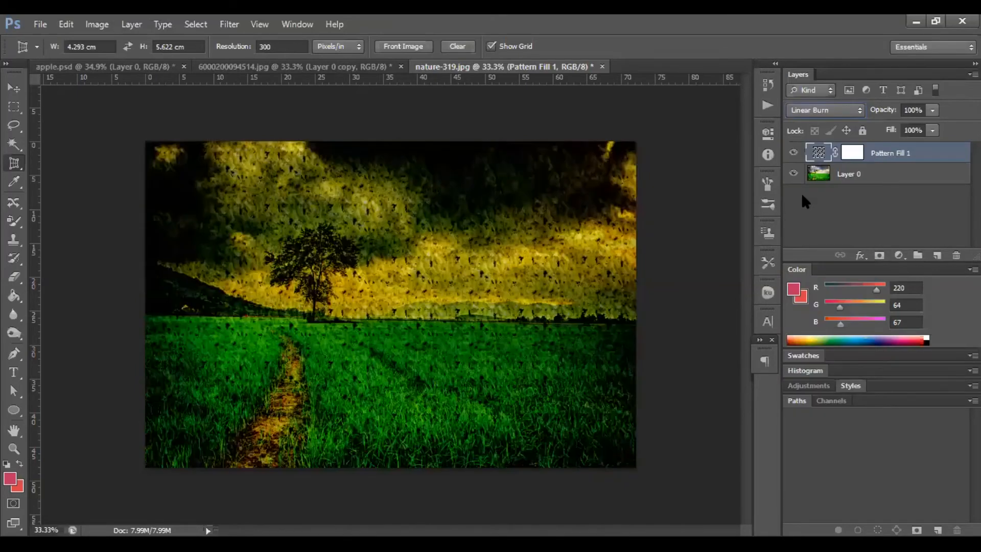
# Lower the pattern fill layer's opacity to 60%.
pyautogui.click(931, 109)
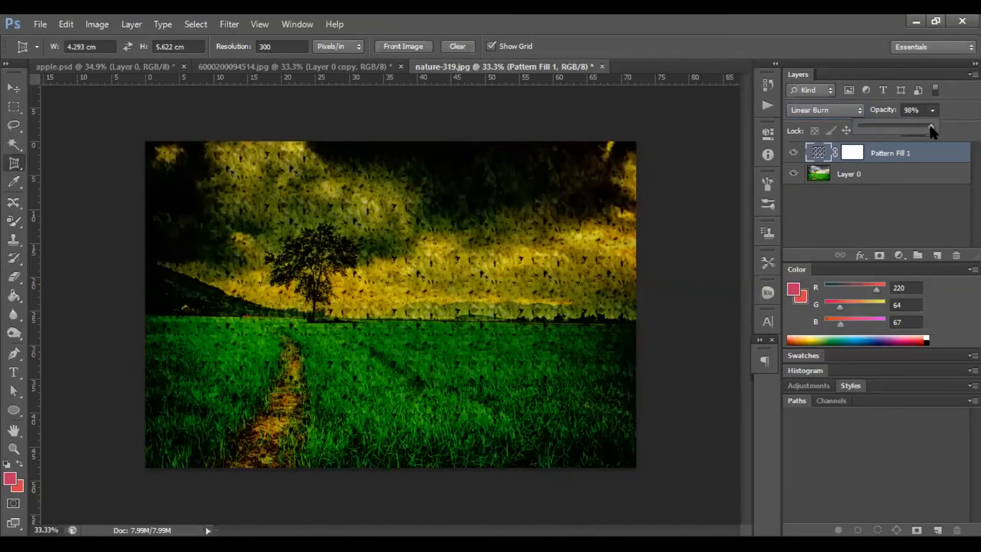
pyautogui.moveTo(922, 126); pyautogui.dragTo(904, 135)
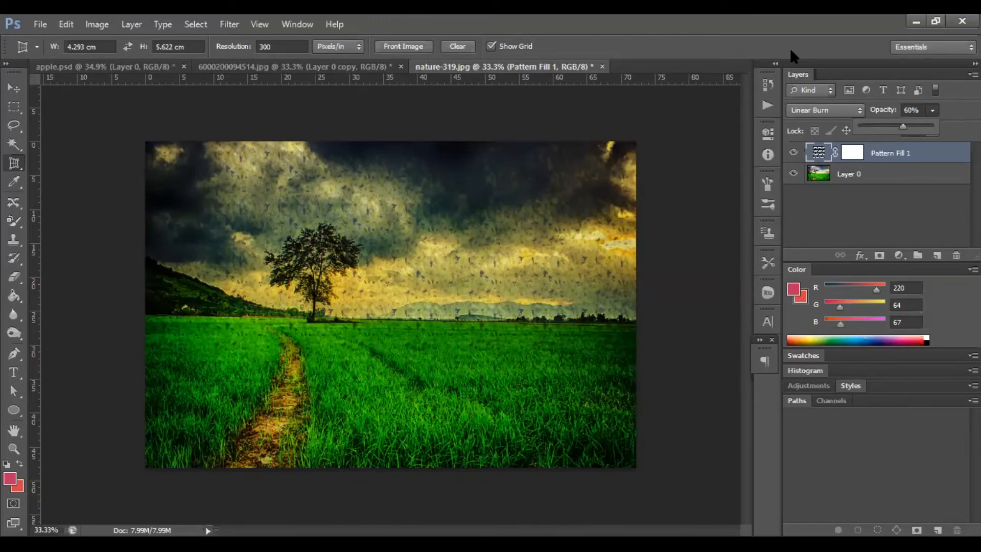
pyautogui.click(640, 324)
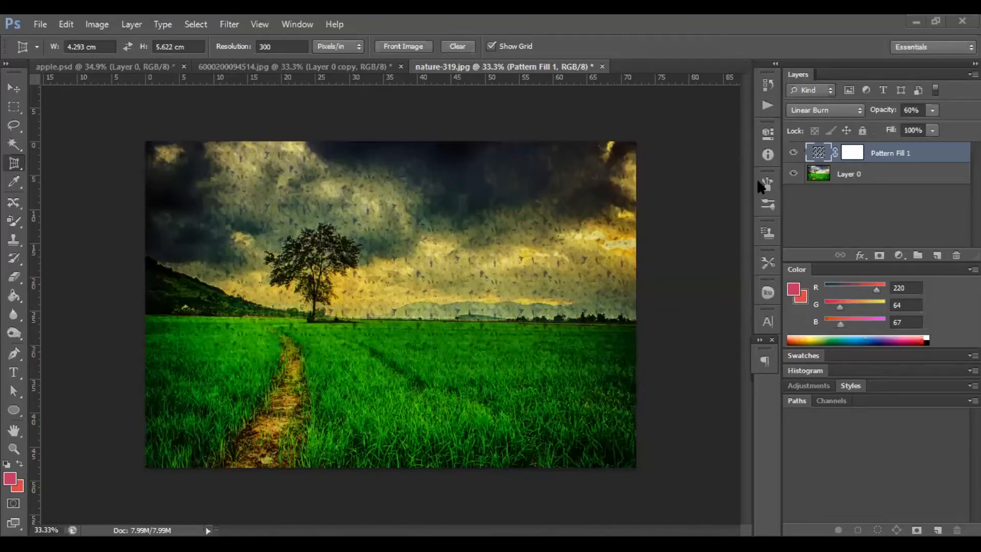
# Delete the Pattern Fill 1 layer.
pyautogui.rightClick(887, 156)
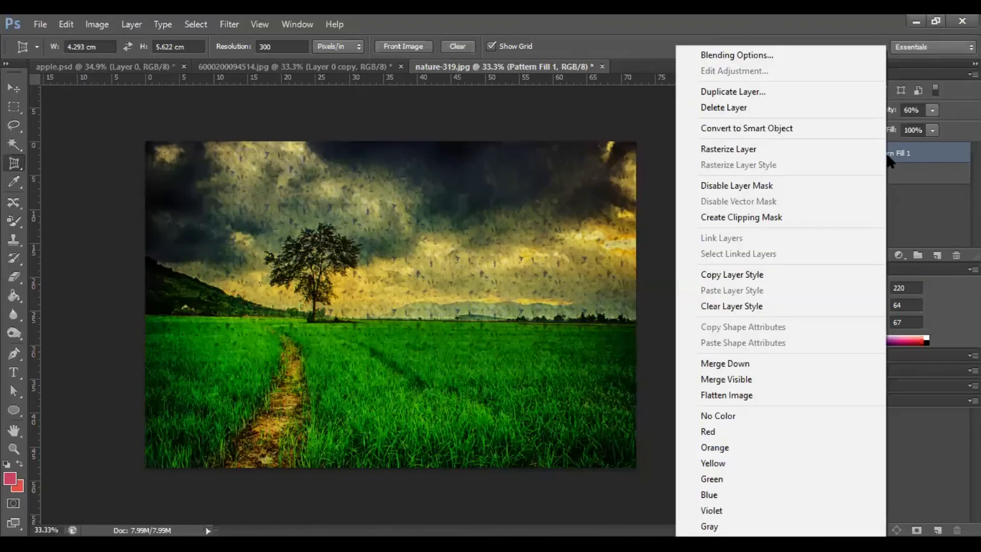
pyautogui.click(787, 106)
pyautogui.press('Return')
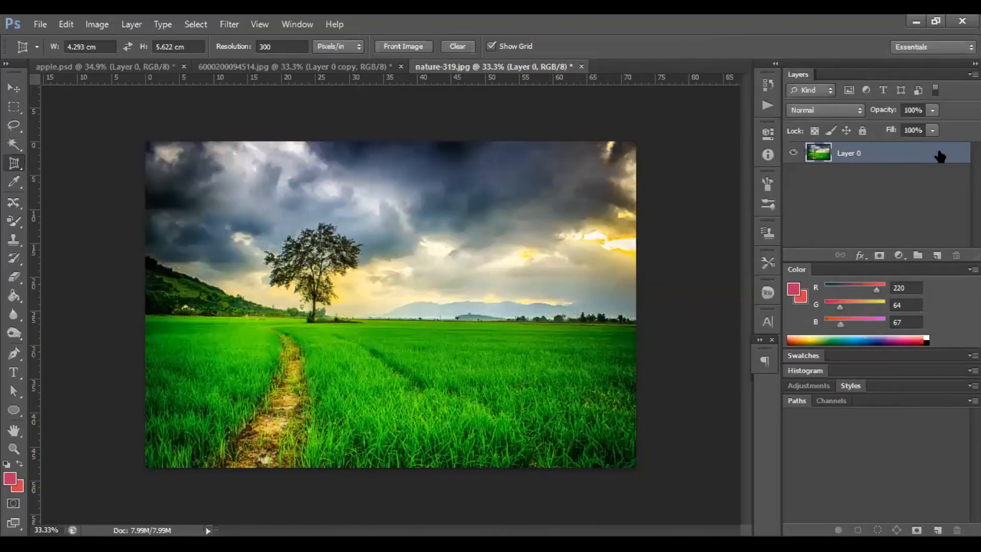
# Add a Gradient Fill layer, trying several preset gradients and settling on the green-to-peach-to-yellow one.
pyautogui.click(900, 255)
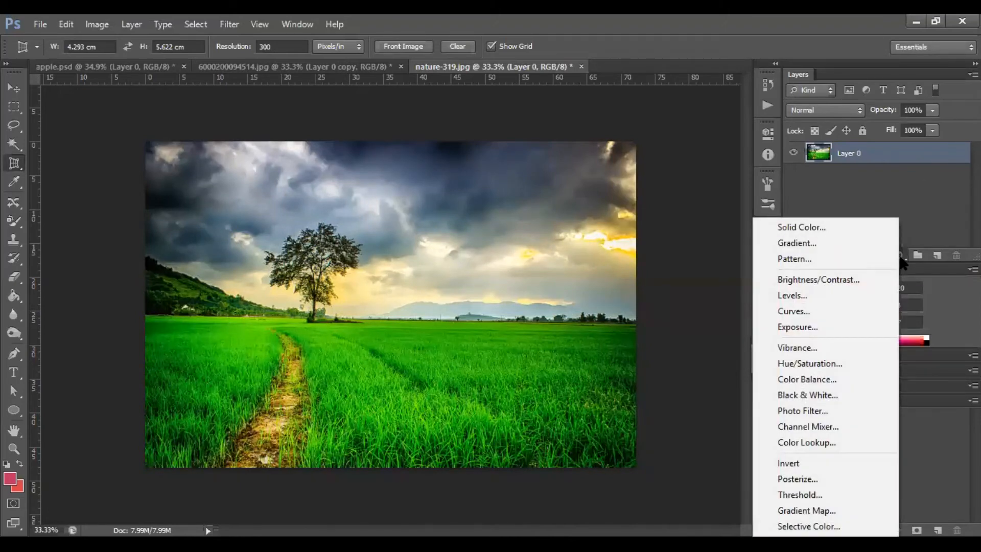
pyautogui.click(826, 249)
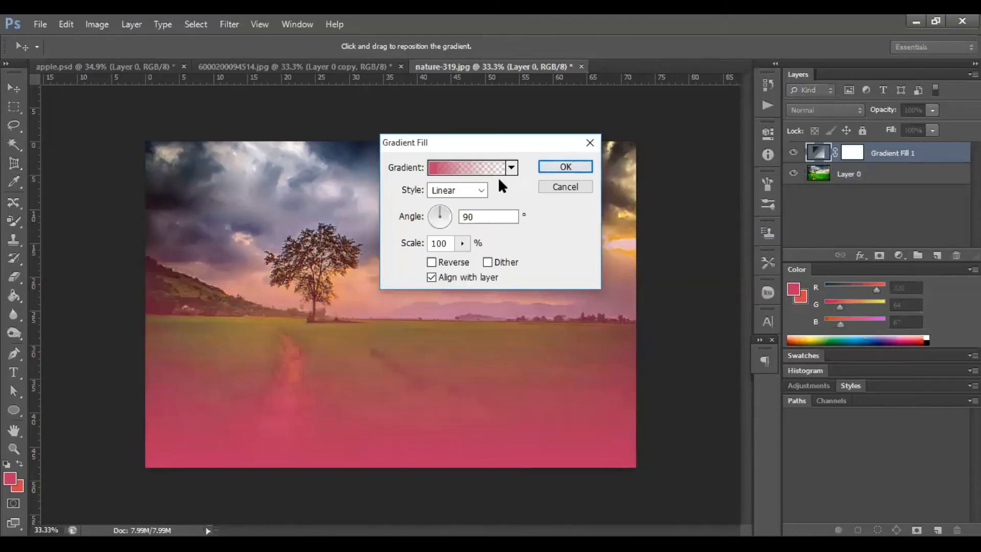
pyautogui.click(511, 168)
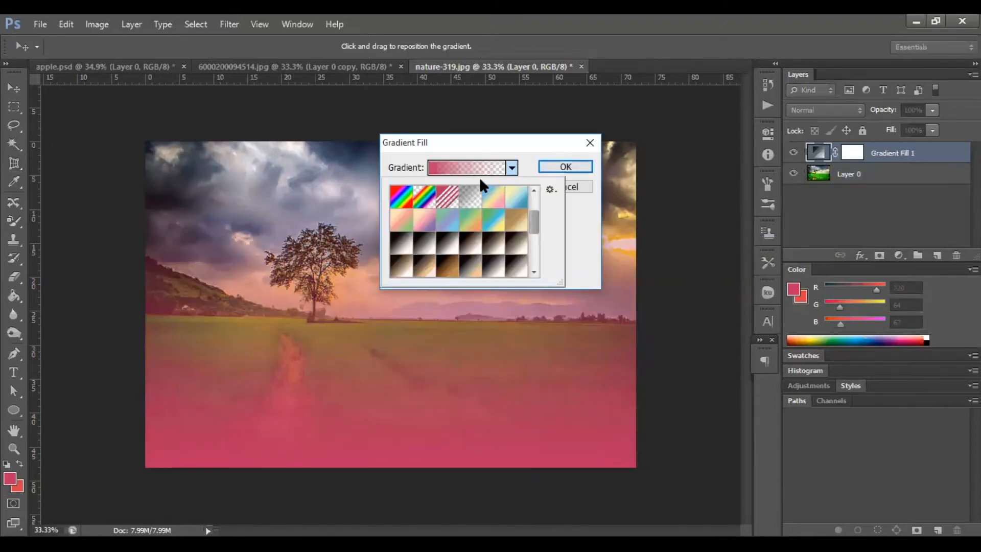
pyautogui.click(424, 220)
pyautogui.click(402, 218)
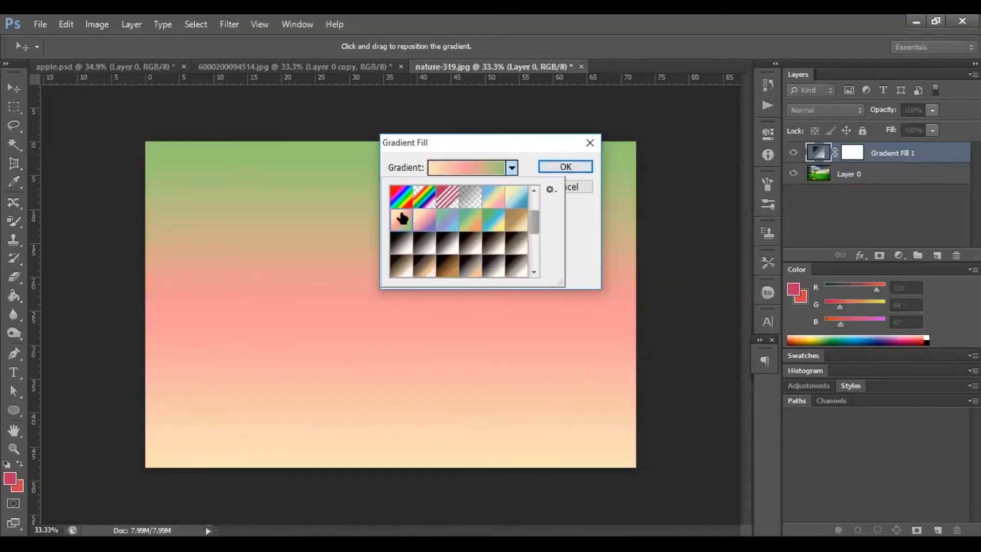
pyautogui.click(498, 194)
pyautogui.click(521, 203)
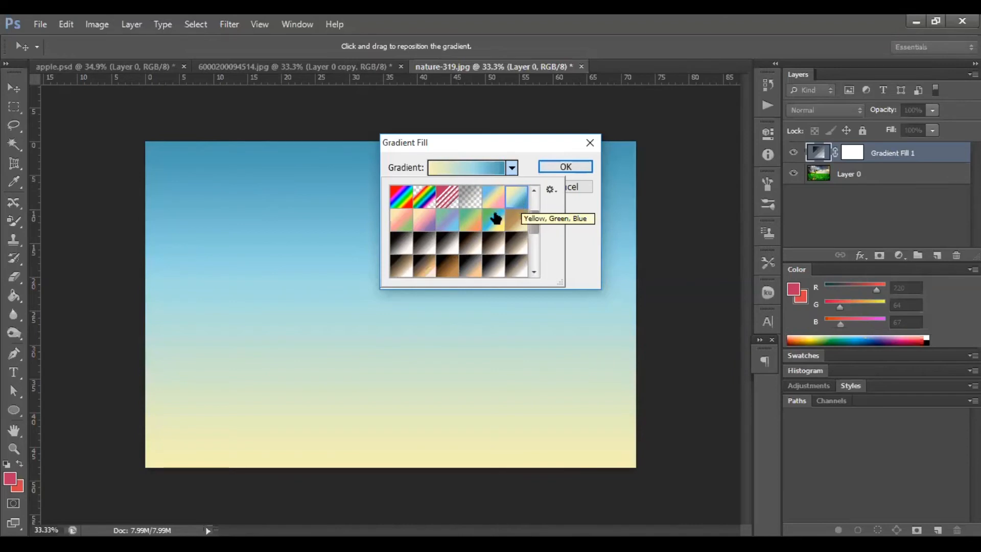
pyautogui.click(468, 244)
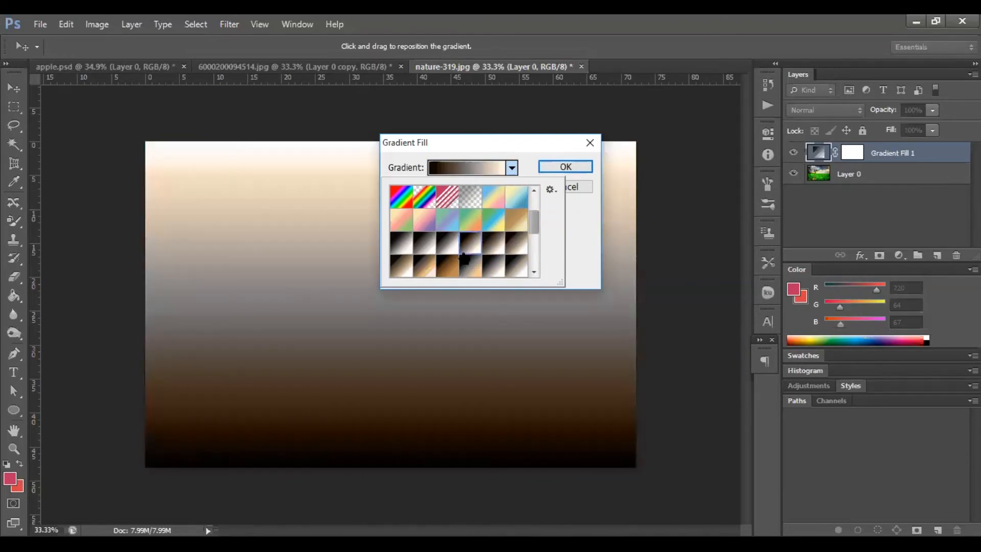
pyautogui.click(396, 221)
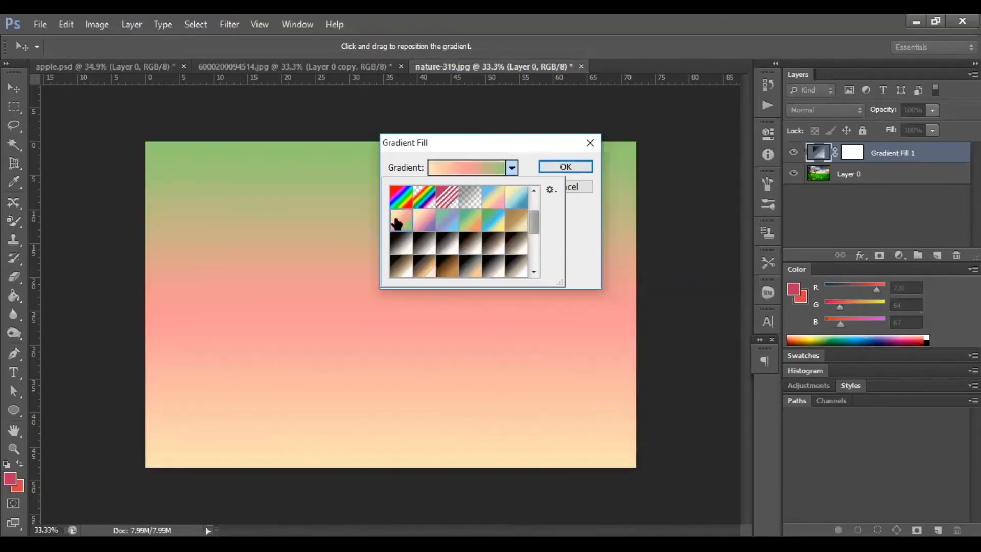
pyautogui.click(569, 163)
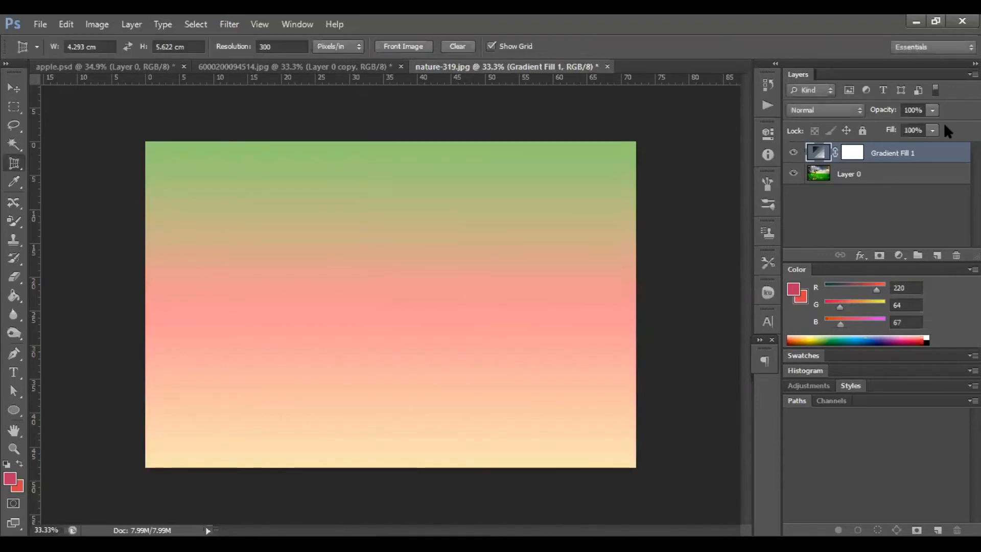
# Try the Dissolve and Multiply blend modes on the gradient fill layer, toggling its visibility to compare.
pyautogui.click(850, 111)
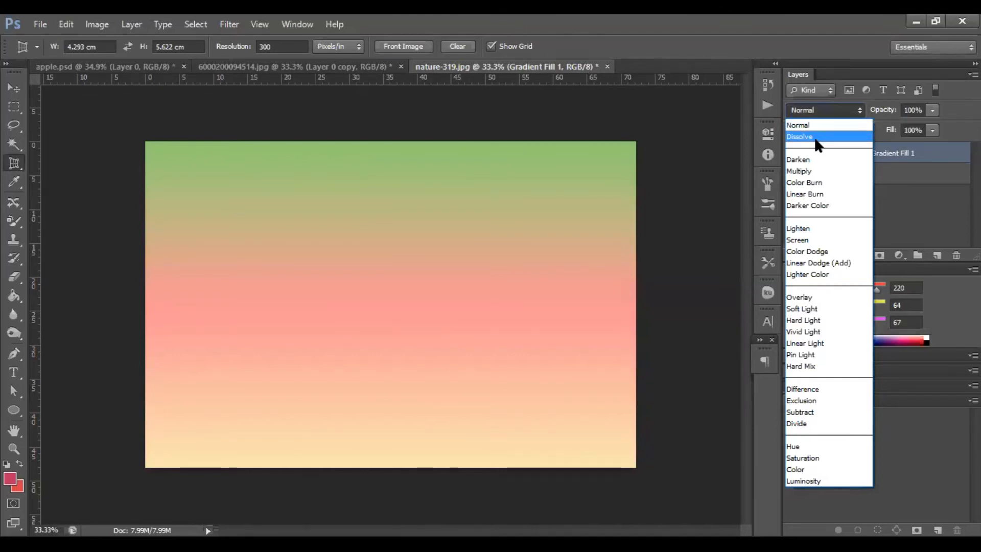
pyautogui.click(814, 137)
pyautogui.click(827, 107)
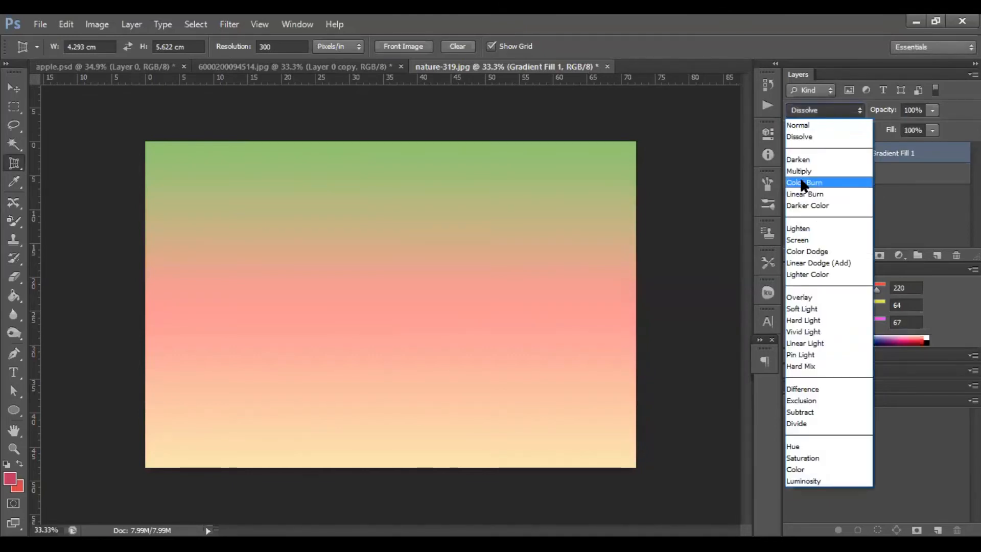
pyautogui.click(801, 171)
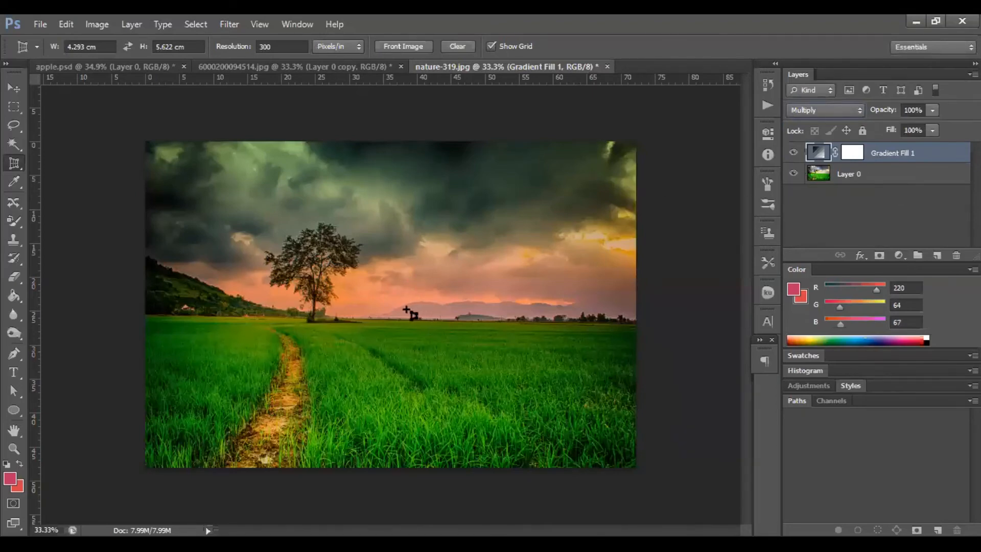
pyautogui.click(795, 152)
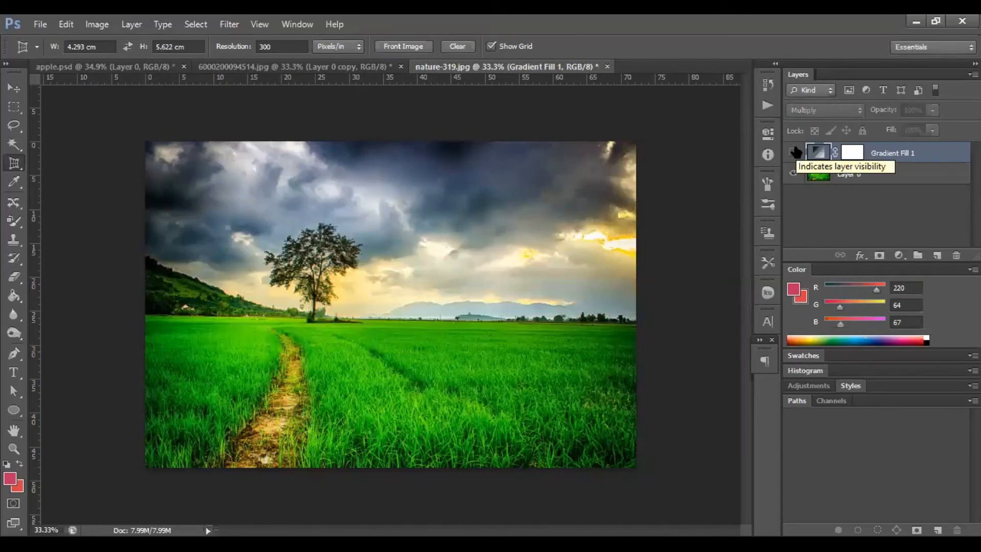
pyautogui.click(795, 151)
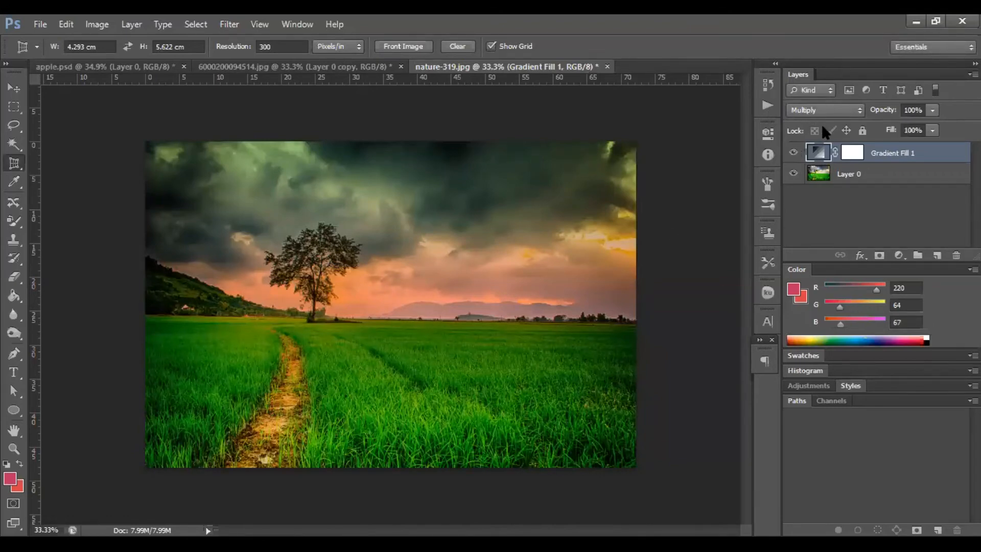
# Switch the gradient fill layer's blend mode to Lighten and lower its opacity to 73%.
pyautogui.click(835, 113)
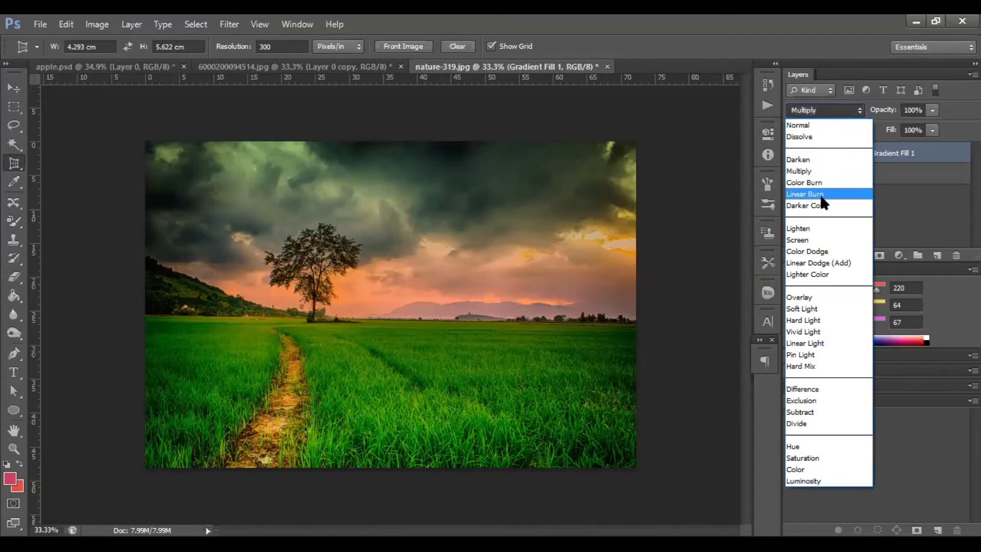
pyautogui.click(808, 231)
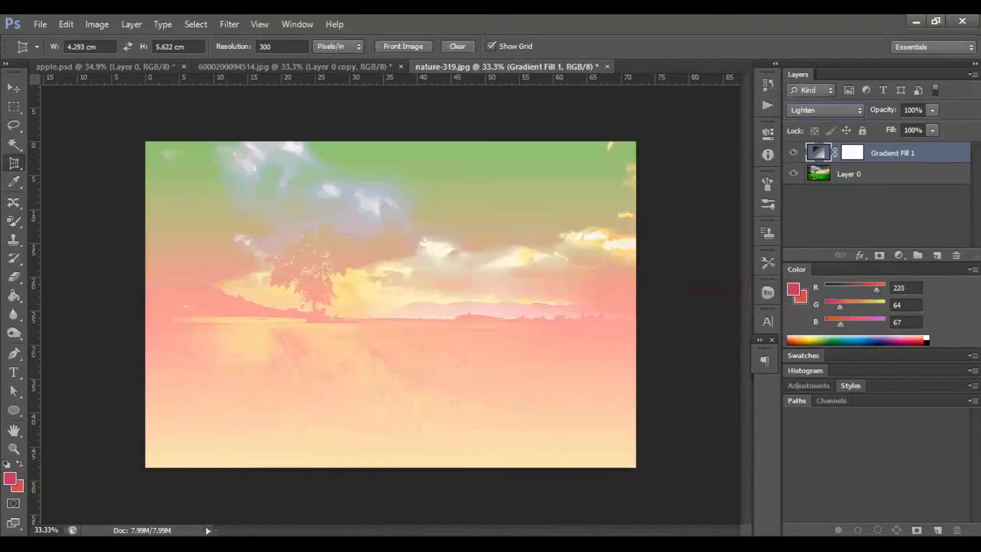
pyautogui.moveTo(928, 112); pyautogui.dragTo(913, 131)
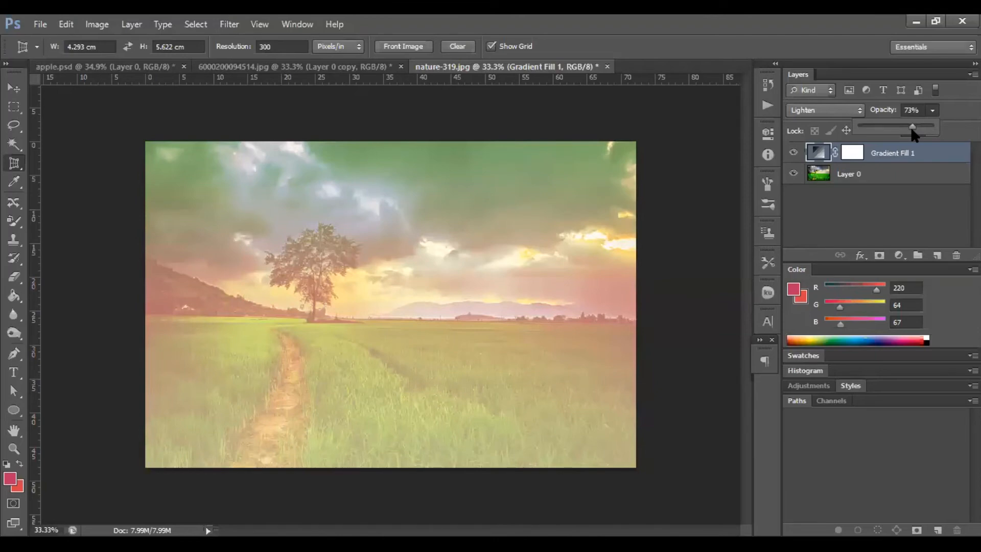
# Change the gradient fill layer's blend mode through Soft Light to Hue, toggling its visibility to compare.
pyautogui.click(850, 109)
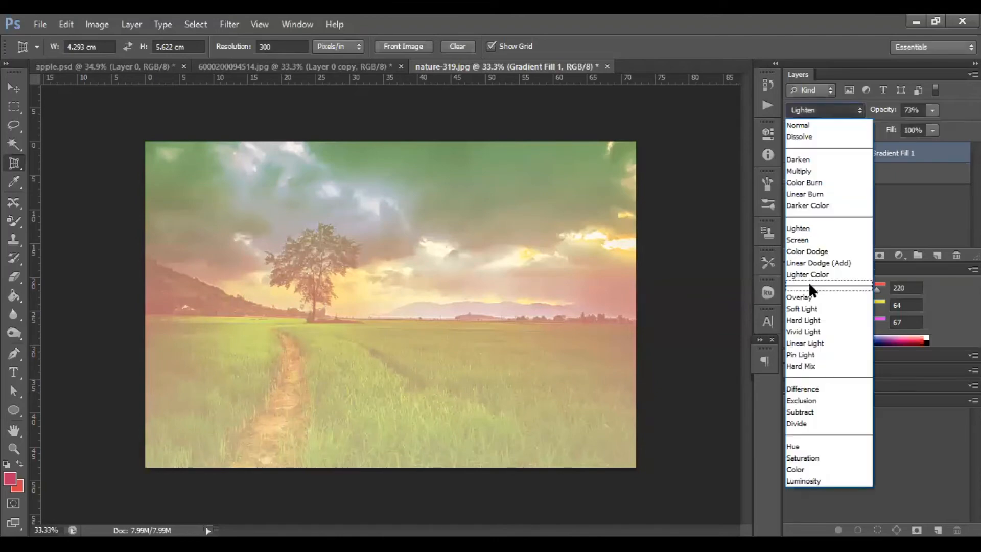
pyautogui.click(808, 308)
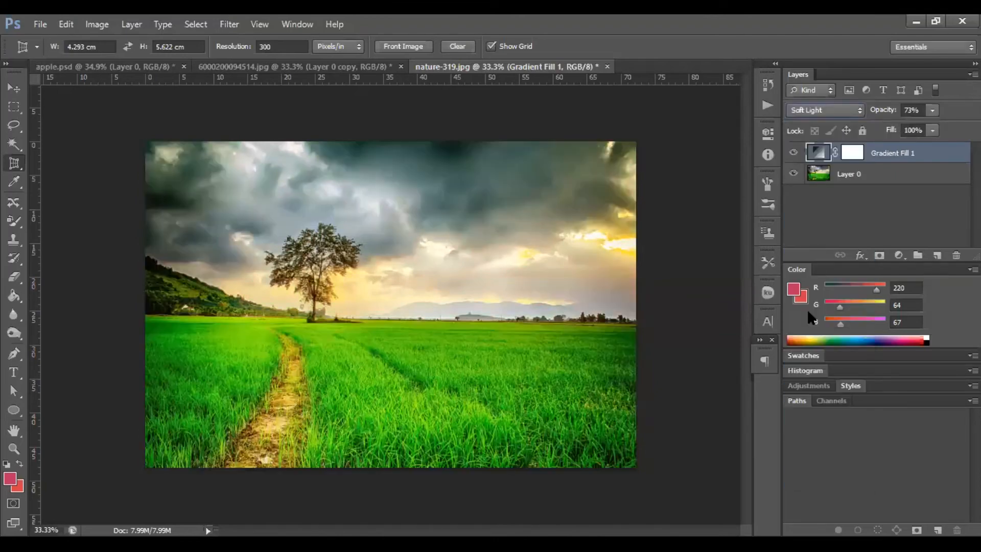
pyautogui.click(833, 109)
pyautogui.click(808, 446)
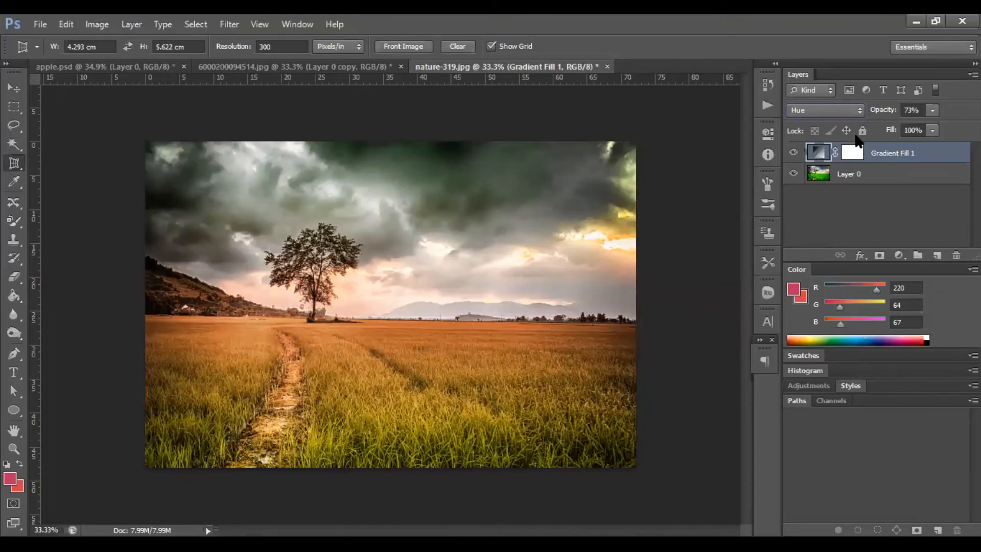
pyautogui.click(794, 153)
pyautogui.click(794, 153)
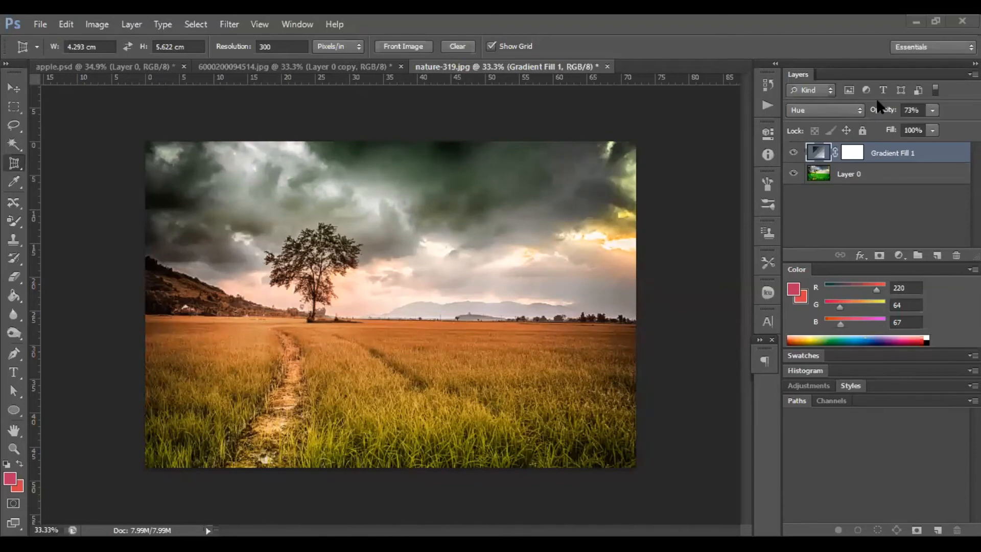
# Switch the Layers panel filter type from Kind to Name.
pyautogui.click(854, 109)
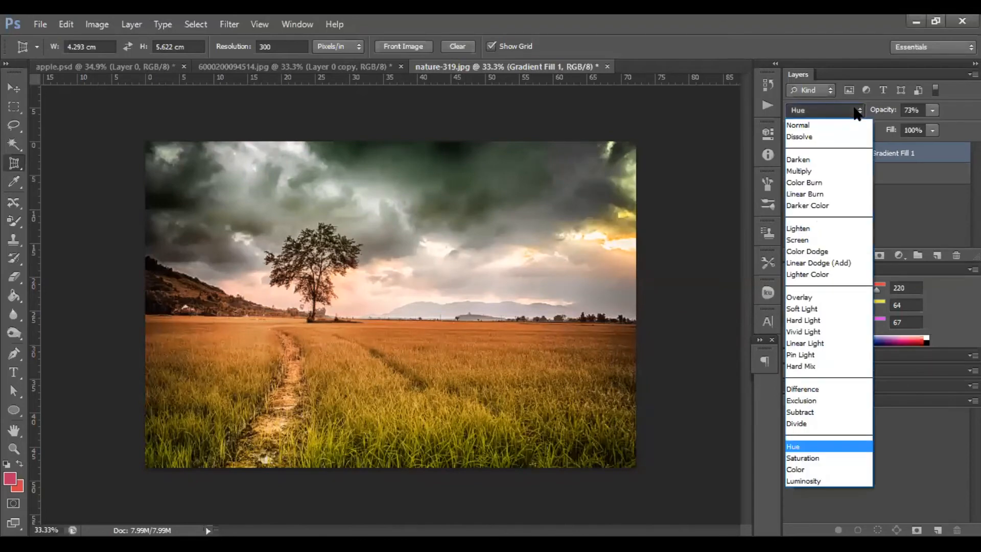
pyautogui.click(836, 98)
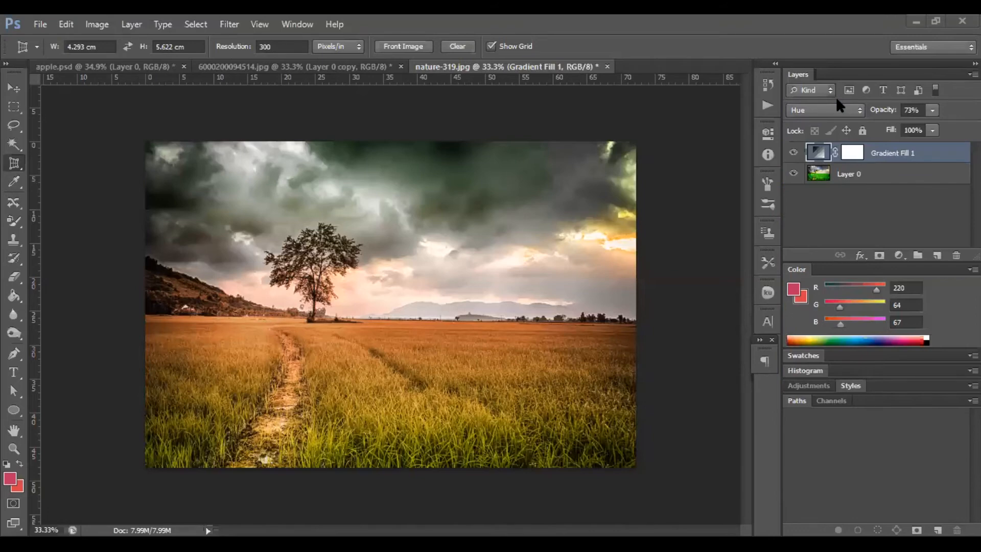
pyautogui.click(847, 108)
pyautogui.click(824, 54)
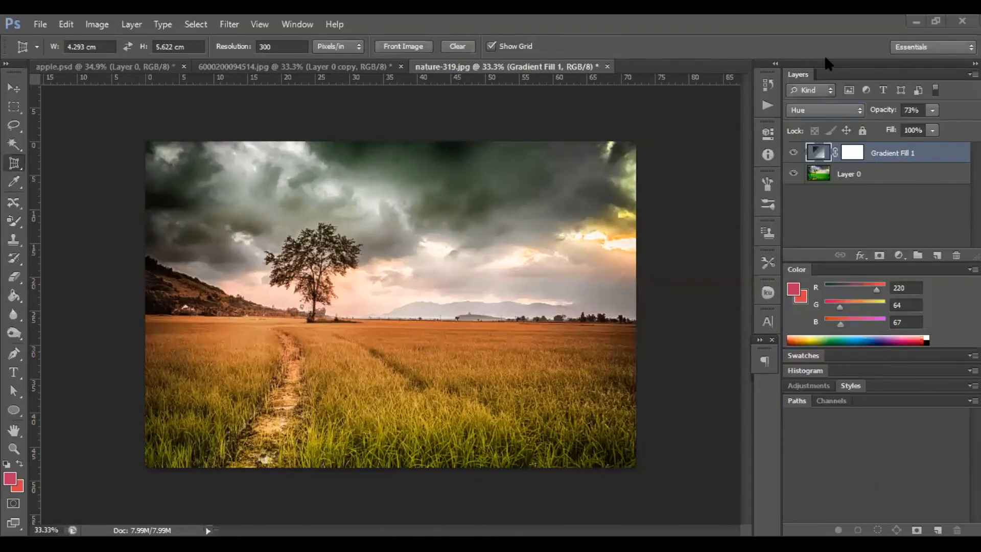
pyautogui.click(827, 88)
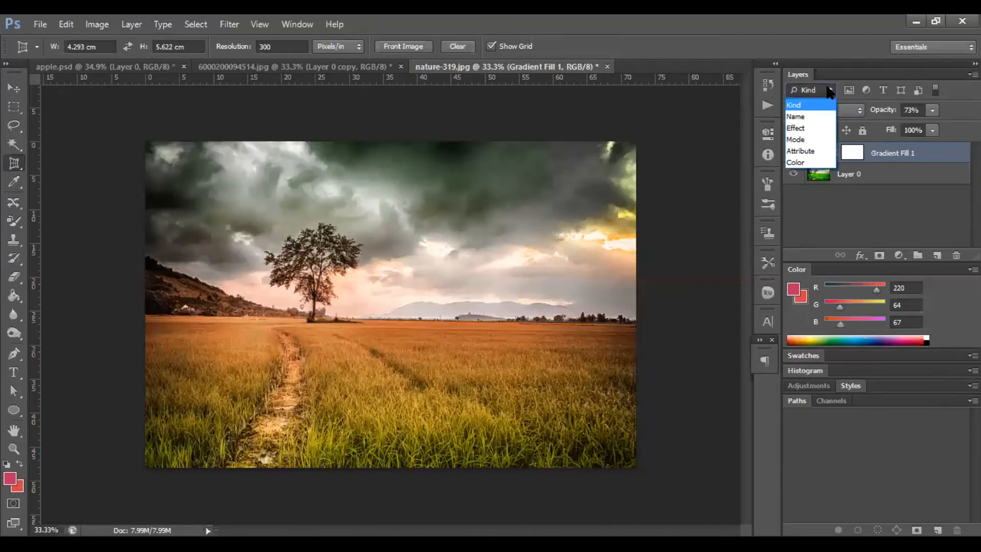
pyautogui.click(802, 117)
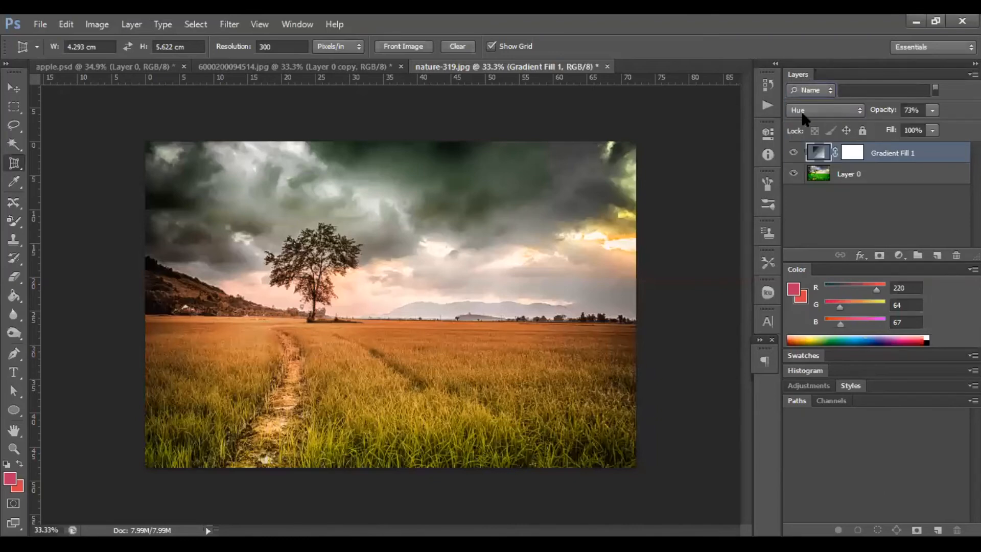
pyautogui.click(872, 92)
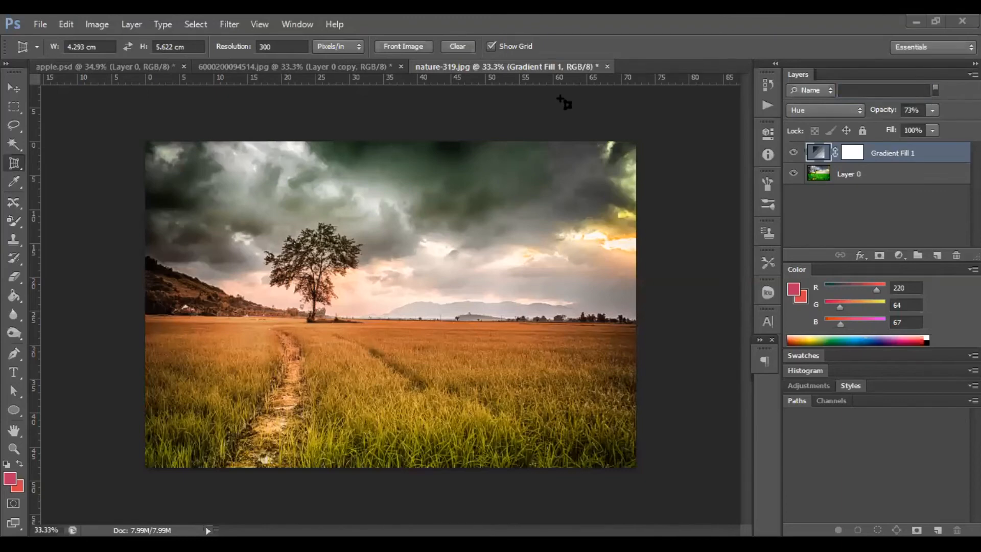
pyautogui.click(889, 20)
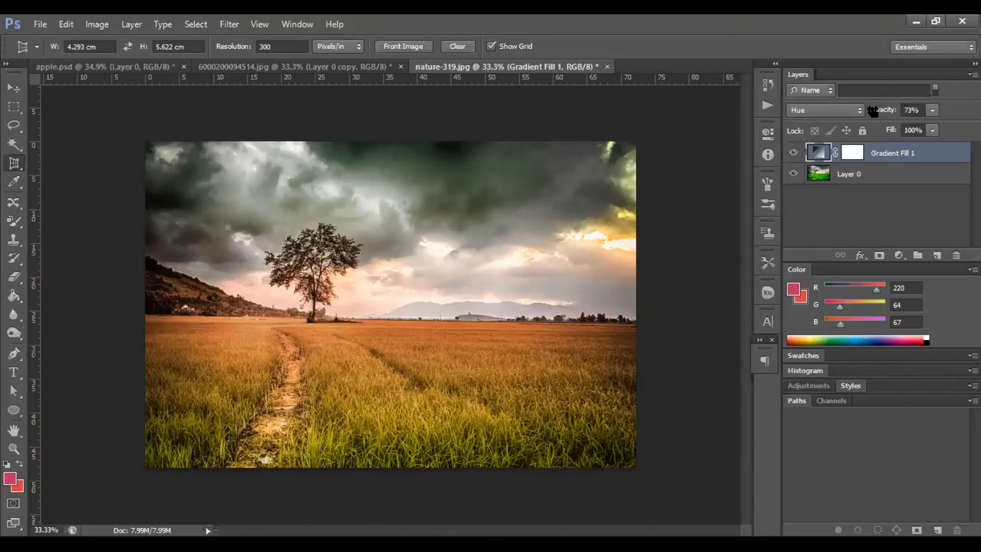
# Adjust the gradient fill layer's Fill value, ending at 91%.
pyautogui.click(932, 131)
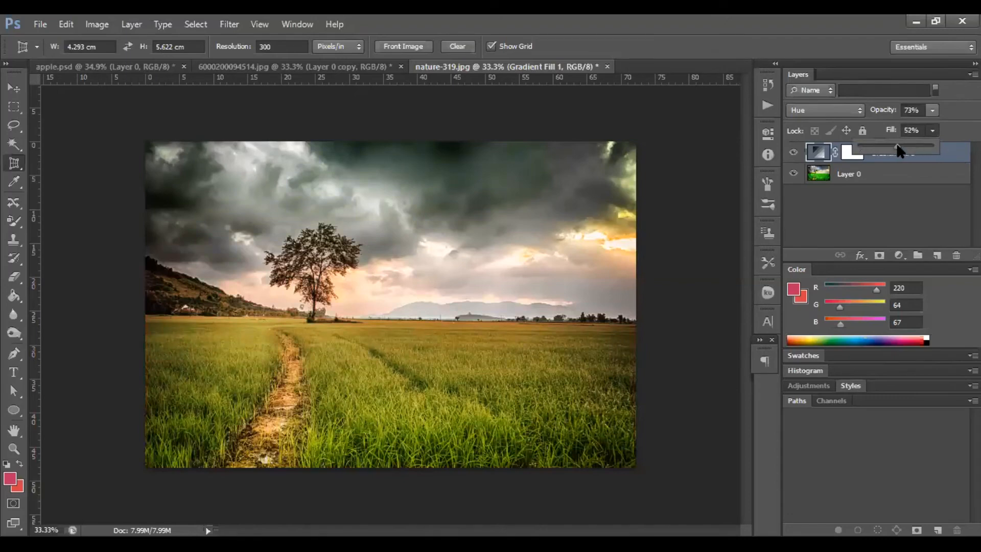
pyautogui.moveTo(880, 145); pyautogui.dragTo(855, 145)
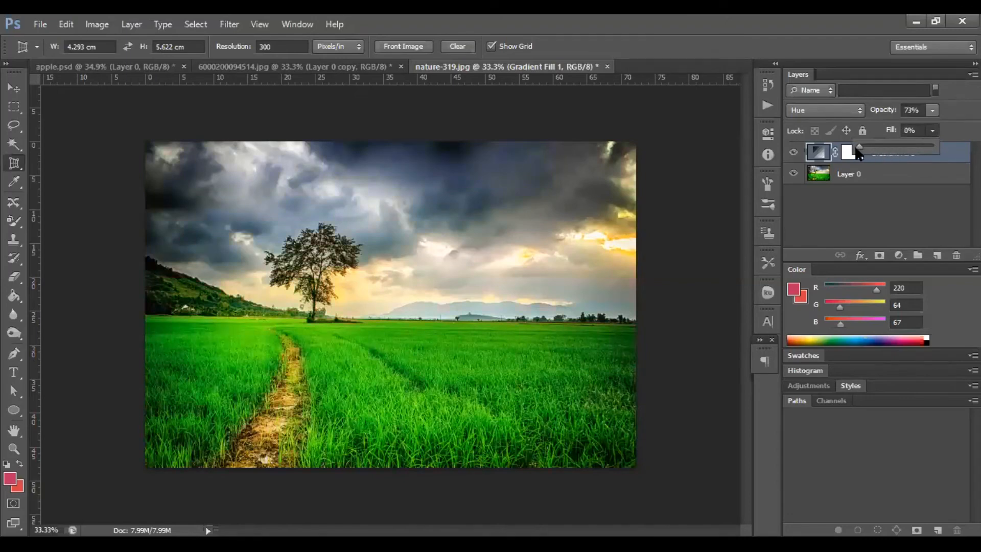
pyautogui.click(912, 156)
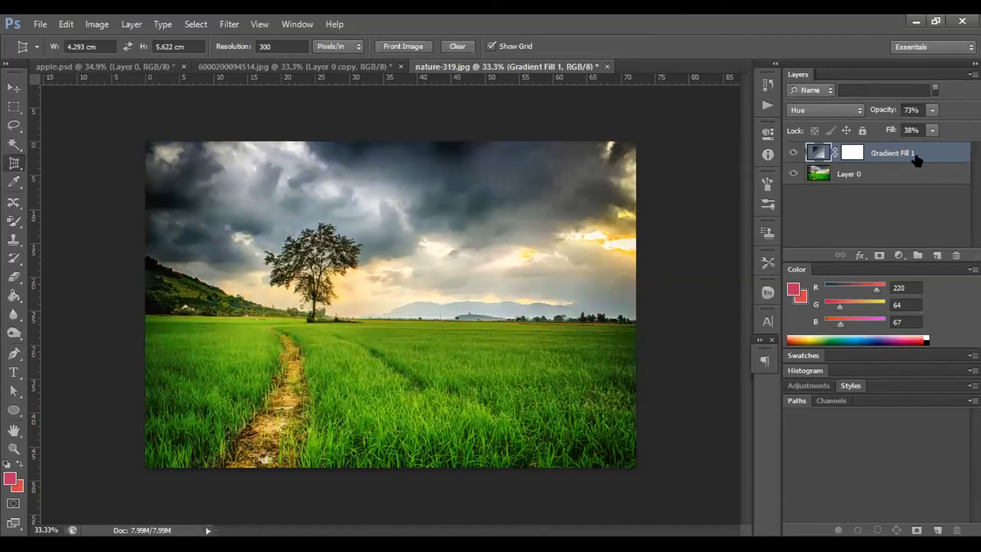
pyautogui.click(933, 131)
pyautogui.moveTo(931, 144); pyautogui.dragTo(963, 146)
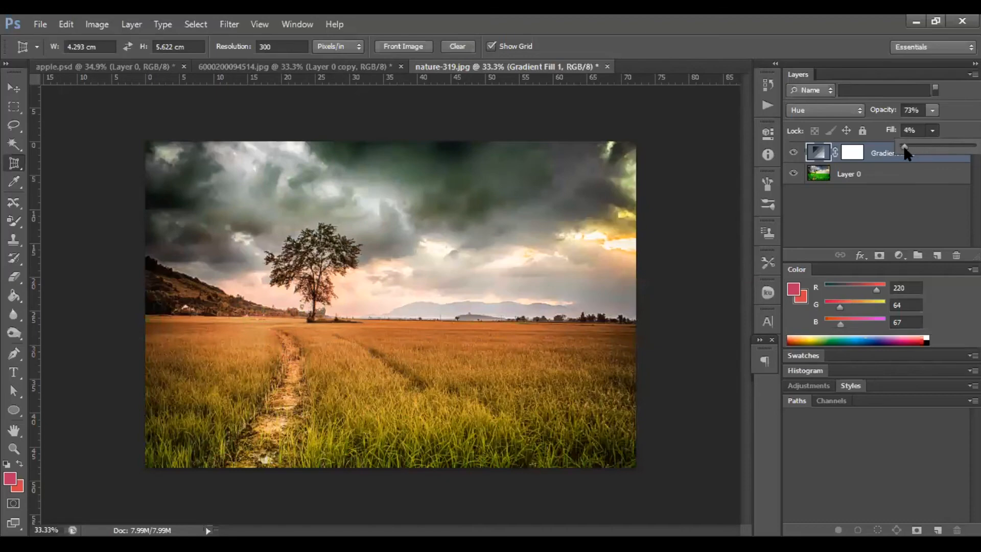
pyautogui.moveTo(940, 145); pyautogui.dragTo(969, 146)
pyautogui.click(846, 128)
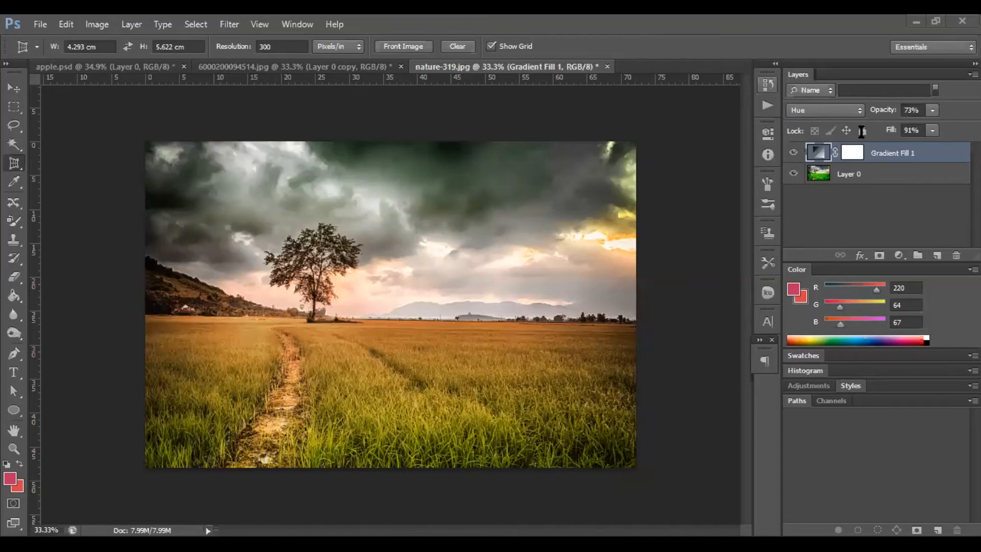
# Deselect all layers in the Layers panel and open the File menu.
pyautogui.click(877, 174)
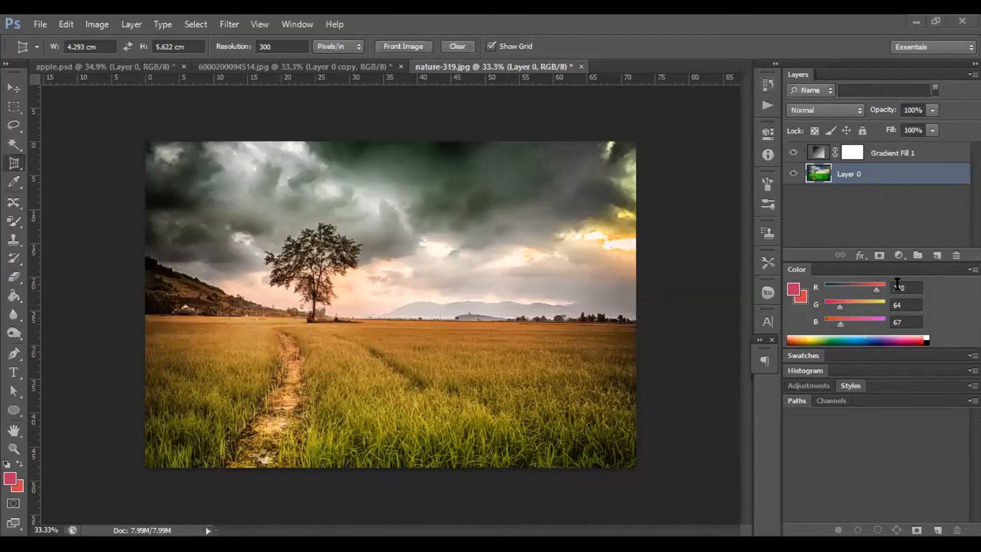
pyautogui.click(845, 194)
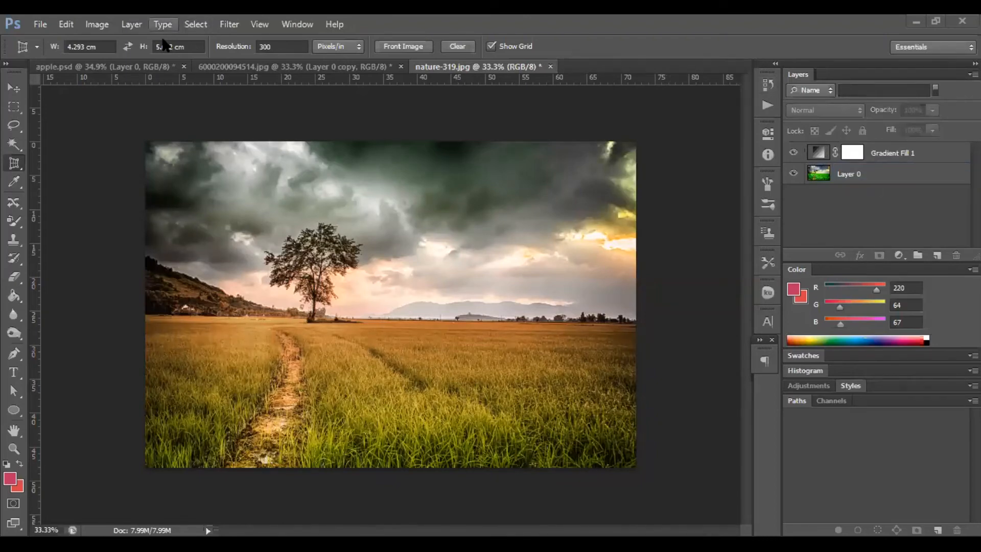
pyautogui.click(29, 27)
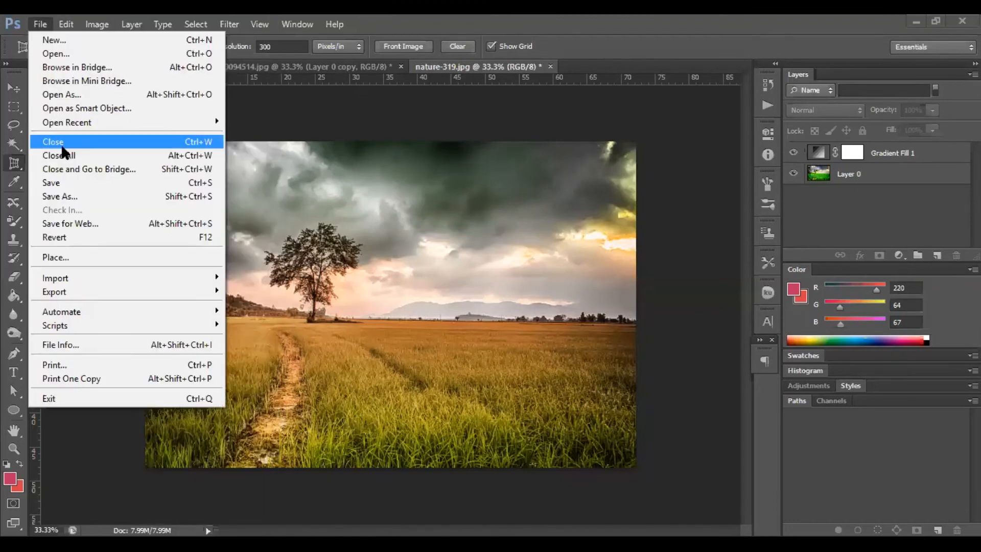
pyautogui.moveTo(132, 26)
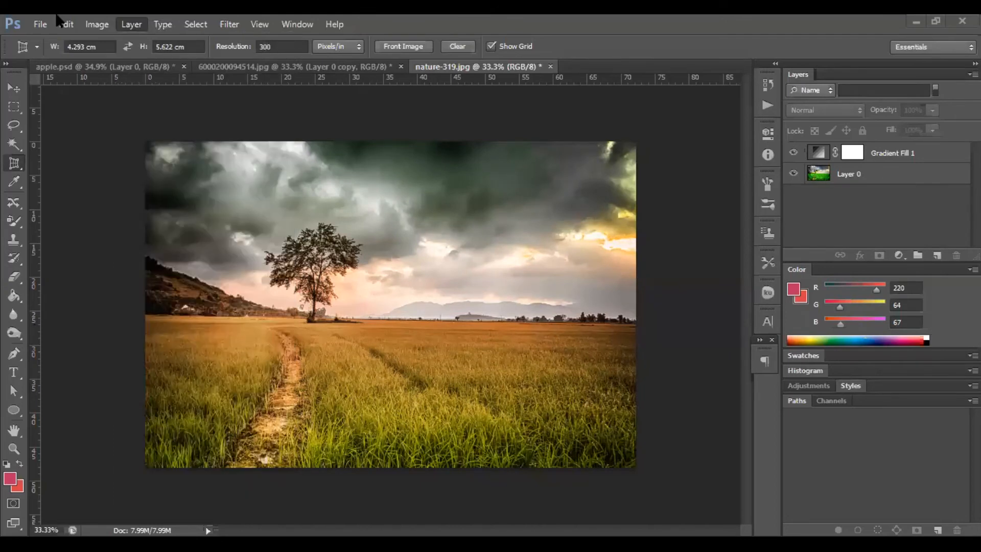
# Create a new document with the default Photo preset of 3 x 2 inches at 300 pixels/inch.
pyautogui.click(39, 24)
pyautogui.click(50, 40)
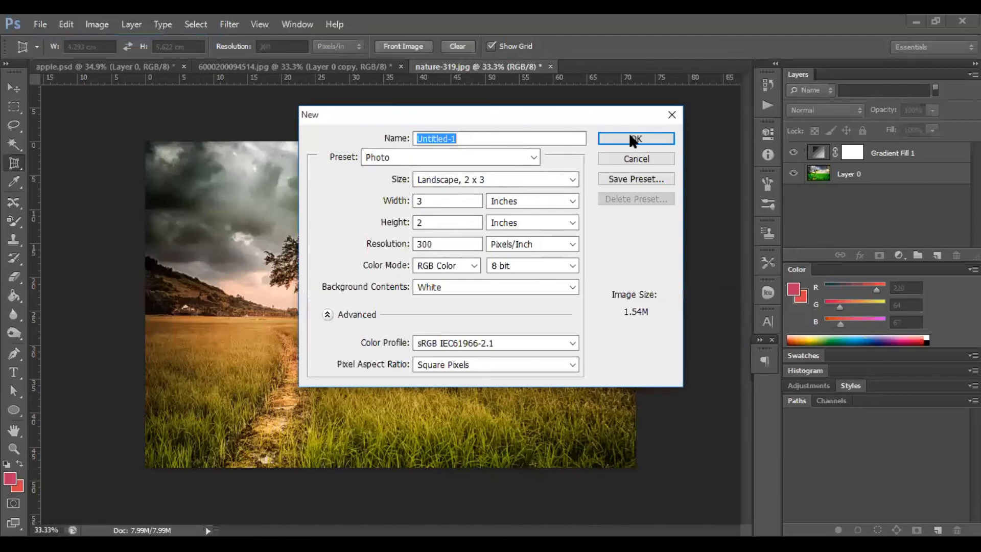
pyautogui.click(630, 139)
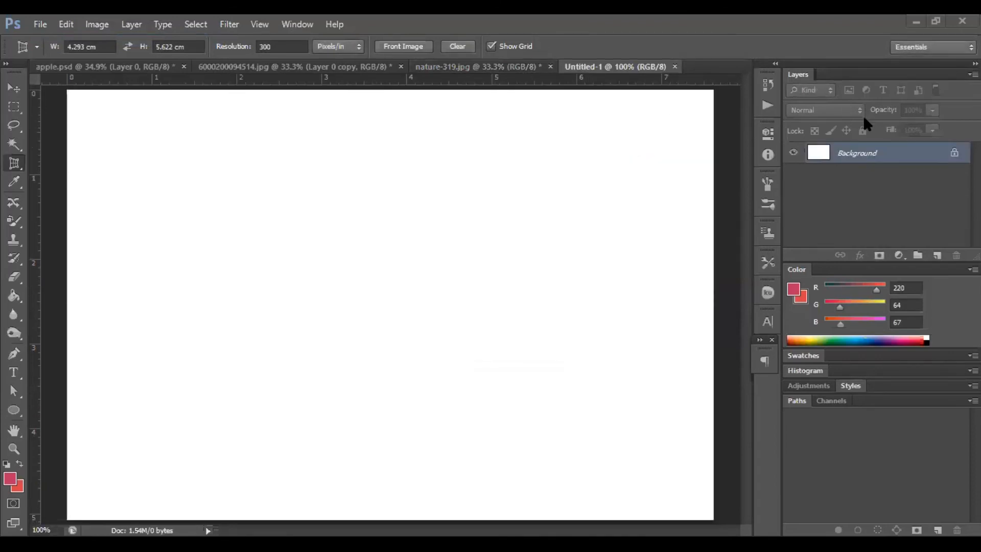
# Convert the locked Background layer into an editable Layer 0.
pyautogui.doubleClick(868, 152)
pyautogui.press('Return')
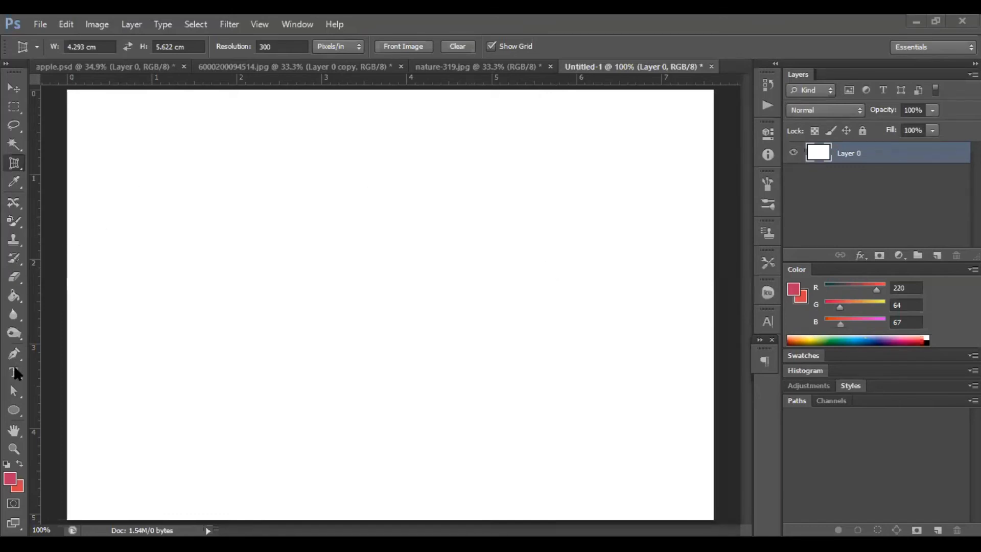
# Draw a red ellipse with black stroke, about 240 x 232 px, in the middle of the canvas.
pyautogui.click(14, 411)
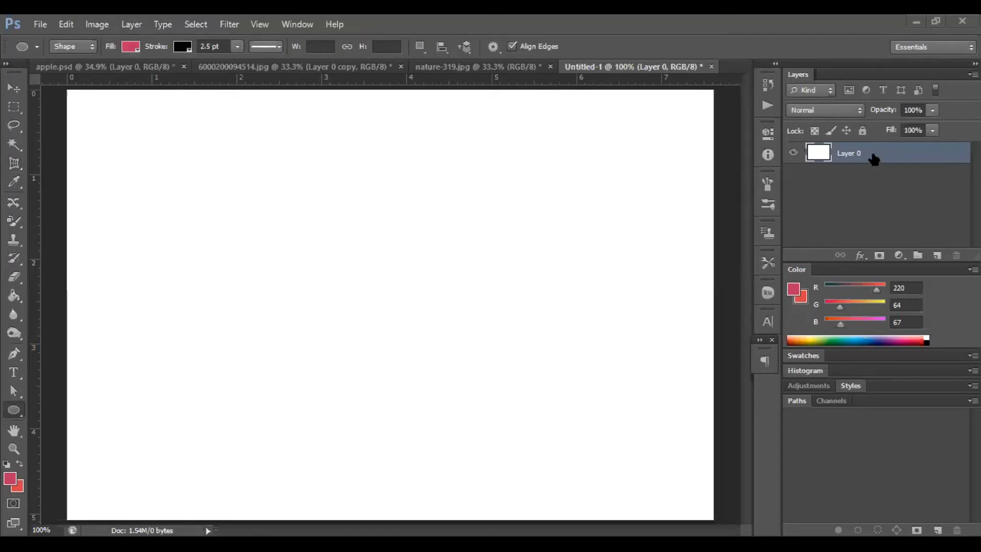
pyautogui.moveTo(315, 200); pyautogui.dragTo(486, 366)
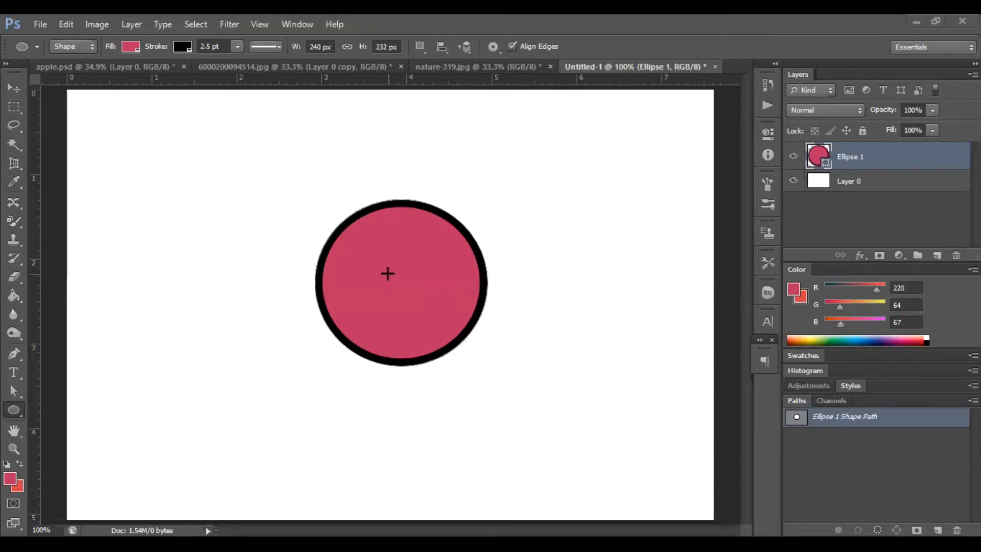
# Free-transform the ellipse to about 313 x 304 px, then move it slightly up and left.
pyautogui.hotkey('ctrl', 't')
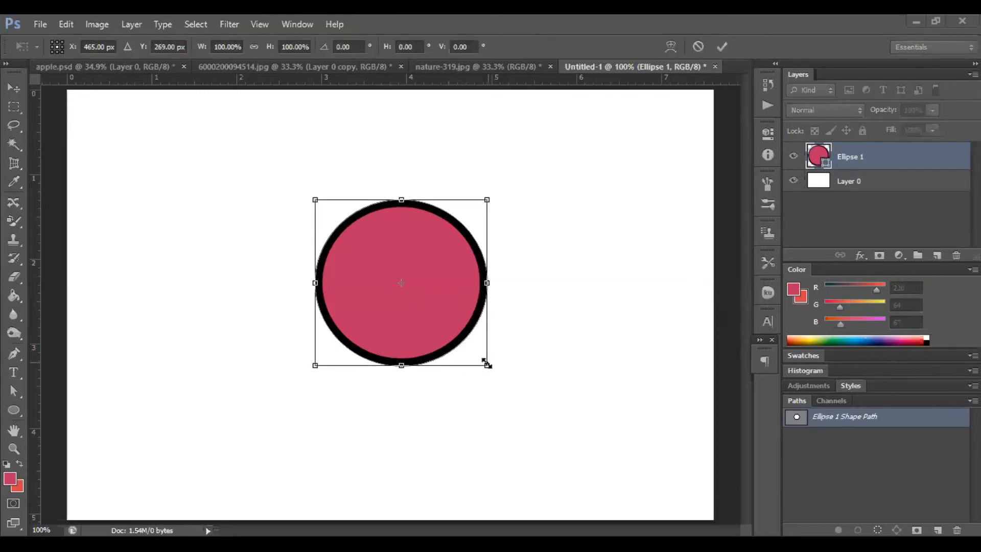
pyautogui.moveTo(489, 366); pyautogui.dragTo(540, 417)
pyautogui.press('Return')
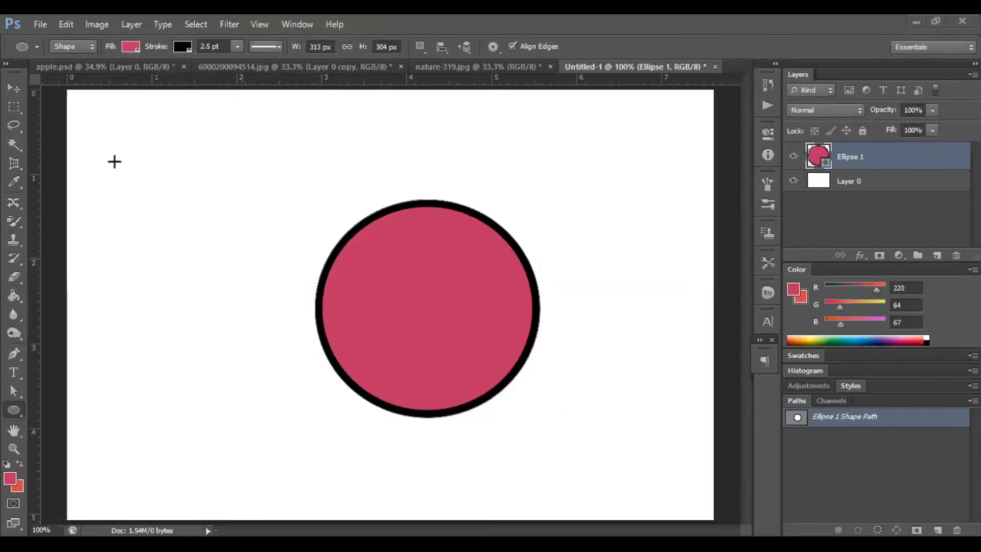
pyautogui.click(13, 89)
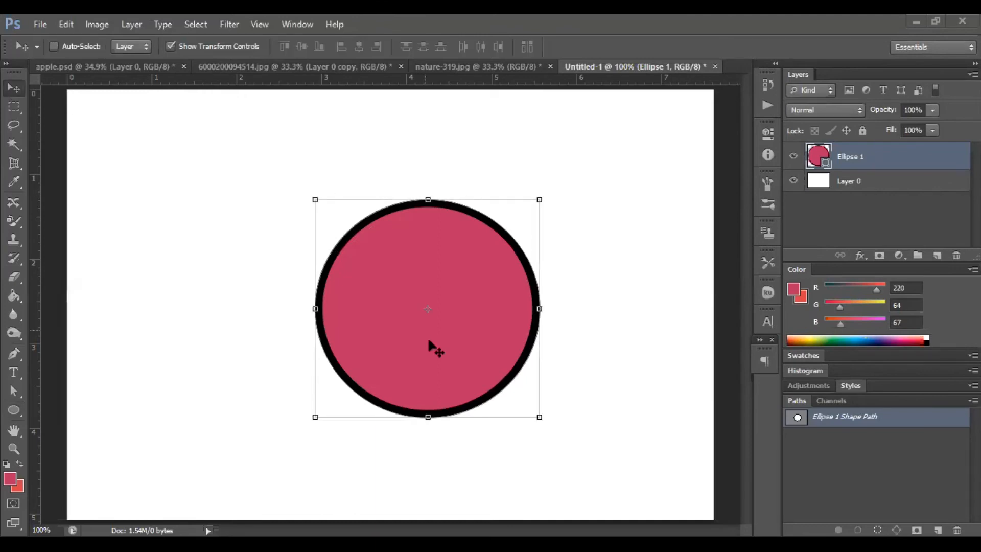
pyautogui.moveTo(424, 341); pyautogui.dragTo(385, 325)
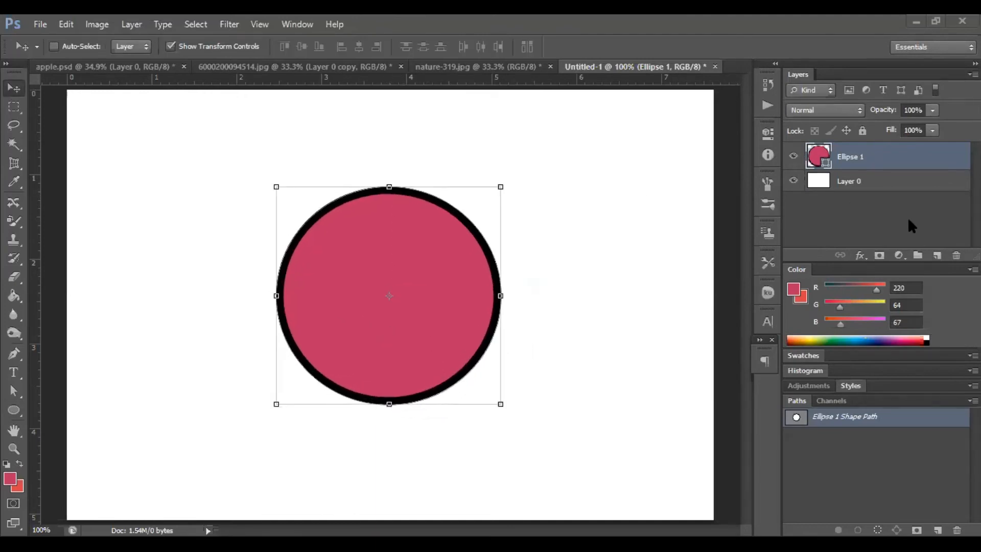
# Add a new layer and place the portrait photo from the Downloads folder into the document.
pyautogui.click(938, 256)
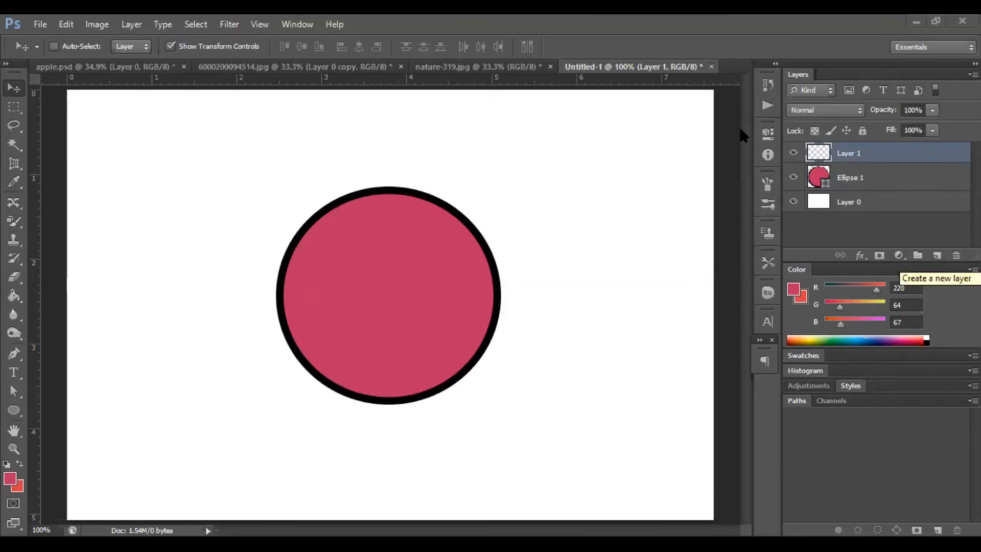
pyautogui.click(40, 24)
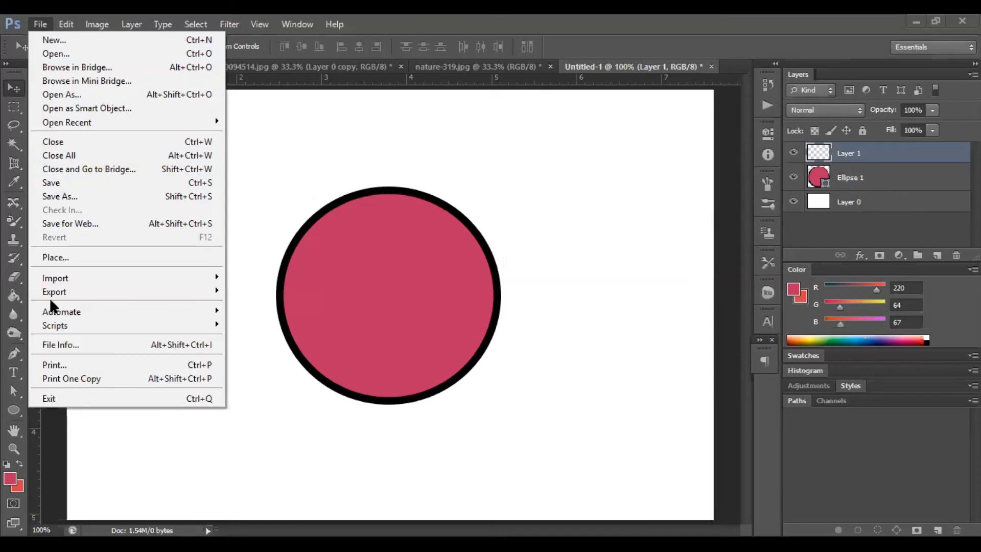
pyautogui.click(81, 256)
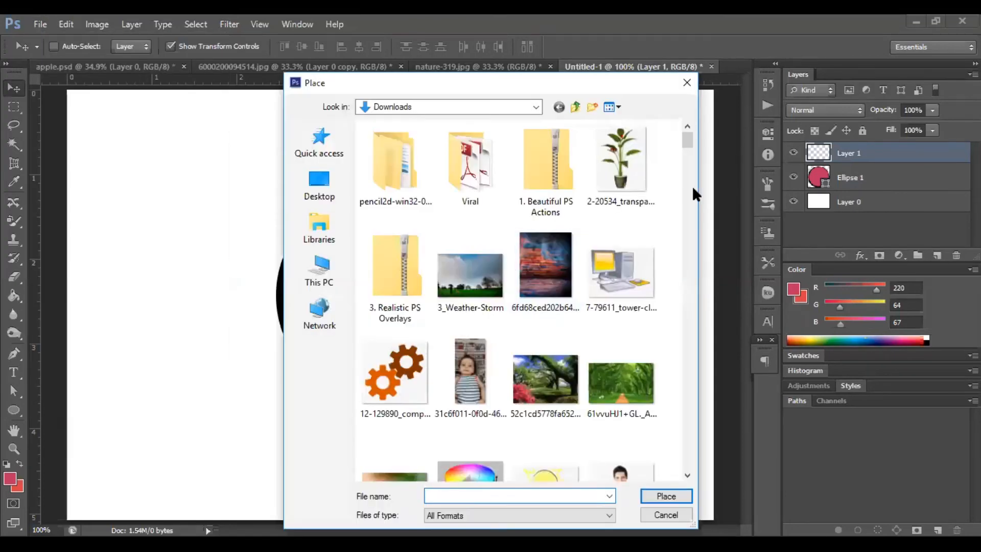
pyautogui.moveTo(686, 141); pyautogui.dragTo(688, 297)
pyautogui.click(621, 307)
pyautogui.doubleClick(621, 307)
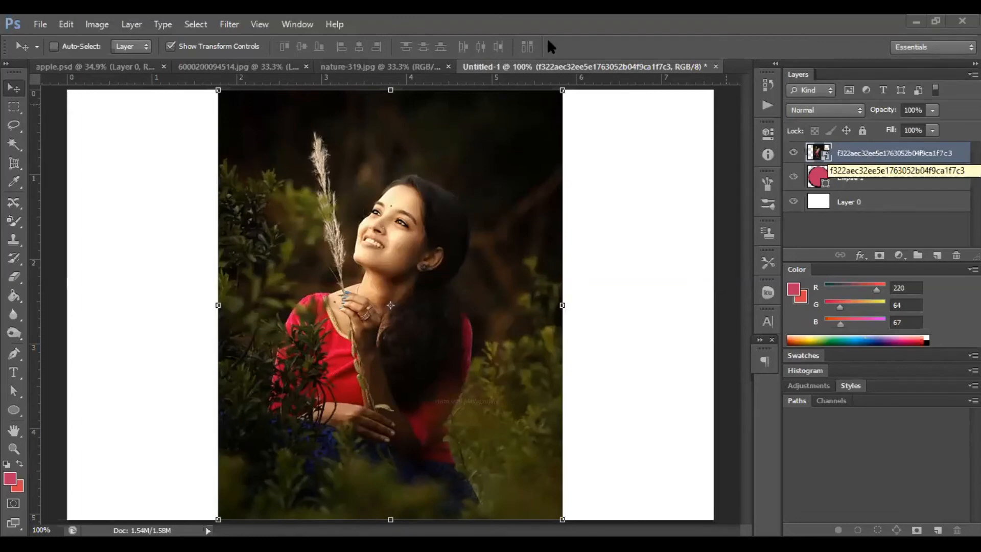
# Clip the placed photo to the ellipse layer with Create Clipping Mask.
pyautogui.click(132, 24)
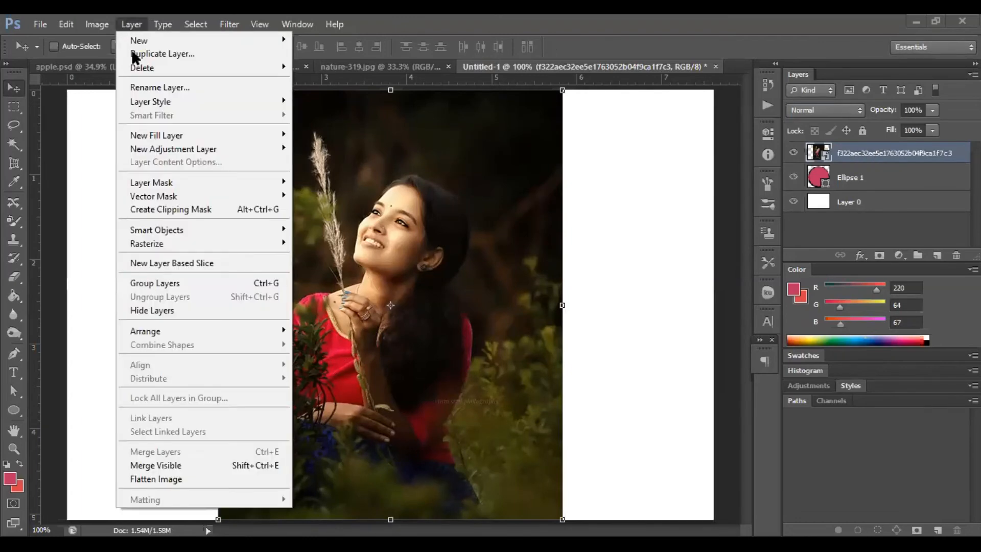
pyautogui.click(177, 211)
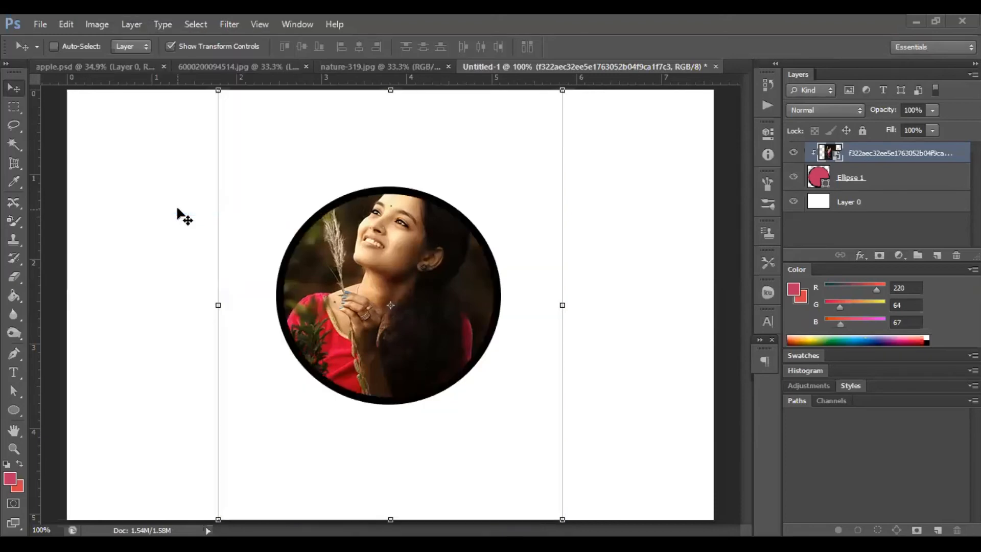
# Reselect the photo layer and shift the photo down inside the circle.
pyautogui.click(877, 177)
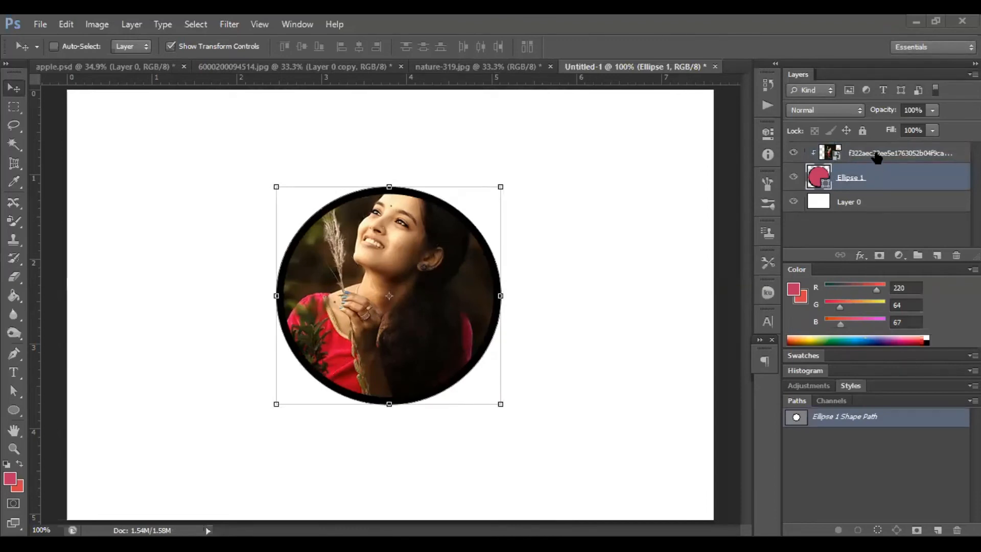
pyautogui.click(877, 156)
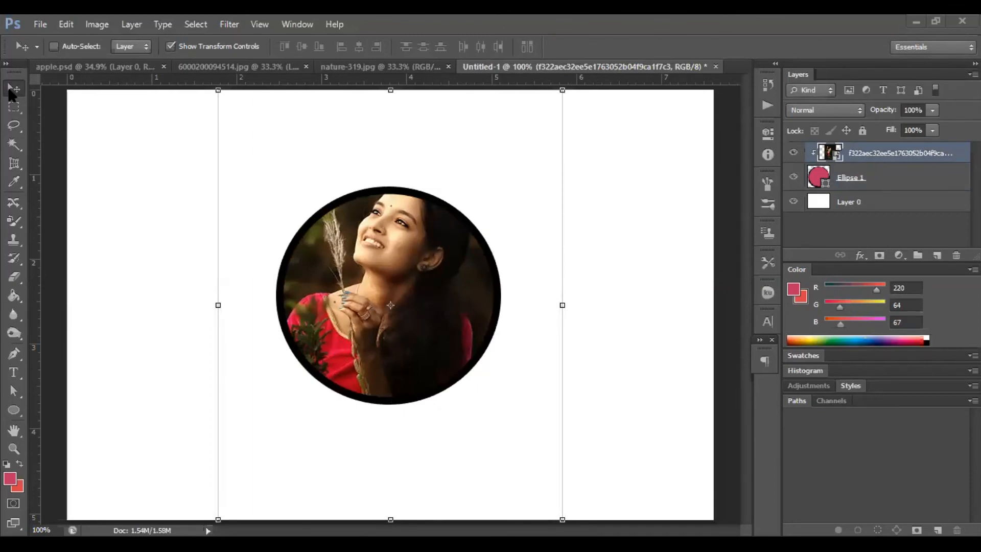
pyautogui.moveTo(359, 281); pyautogui.dragTo(359, 310)
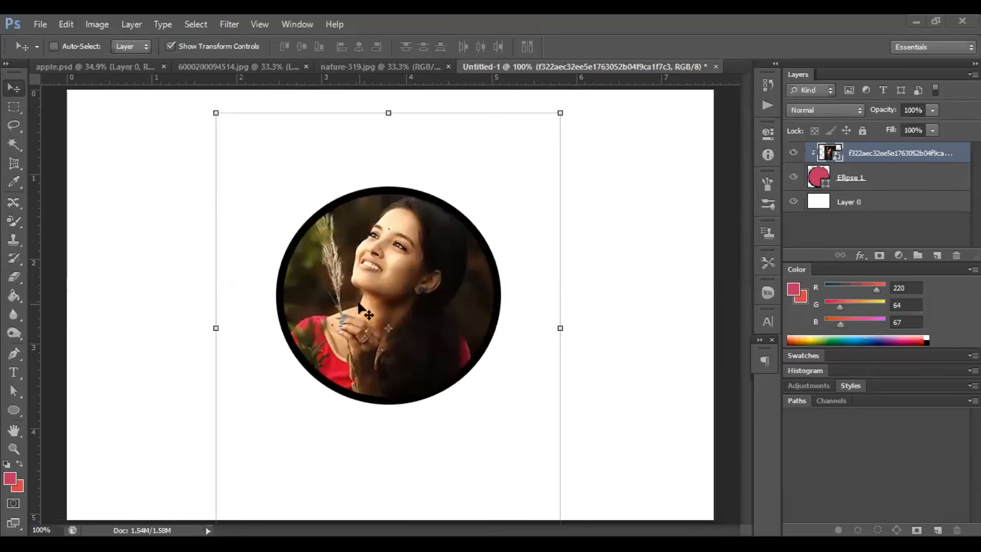
# Draw a five-sided polygon shape near the top of the canvas.
pyautogui.click(813, 225)
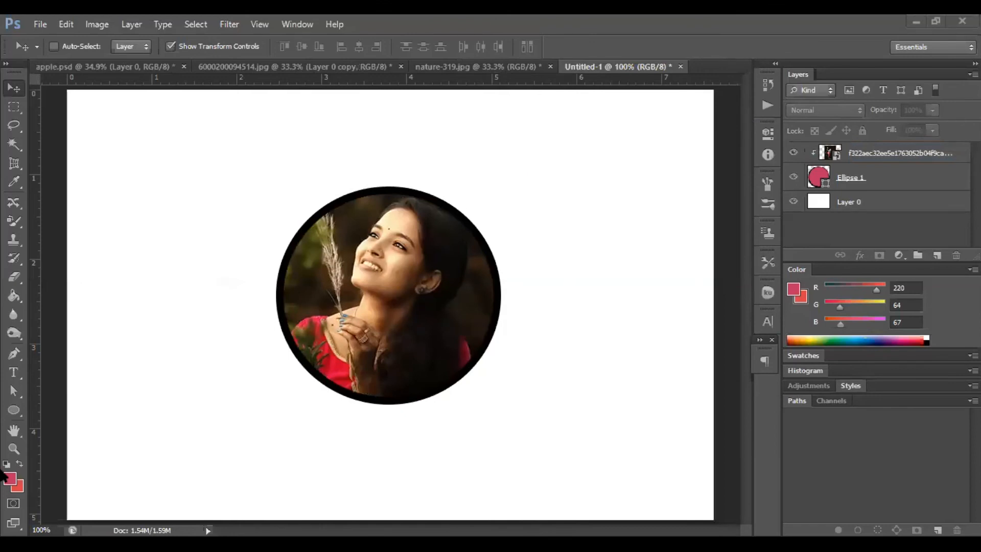
pyautogui.click(14, 406)
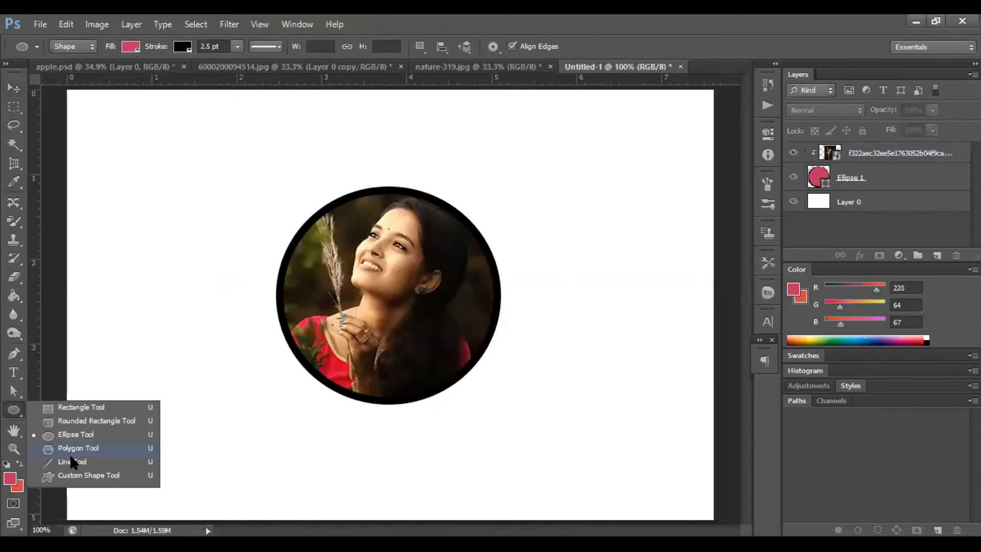
pyautogui.click(71, 448)
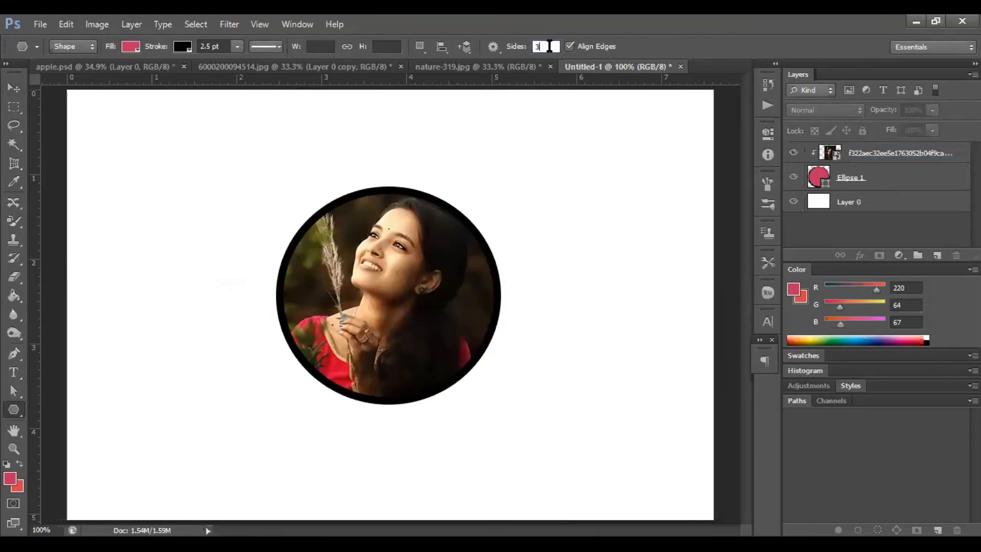
pyautogui.doubleClick(550, 47)
pyautogui.write('5')
pyautogui.press('Return')
pyautogui.moveTo(523, 153)
pyautogui.mouseDown()
pyautogui.moveTo(616, 287)
pyautogui.moveTo(554, 210)
pyautogui.mouseUp()
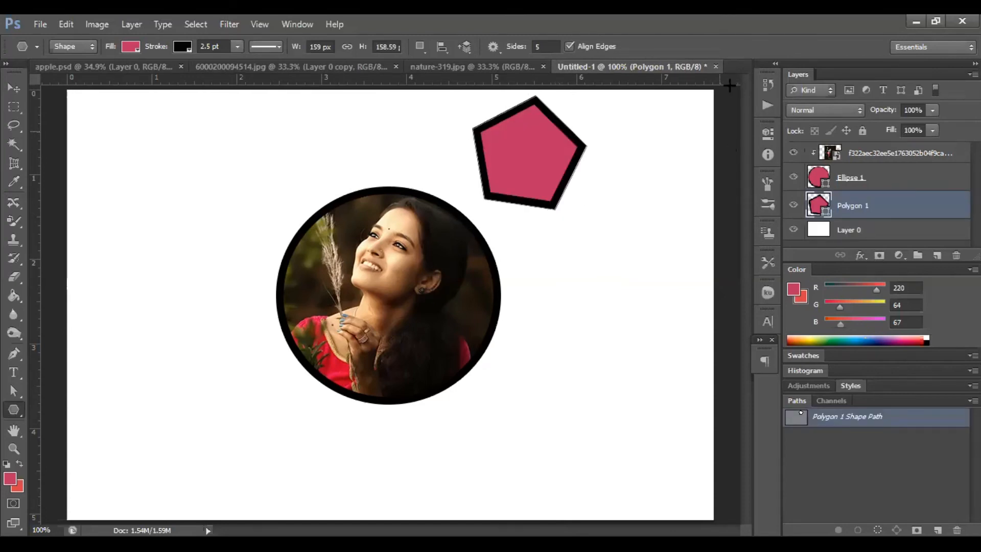
# Draw an eight-sided polygon at the upper left, then delete both polygon layers.
pyautogui.click(546, 46)
pyautogui.write('8')
pyautogui.moveTo(99, 188); pyautogui.dragTo(163, 221)
pyautogui.click(14, 88)
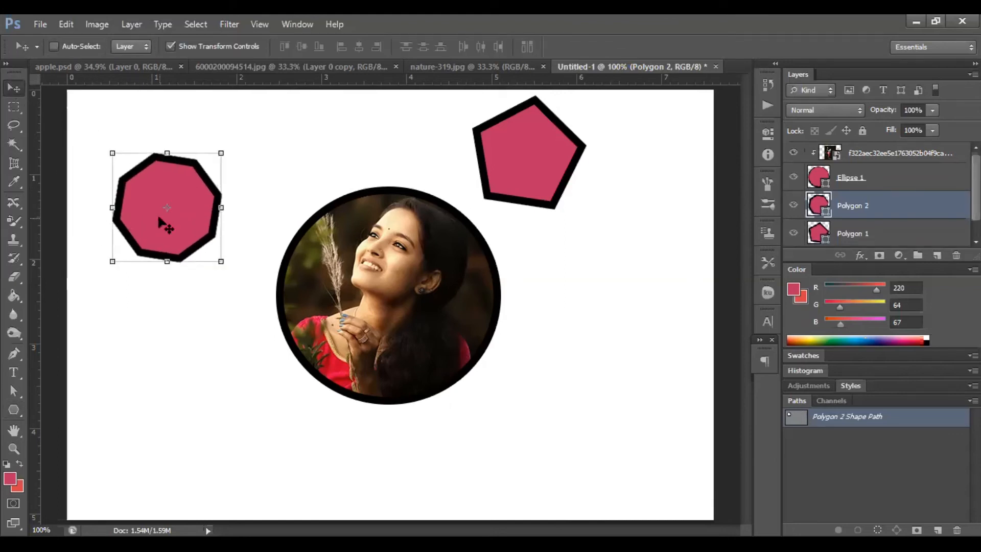
pyautogui.press('Delete')
pyautogui.press('Delete')
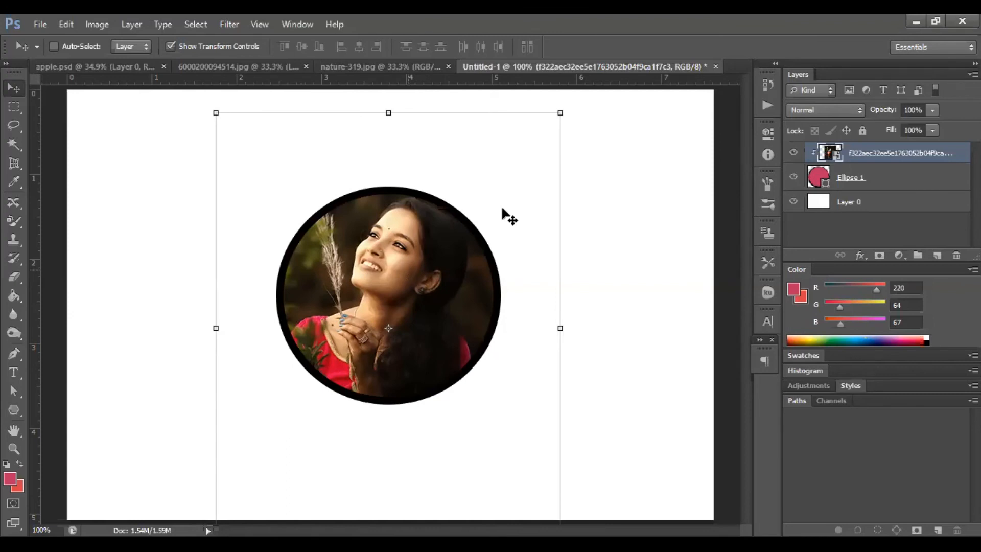
# Merge the clipped photo and ellipse layers and move the merged circle up and left.
pyautogui.keyDown('shift'); pyautogui.click(861, 184); pyautogui.keyUp('shift')
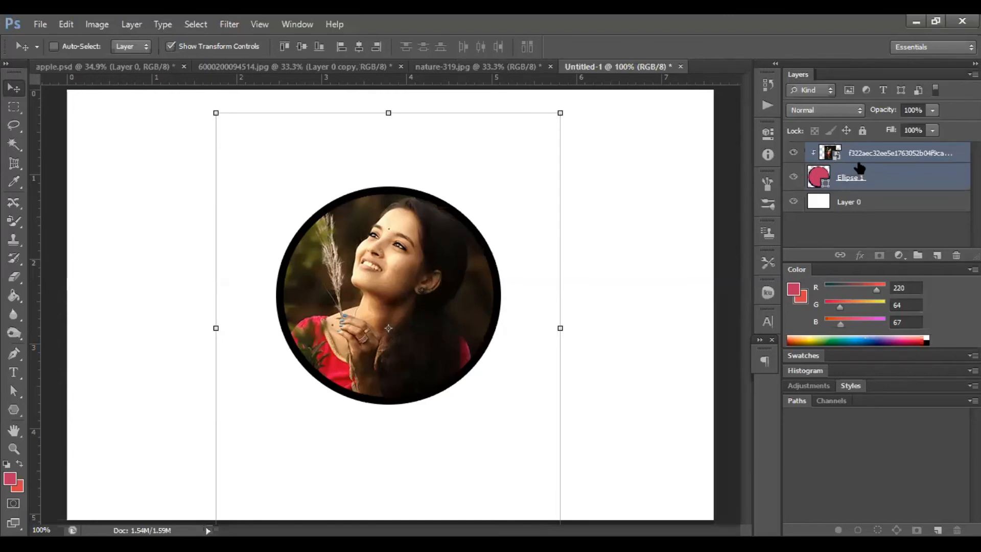
pyautogui.rightClick(858, 166)
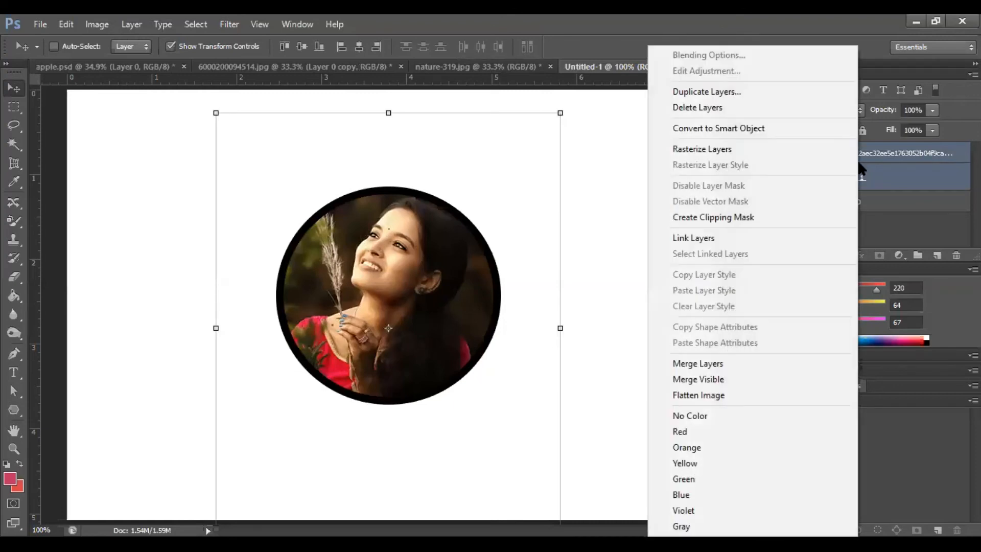
pyautogui.click(724, 363)
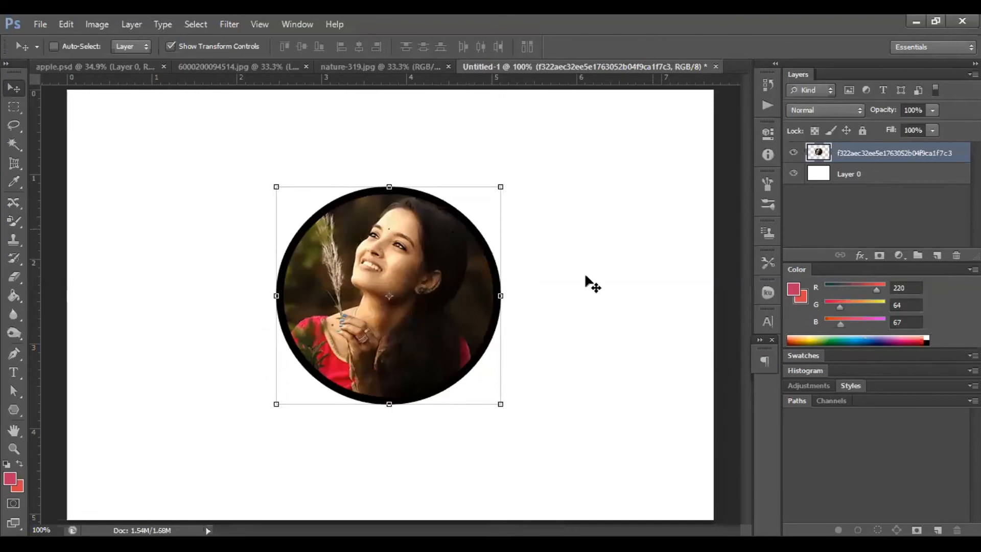
pyautogui.moveTo(363, 350); pyautogui.dragTo(299, 312)
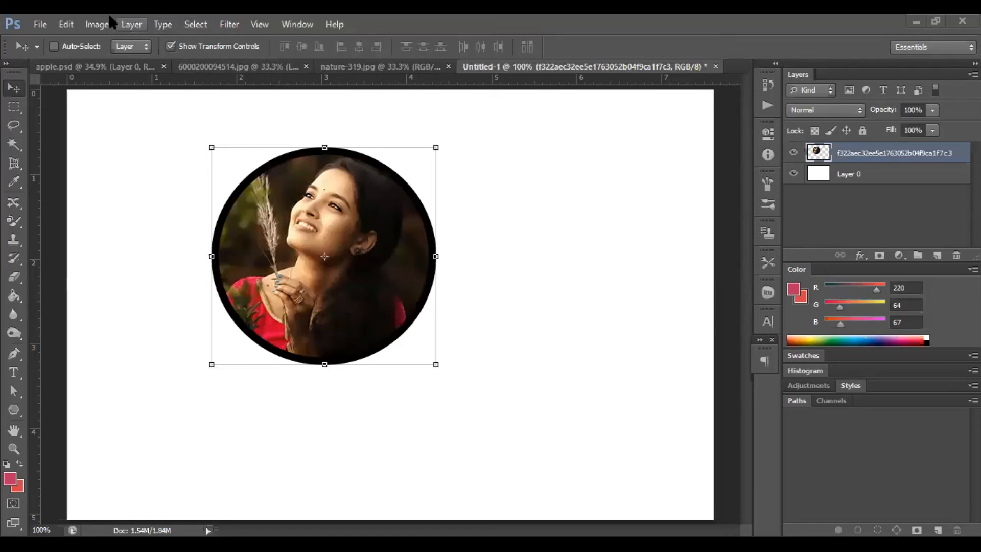
# Create another new 3 x 2 inch Photo document and convert its Background into Layer 0.
pyautogui.click(36, 26)
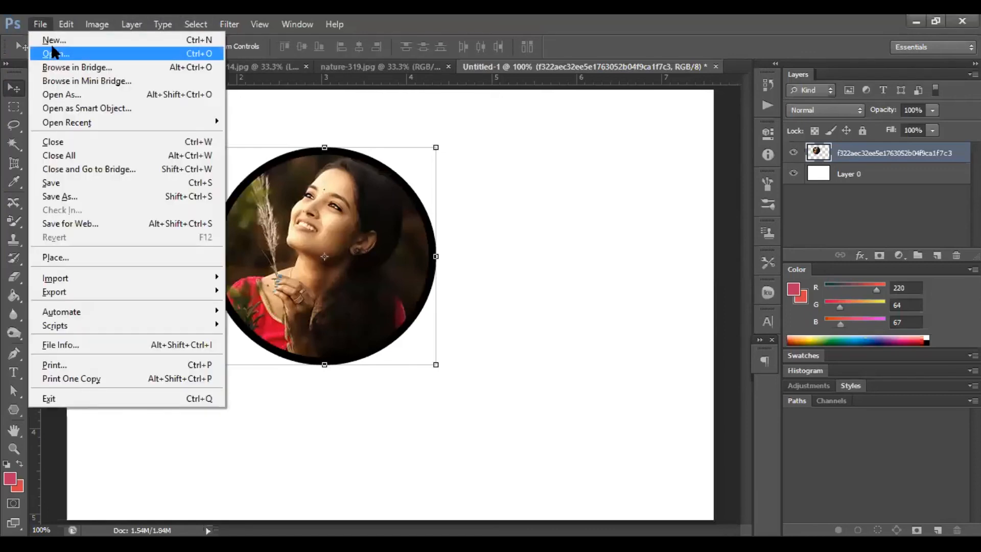
pyautogui.click(52, 41)
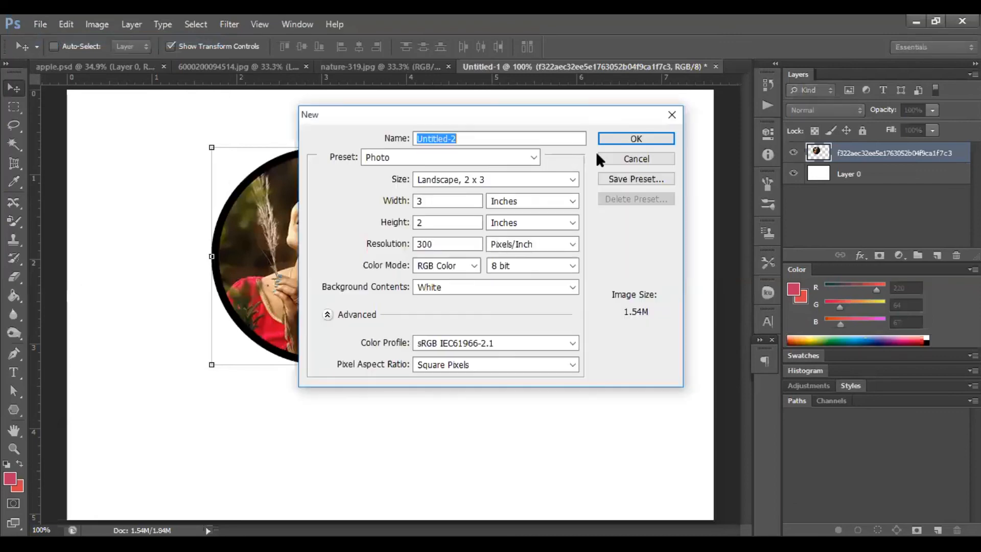
pyautogui.click(619, 142)
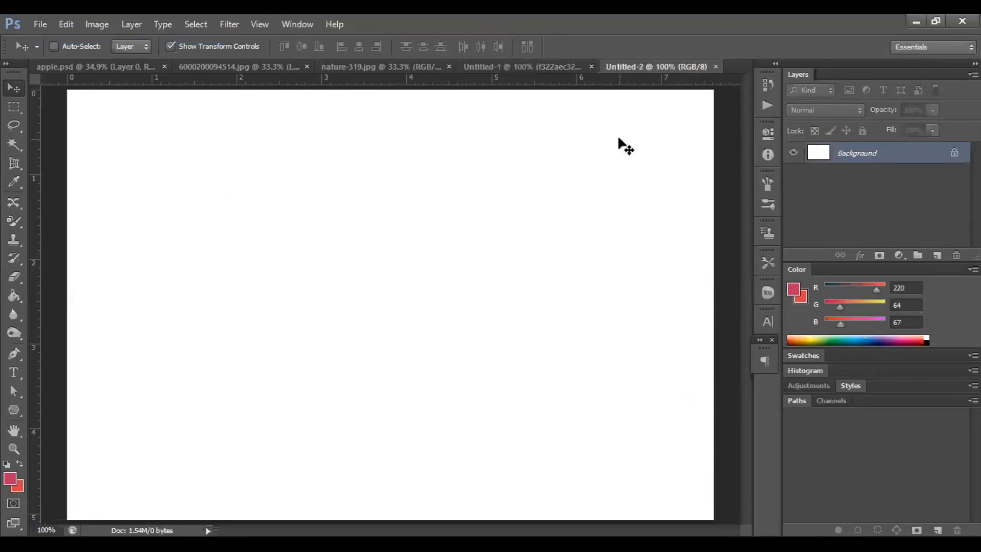
pyautogui.keyDown('alt'); pyautogui.doubleClick(879, 156); pyautogui.keyUp('alt')
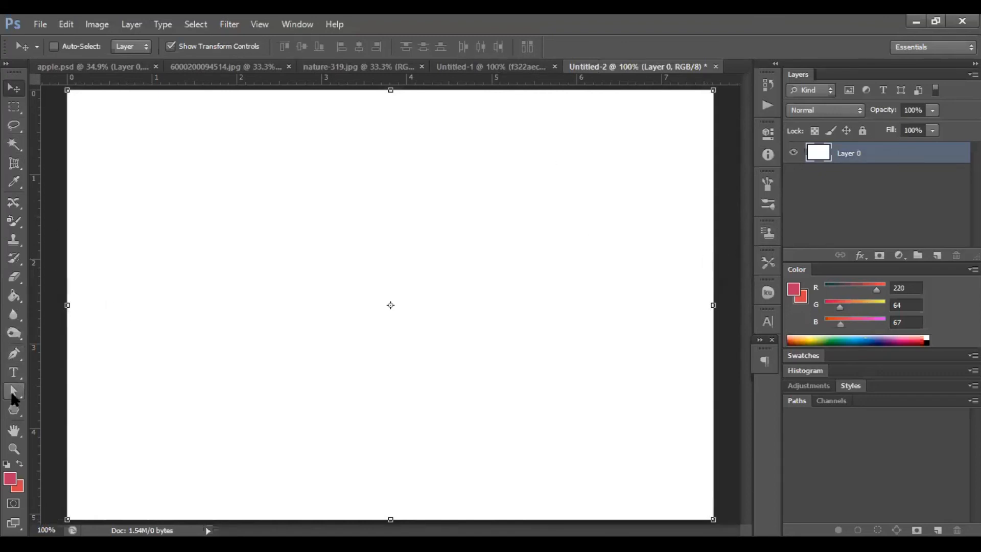
# Create a 100 x 100 px eight-sided star polygon on the canvas, then undo it.
pyautogui.click(13, 410)
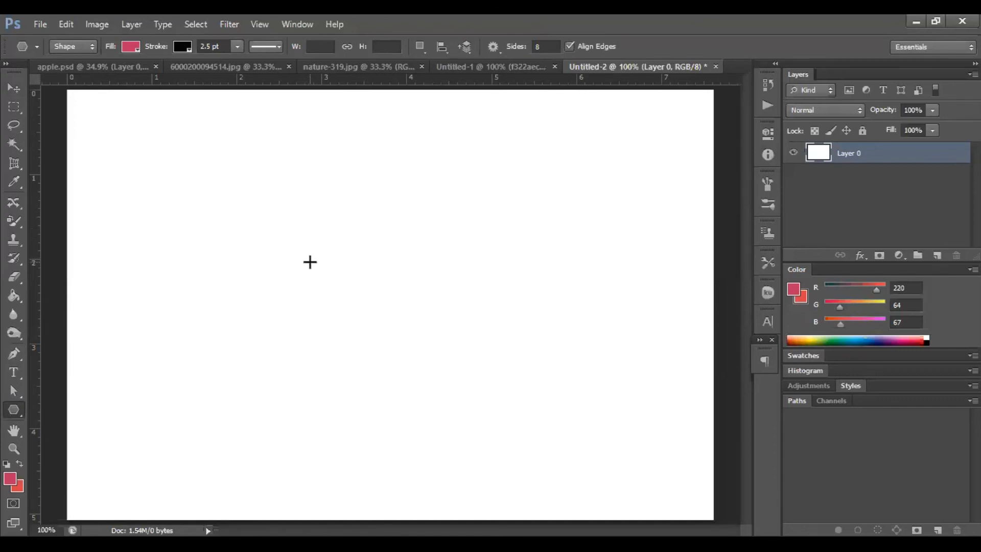
pyautogui.click(311, 262)
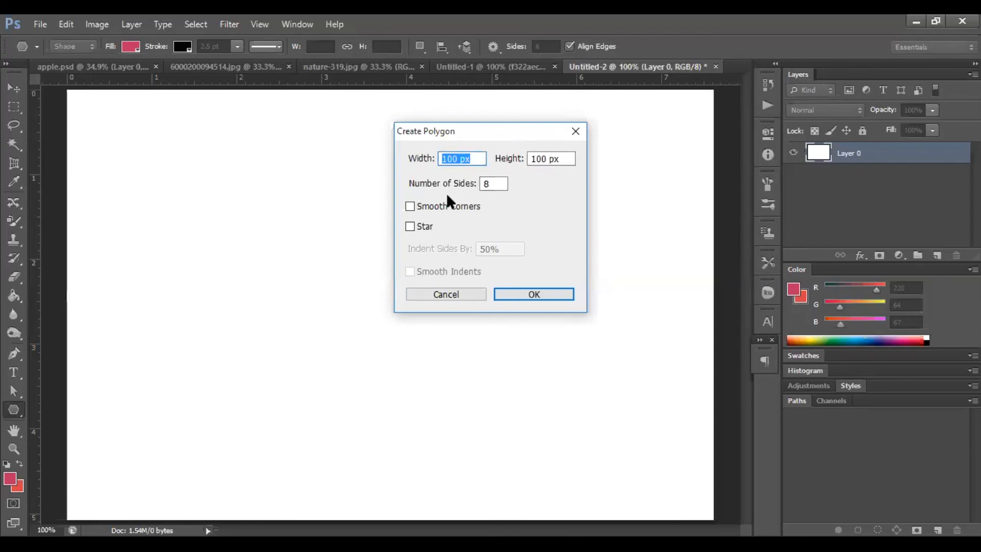
pyautogui.click(413, 227)
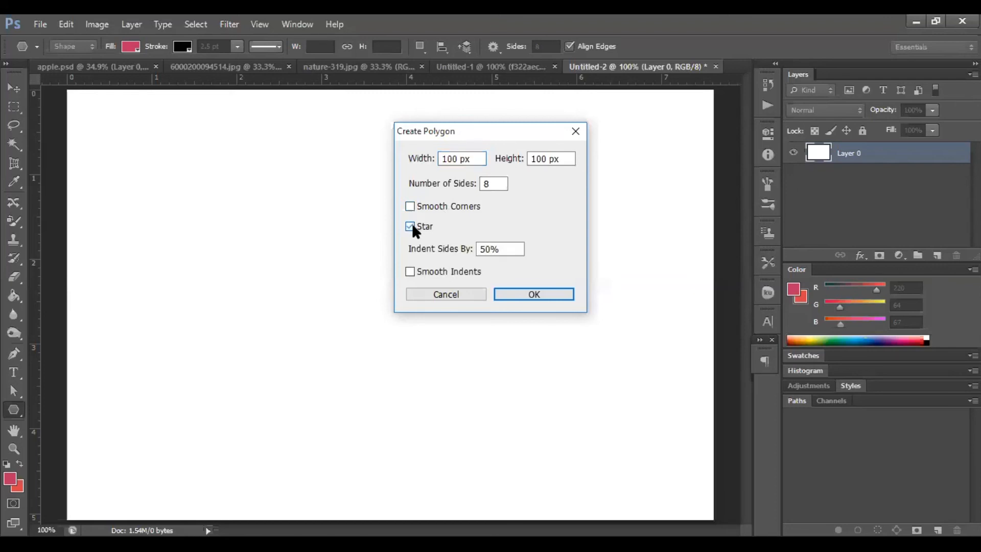
pyautogui.click(544, 292)
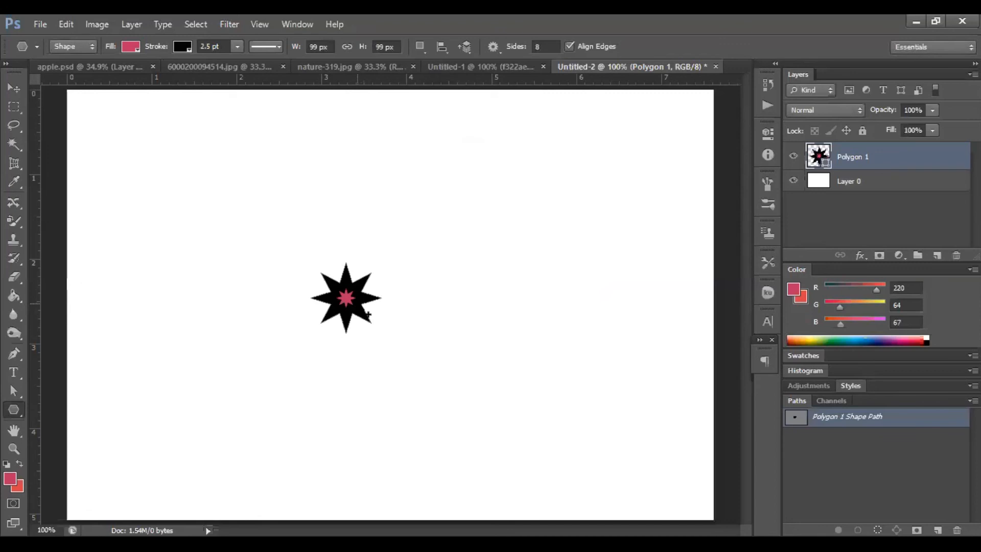
pyautogui.hotkey('ctrl', 'z')
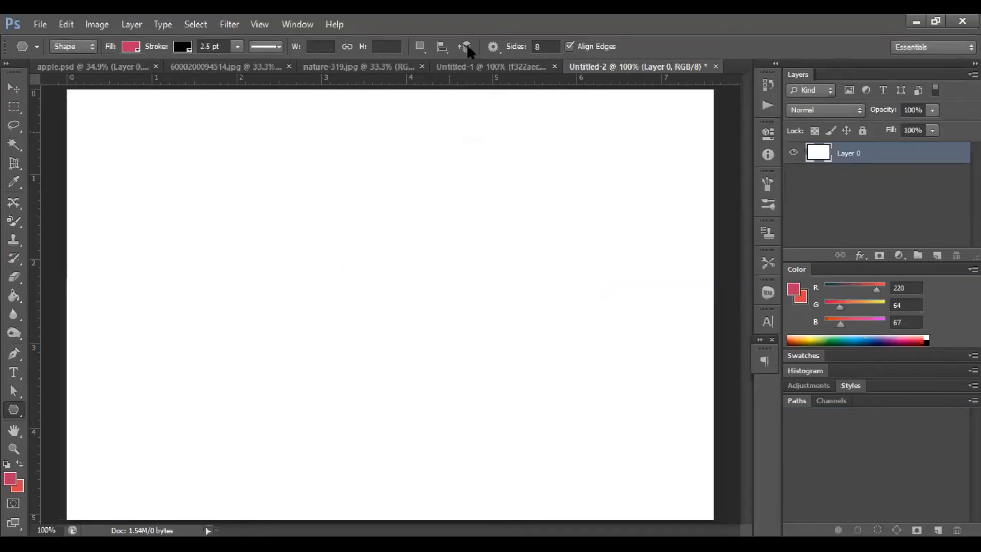
# Draw a large eight-pointed star across the canvas, move it, then undo both changes.
pyautogui.moveTo(355, 190)
pyautogui.mouseDown()
pyautogui.moveTo(427, 281)
pyautogui.moveTo(475, 402)
pyautogui.mouseUp()
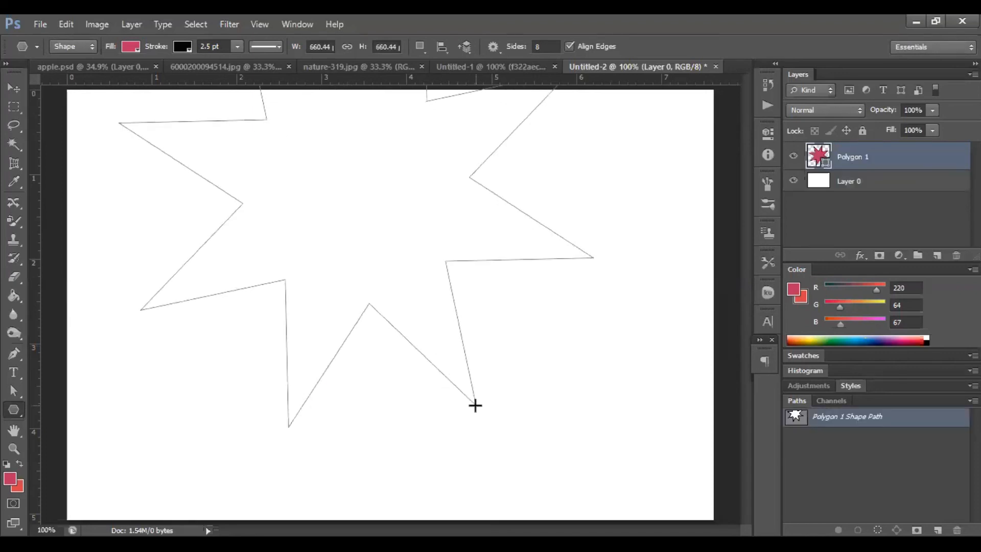
pyautogui.click(14, 88)
pyautogui.moveTo(328, 262); pyautogui.dragTo(344, 372)
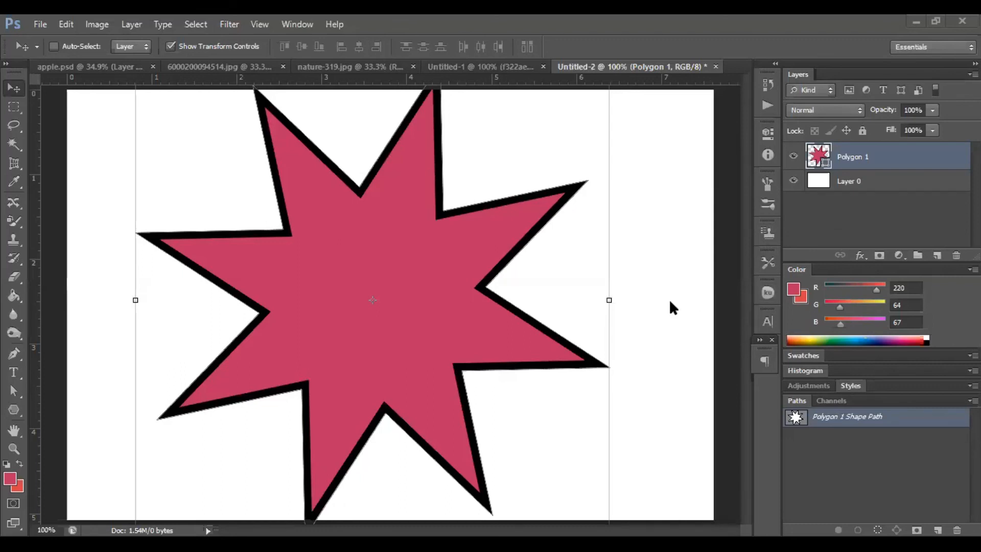
pyautogui.hotkey('ctrl', 'alt', 'z')
pyautogui.hotkey('ctrl', 'alt', 'z')
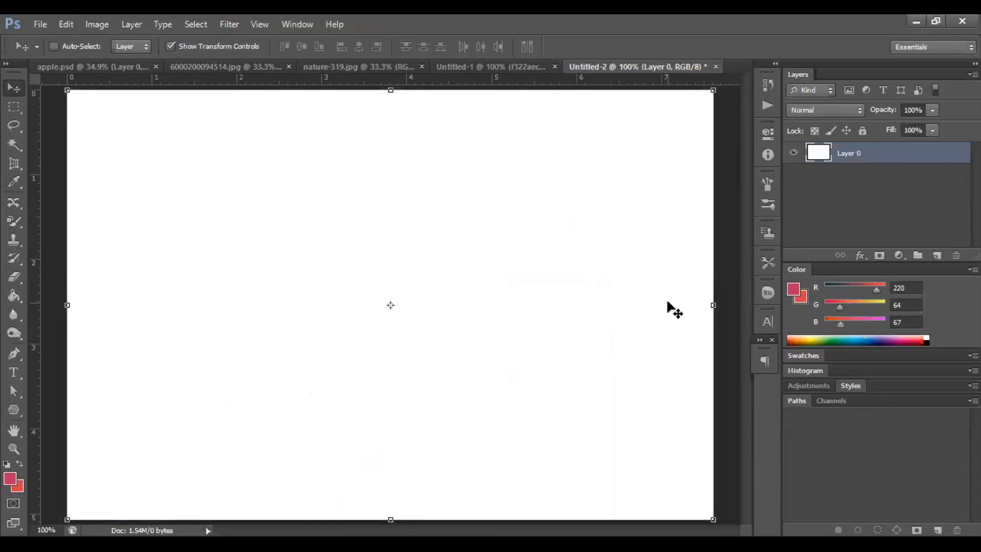
# Draw a circle about 309 x 321 px in the middle of the canvas with the Ellipse tool.
pyautogui.click(15, 417)
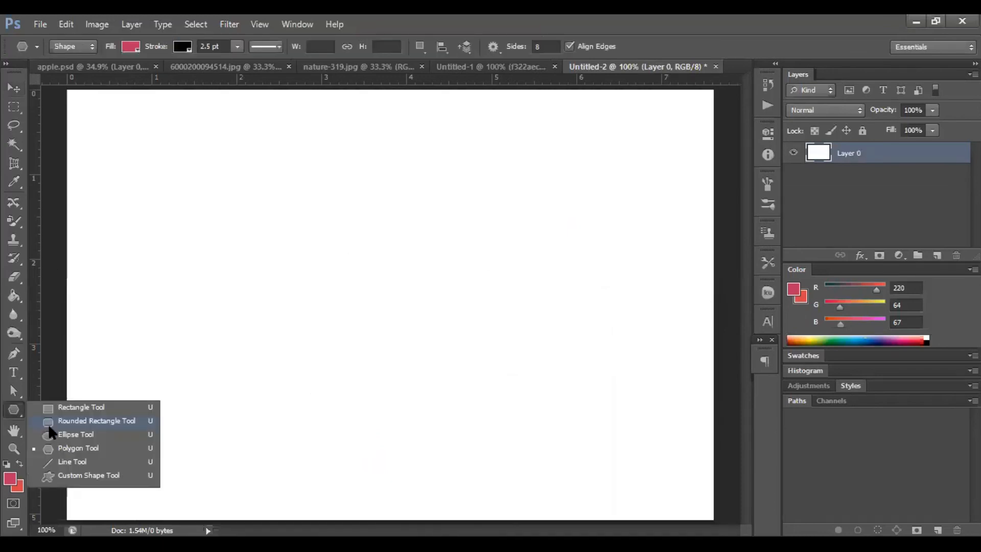
pyautogui.click(55, 435)
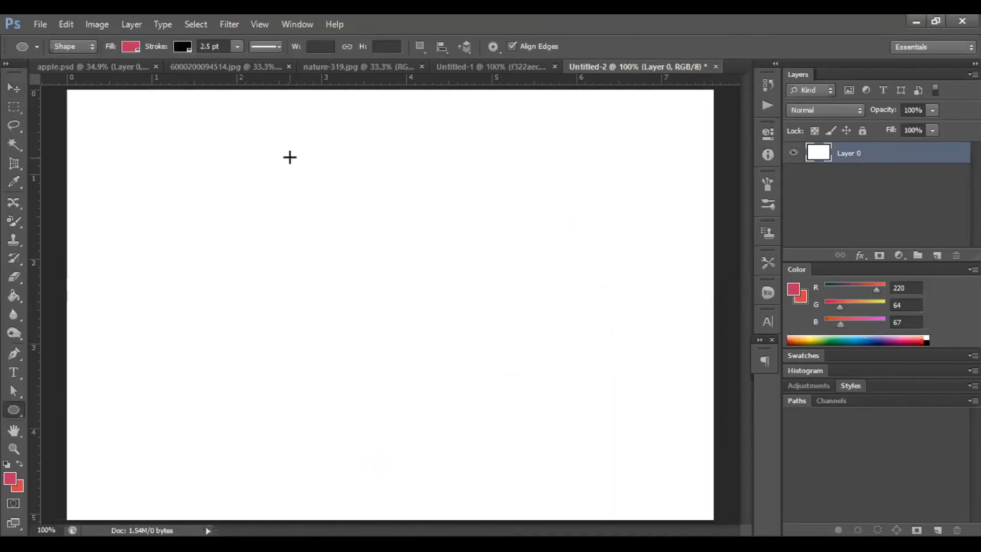
pyautogui.moveTo(291, 158)
pyautogui.mouseDown()
pyautogui.moveTo(444, 301)
pyautogui.moveTo(486, 373)
pyautogui.moveTo(514, 388)
pyautogui.mouseUp()
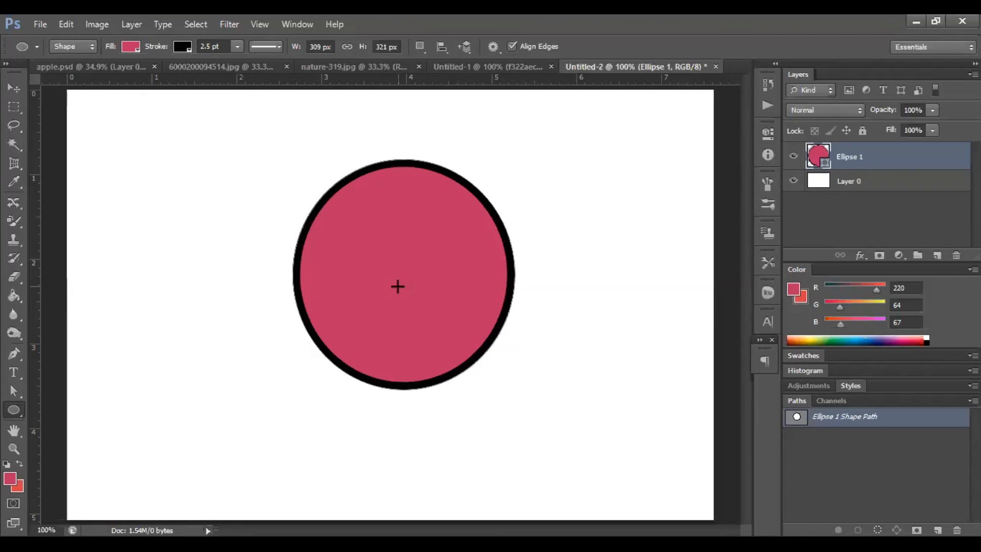
# Move the circle slightly lower on the canvas.
pyautogui.click(14, 88)
pyautogui.moveTo(367, 325)
pyautogui.mouseDown()
pyautogui.moveTo(350, 331)
pyautogui.moveTo(360, 343)
pyautogui.mouseUp()
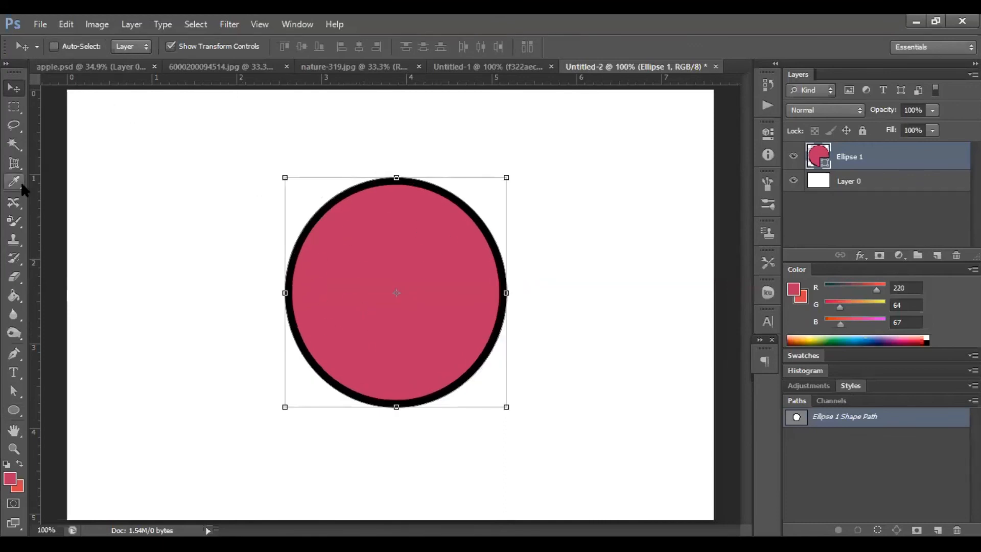
pyautogui.click(11, 413)
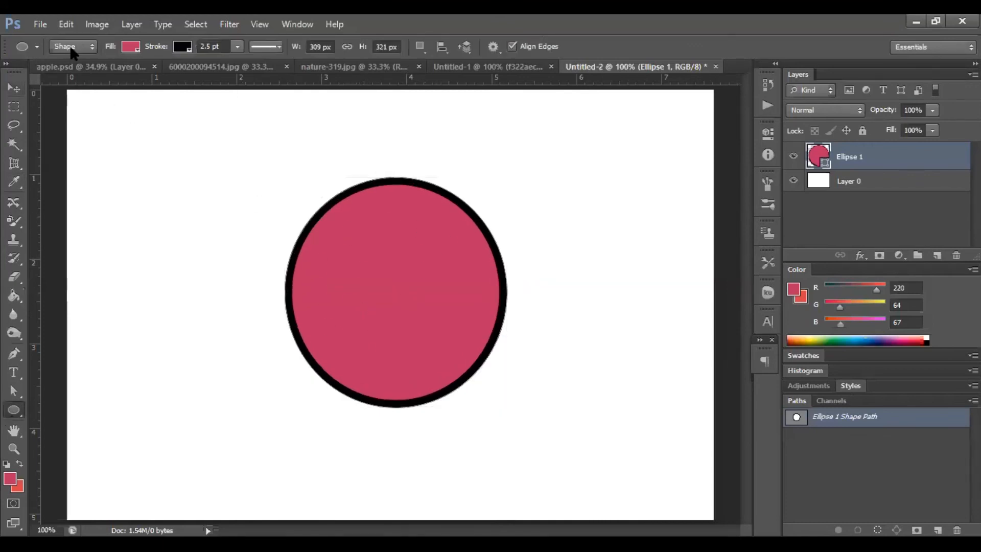
pyautogui.click(131, 49)
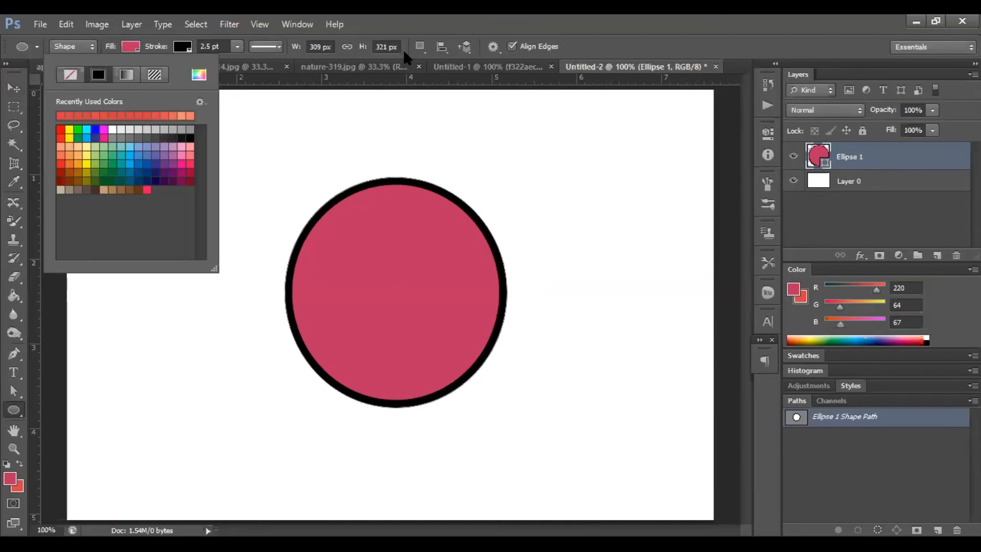
pyautogui.click(759, 449)
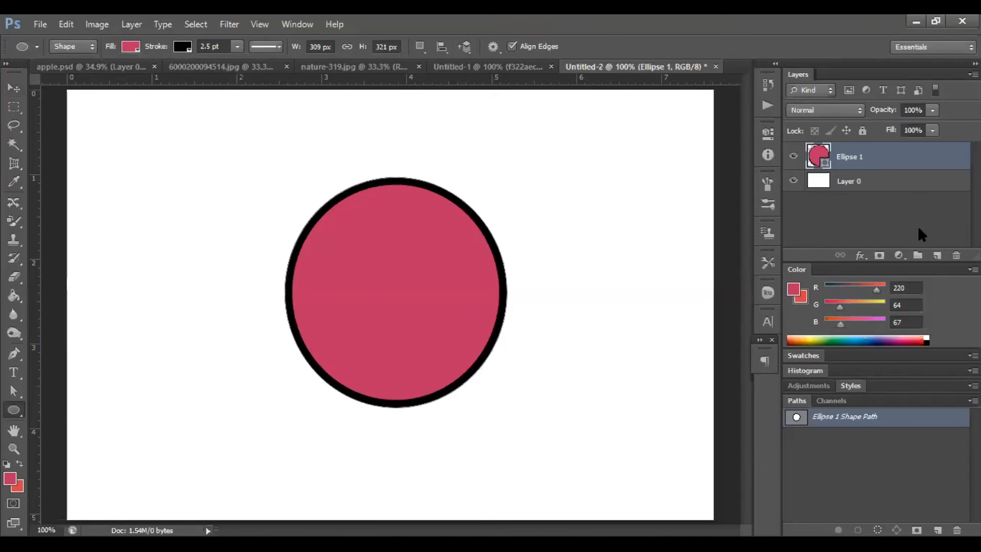
# Add a new layer and place the f322aec32ee5e17... photo from Downloads into the document.
pyautogui.click(937, 255)
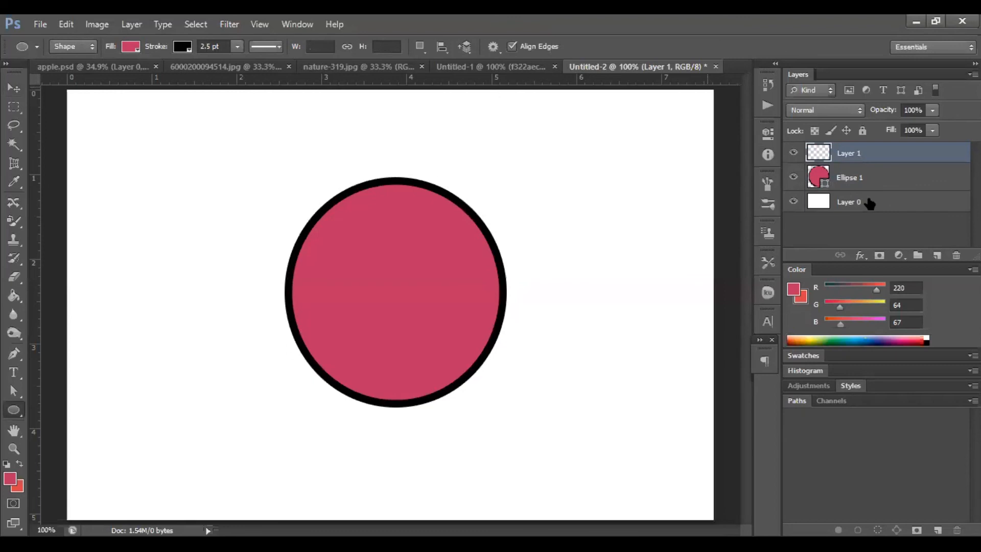
pyautogui.click(41, 24)
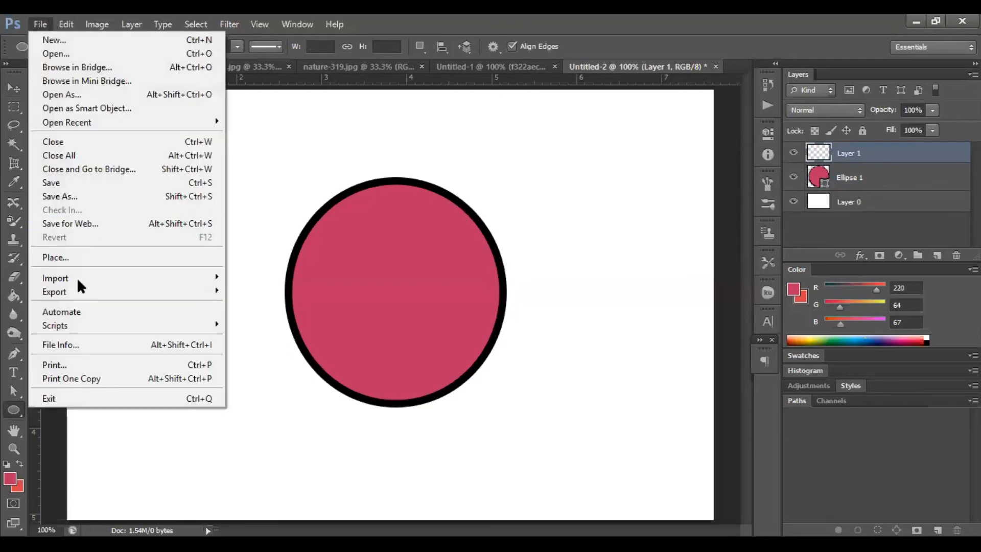
pyautogui.click(102, 258)
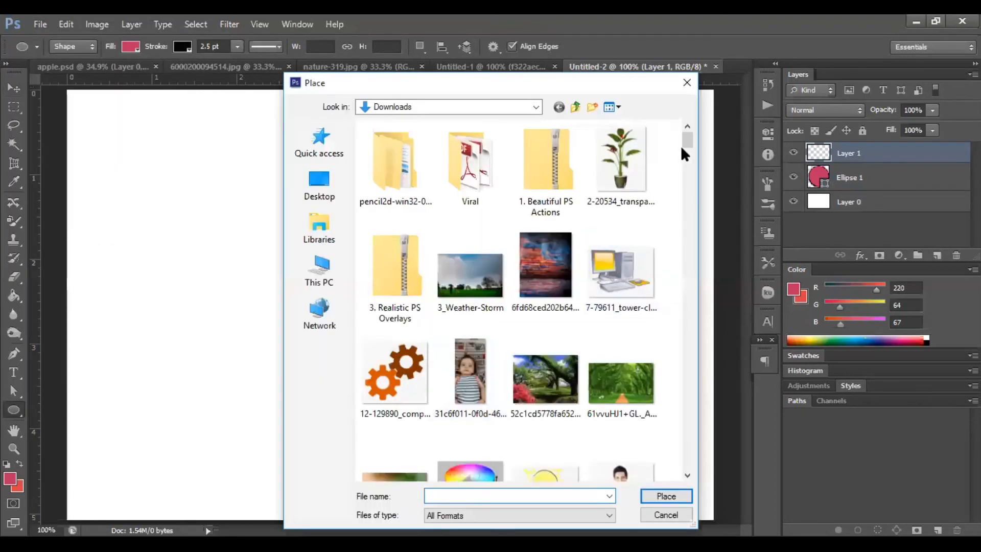
pyautogui.moveTo(688, 138); pyautogui.dragTo(697, 299)
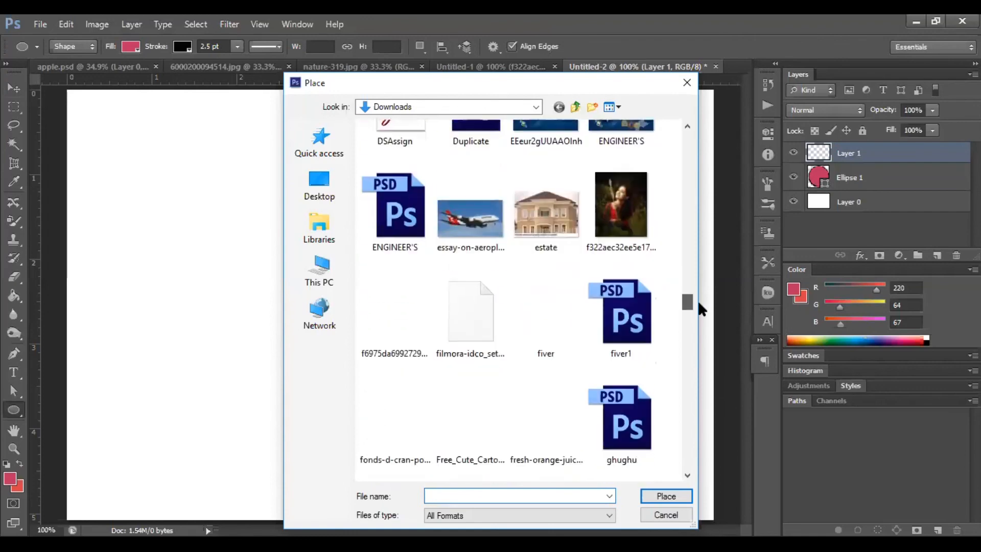
pyautogui.doubleClick(635, 189)
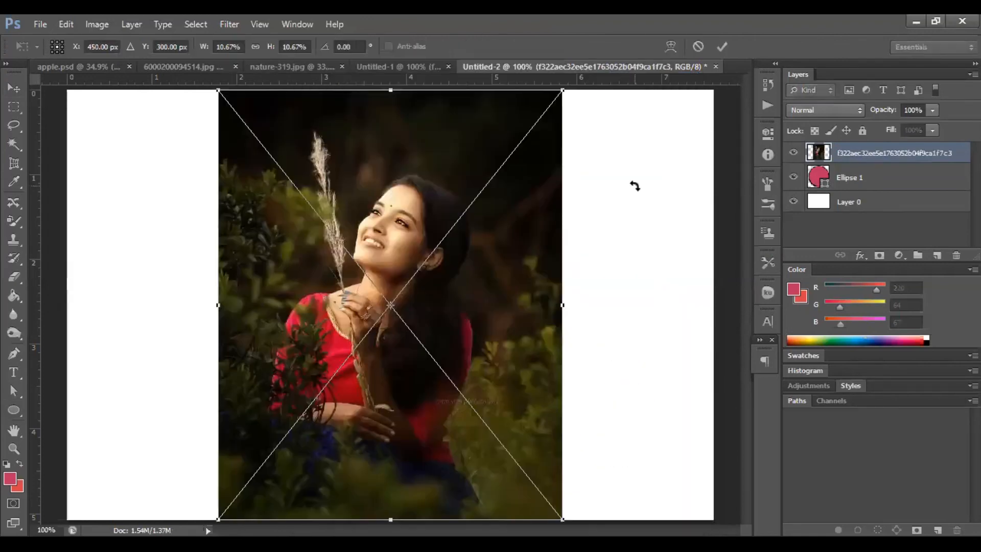
pyautogui.press('Return')
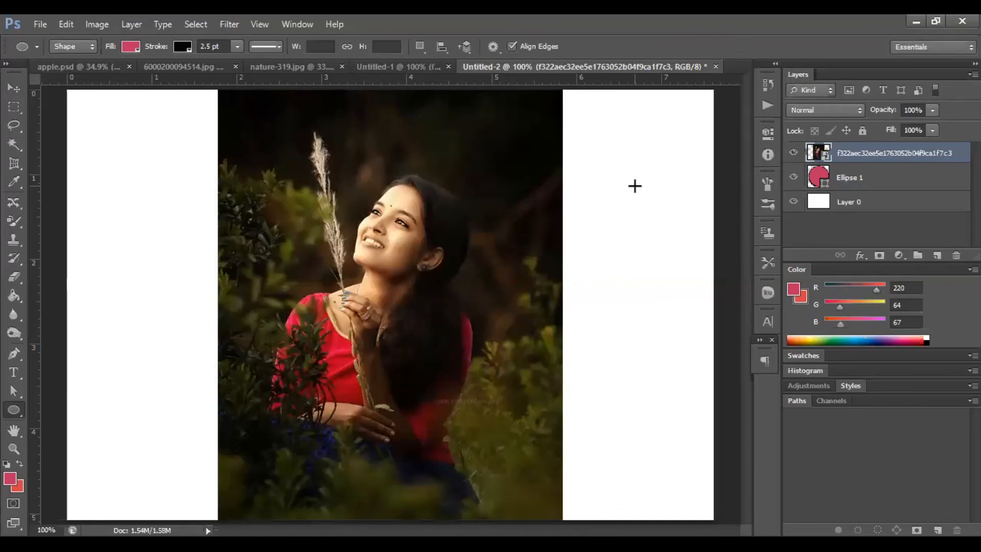
# Create a clipping mask to clip the photo into the circle, and move the photo down inside it.
pyautogui.rightClick(881, 153)
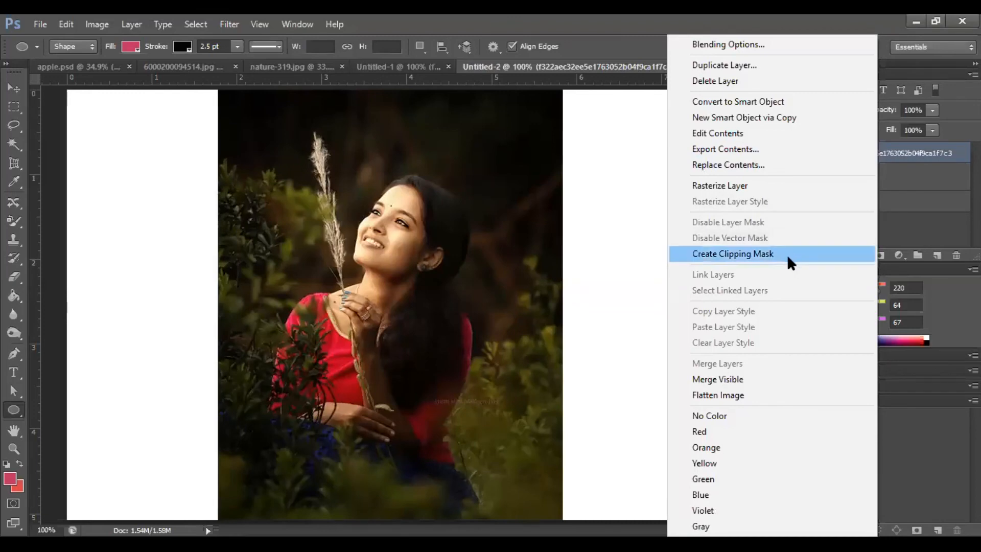
pyautogui.click(134, 28)
pyautogui.click(134, 29)
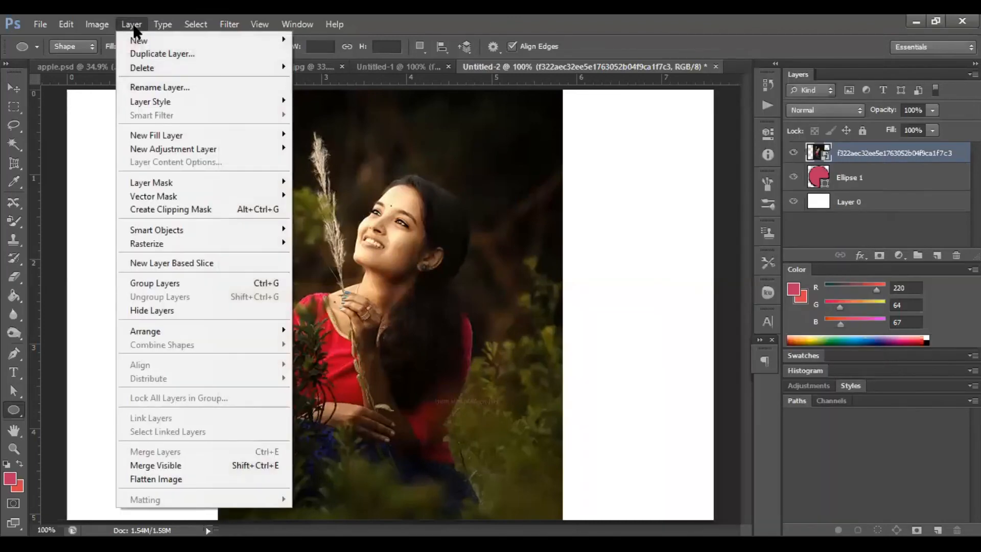
pyautogui.click(178, 209)
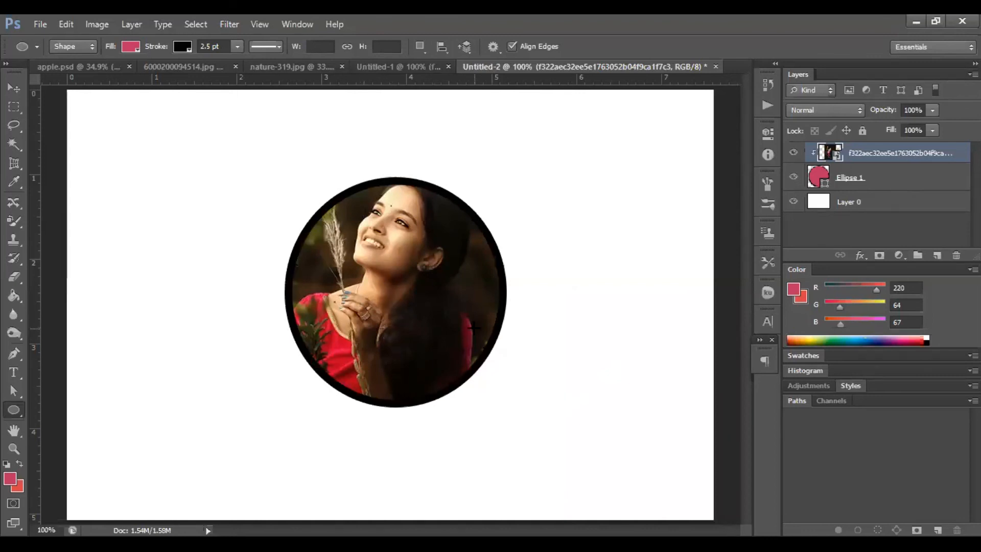
pyautogui.click(14, 87)
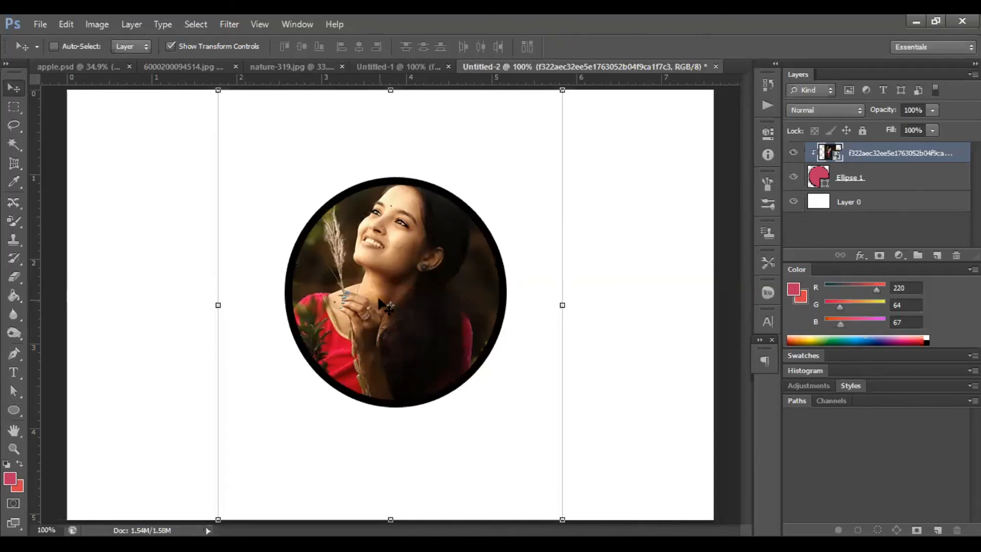
pyautogui.moveTo(380, 300); pyautogui.dragTo(387, 353)
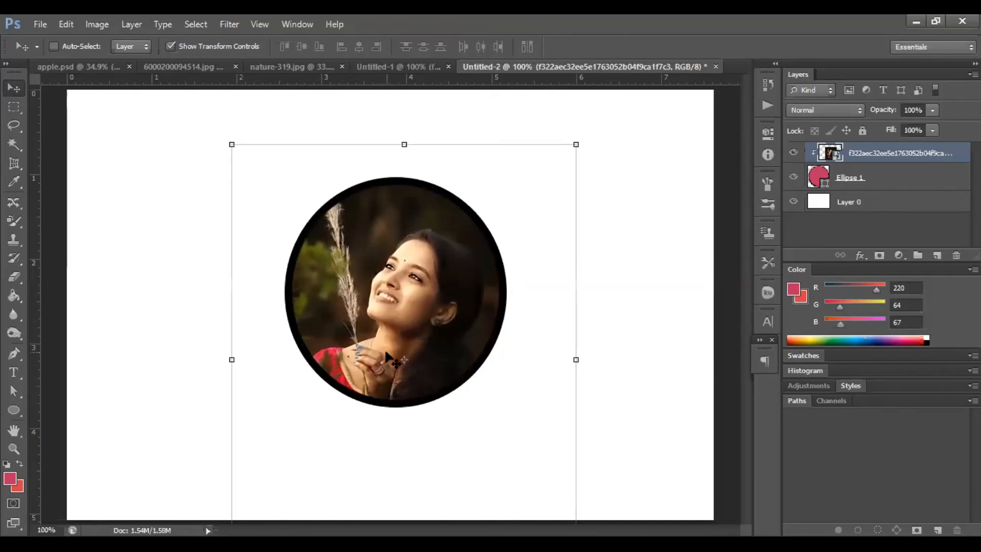
# Scale the ellipse up to about 119% width and 117% height.
pyautogui.click(889, 179)
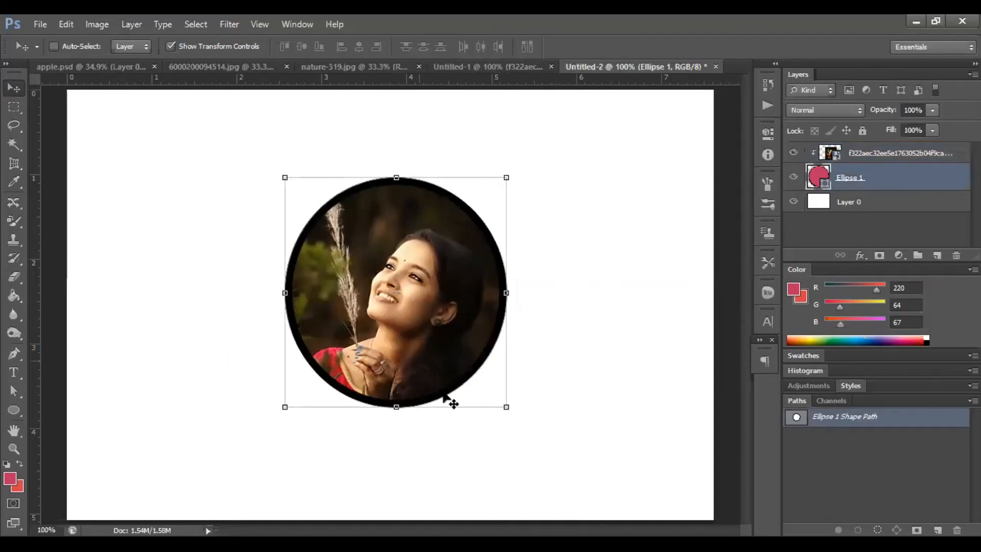
pyautogui.moveTo(508, 407); pyautogui.dragTo(550, 450)
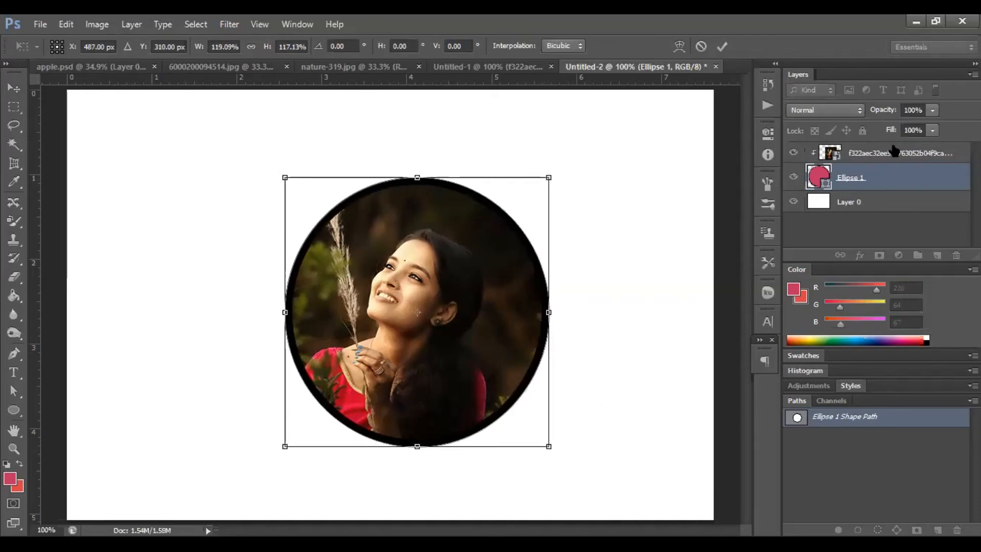
pyautogui.press('Return')
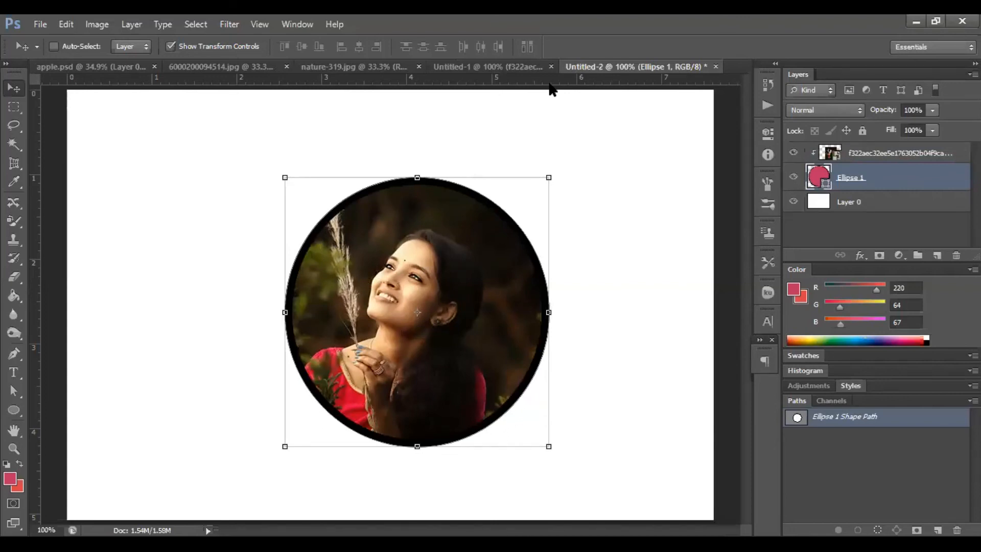
# Shift the photo slightly down and right inside the enlarged circle.
pyautogui.click(863, 159)
pyautogui.moveTo(452, 311); pyautogui.dragTo(472, 336)
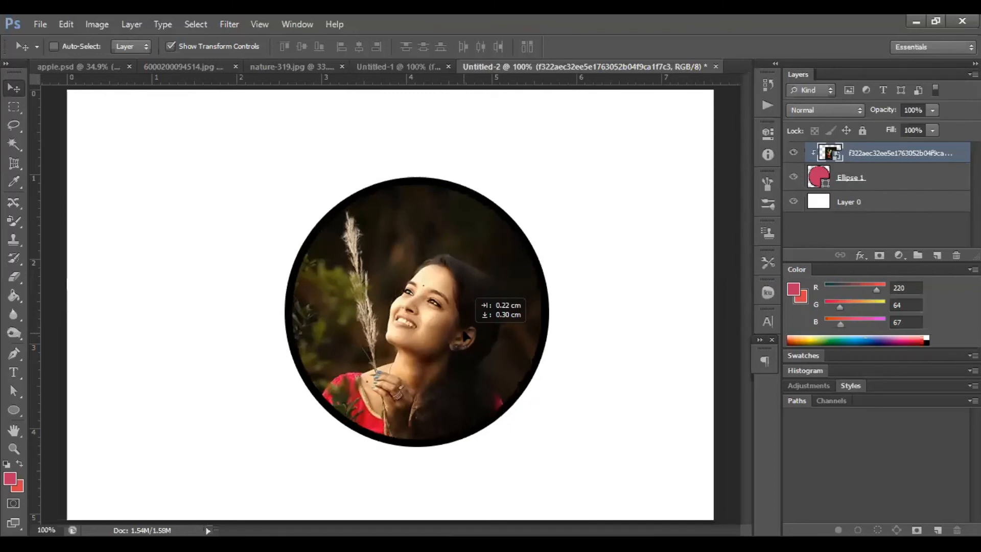
pyautogui.moveTo(466, 336); pyautogui.dragTo(466, 335)
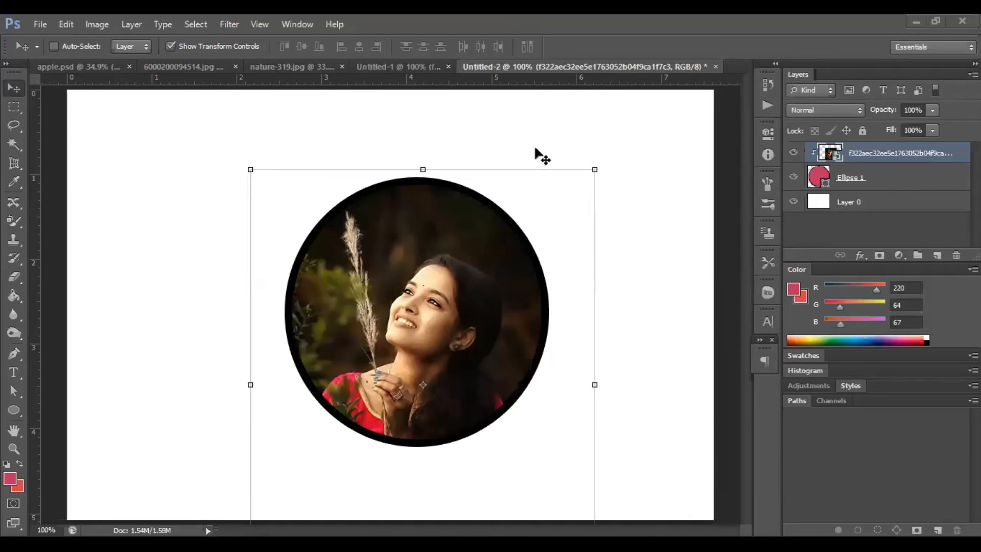
# Select both the photo and ellipse layers and merge them.
pyautogui.keyDown('shift'); pyautogui.click(925, 182); pyautogui.keyUp('shift')
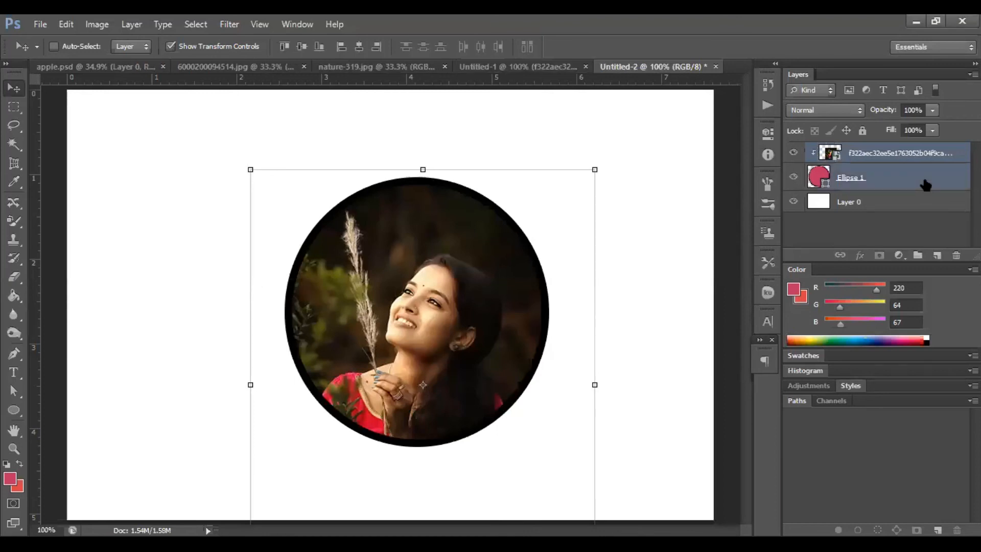
pyautogui.rightClick(901, 151)
pyautogui.click(741, 364)
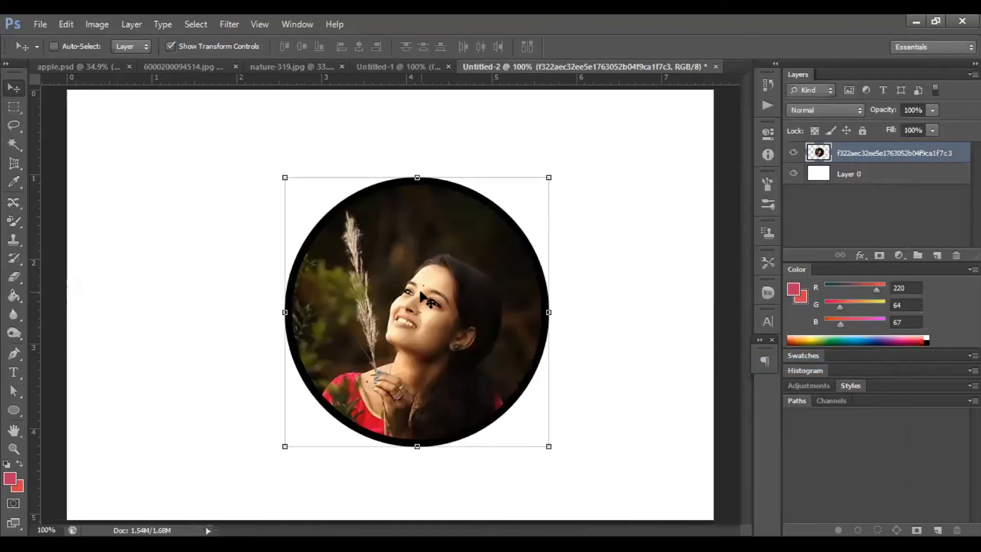
# Move the merged circle right and scale it down to a small circle near the upper right.
pyautogui.moveTo(421, 296); pyautogui.dragTo(510, 301)
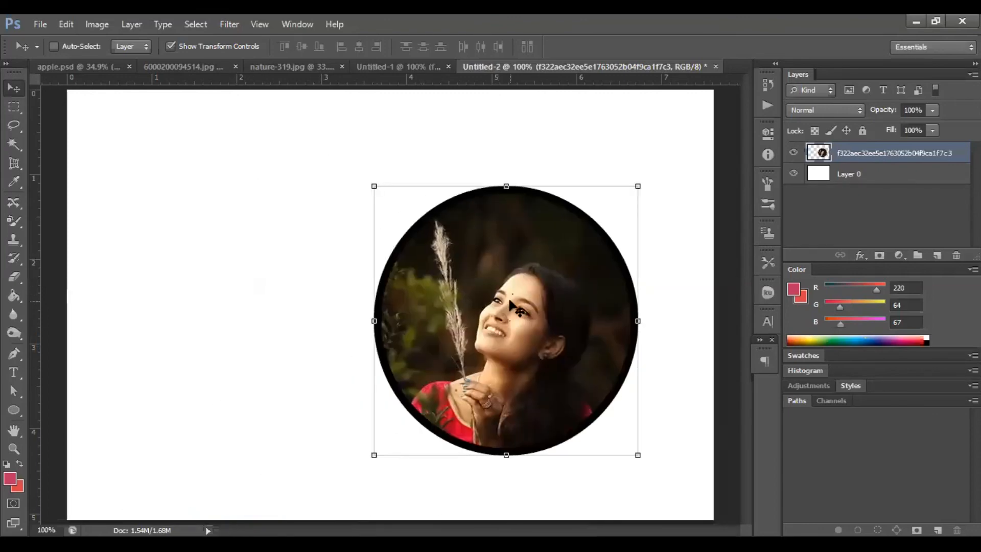
pyautogui.hotkey('ctrl', 't')
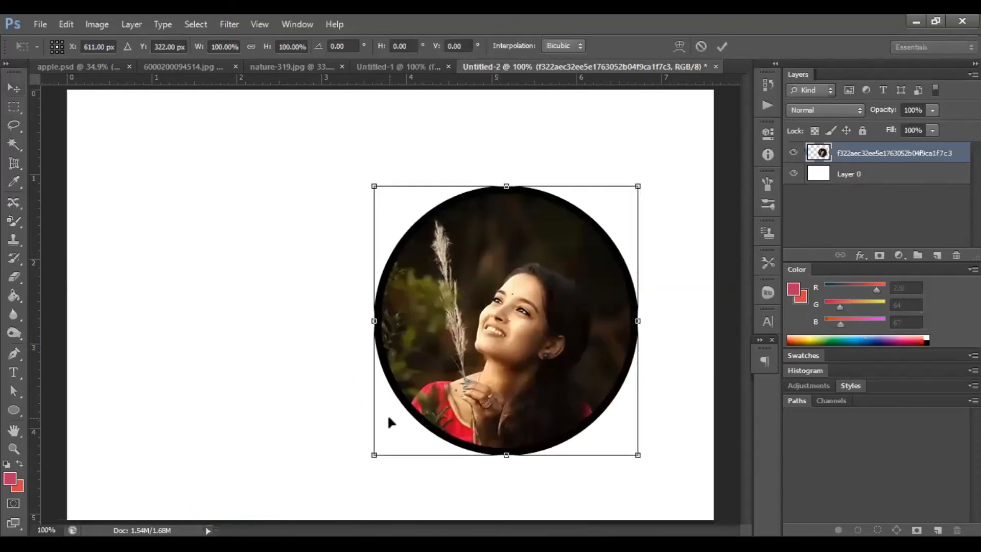
pyautogui.moveTo(372, 457); pyautogui.dragTo(541, 285)
pyautogui.press('Return')
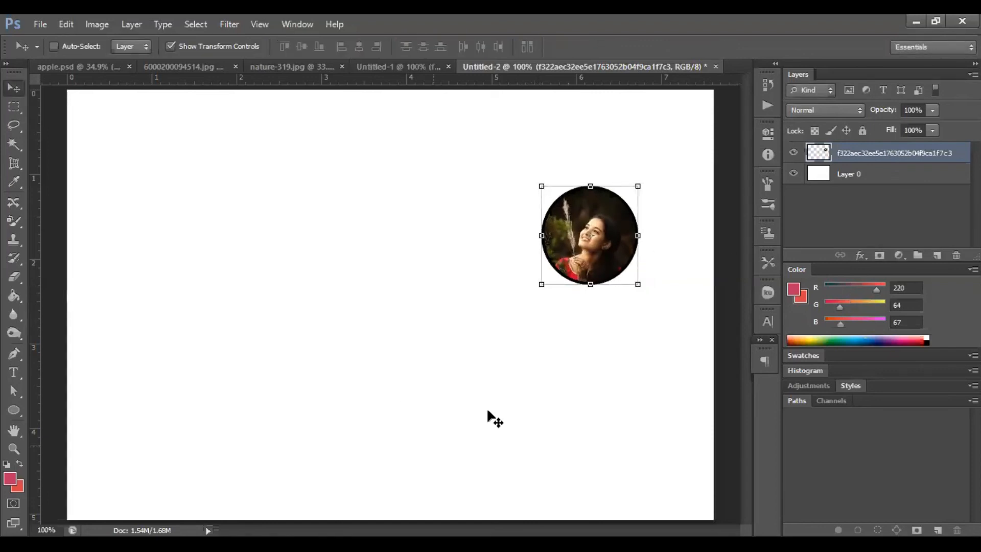
# Select Layer 0 and start an image command on it.
pyautogui.click(872, 174)
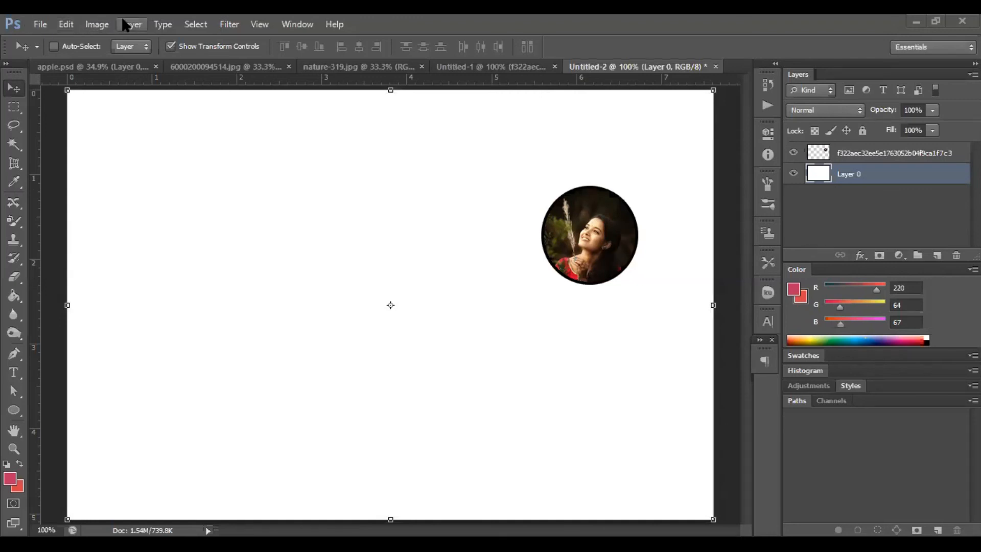
pyautogui.click(97, 24)
pyautogui.click(61, 223)
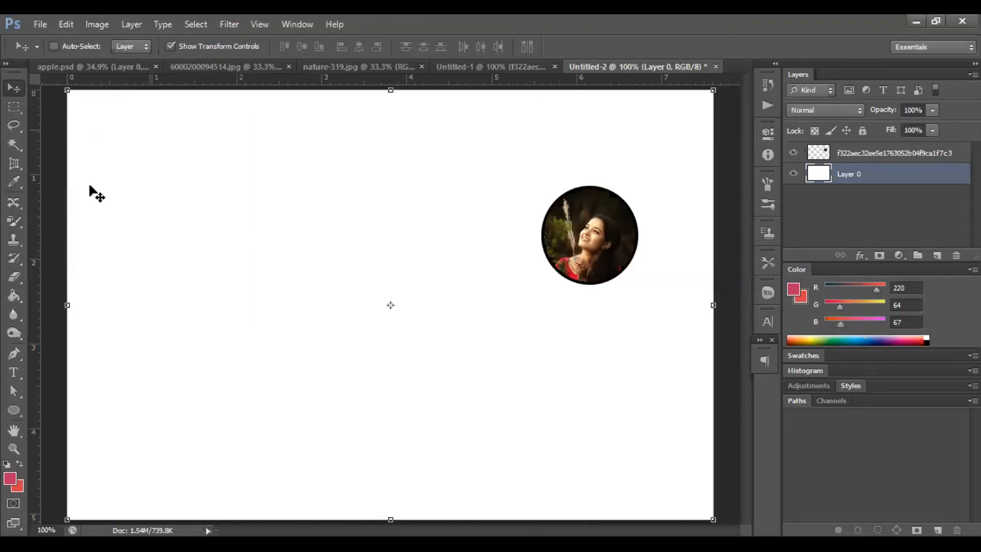